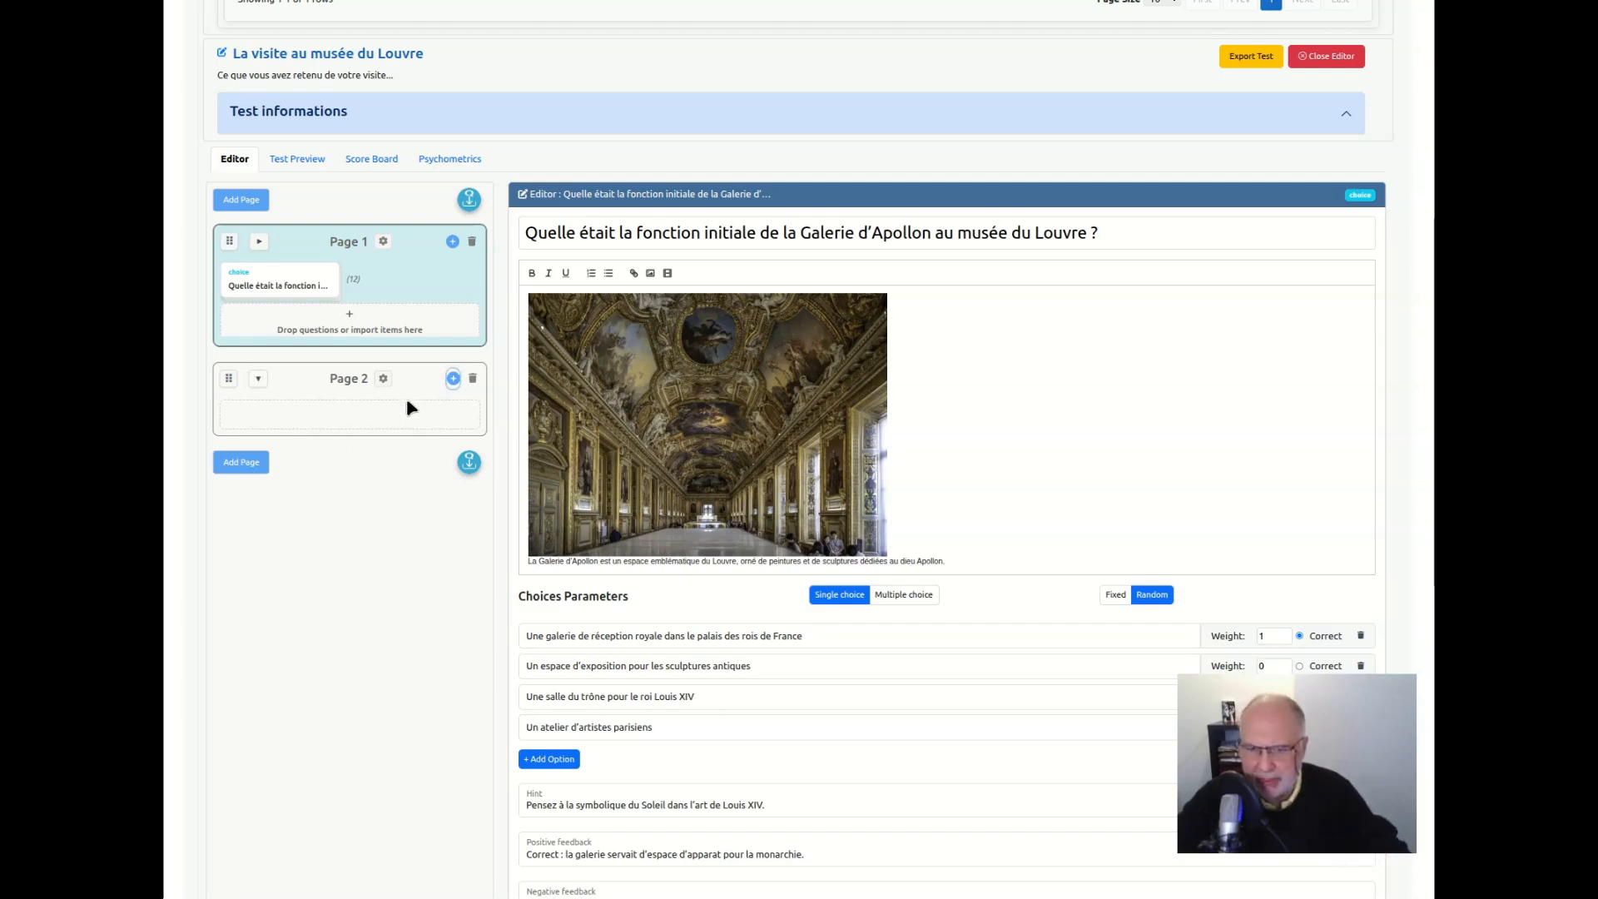
Start adding elements to Page 2 with AI generation, using an online LLM-chatbot with manual prompt copy-paste
{"action": "left_click", "coordinate": [453, 380]}
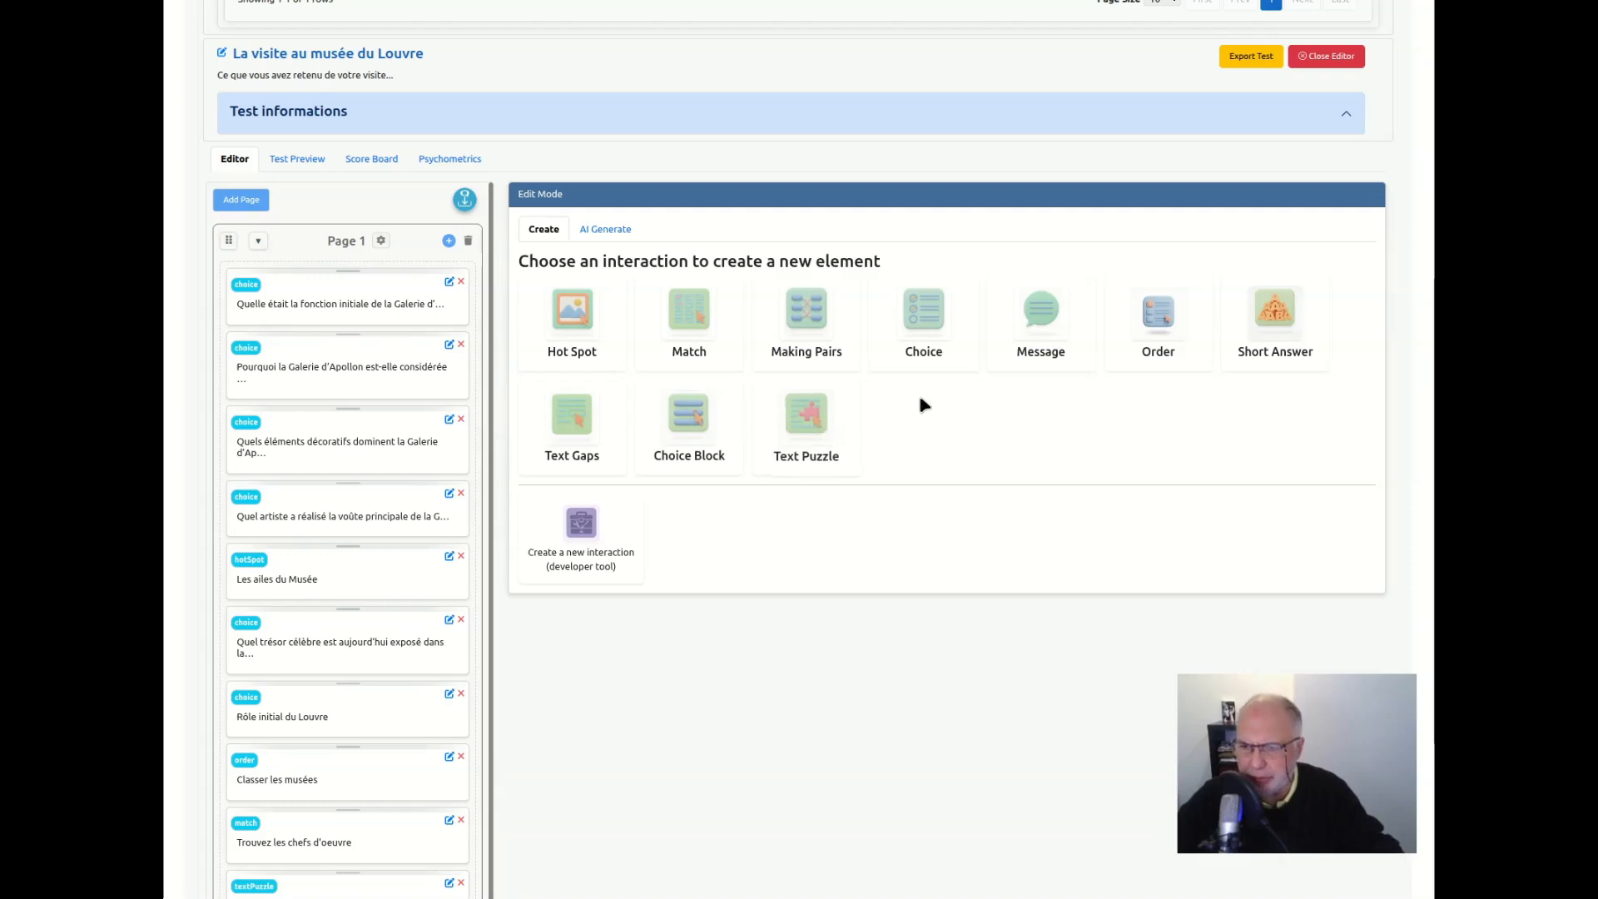
{"action": "scroll", "coordinate": [325, 732], "scroll_direction": "down", "scroll_amount": 1}
{"action": "scroll", "coordinate": [332, 724], "scroll_direction": "down", "scroll_amount": 2}
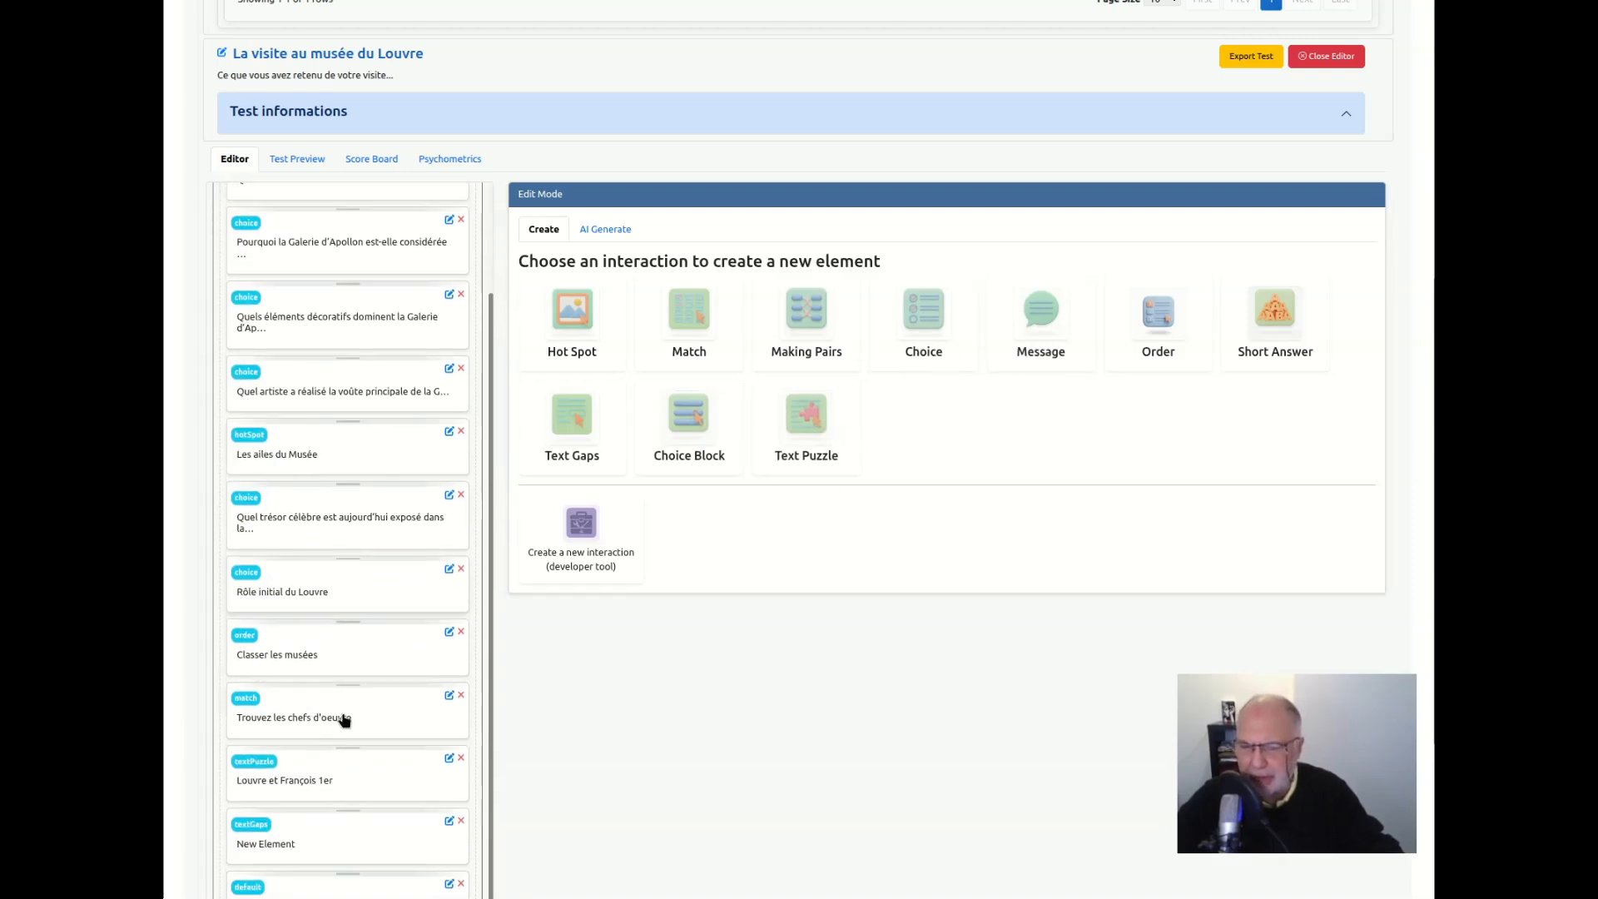
{"action": "left_click", "coordinate": [609, 231]}
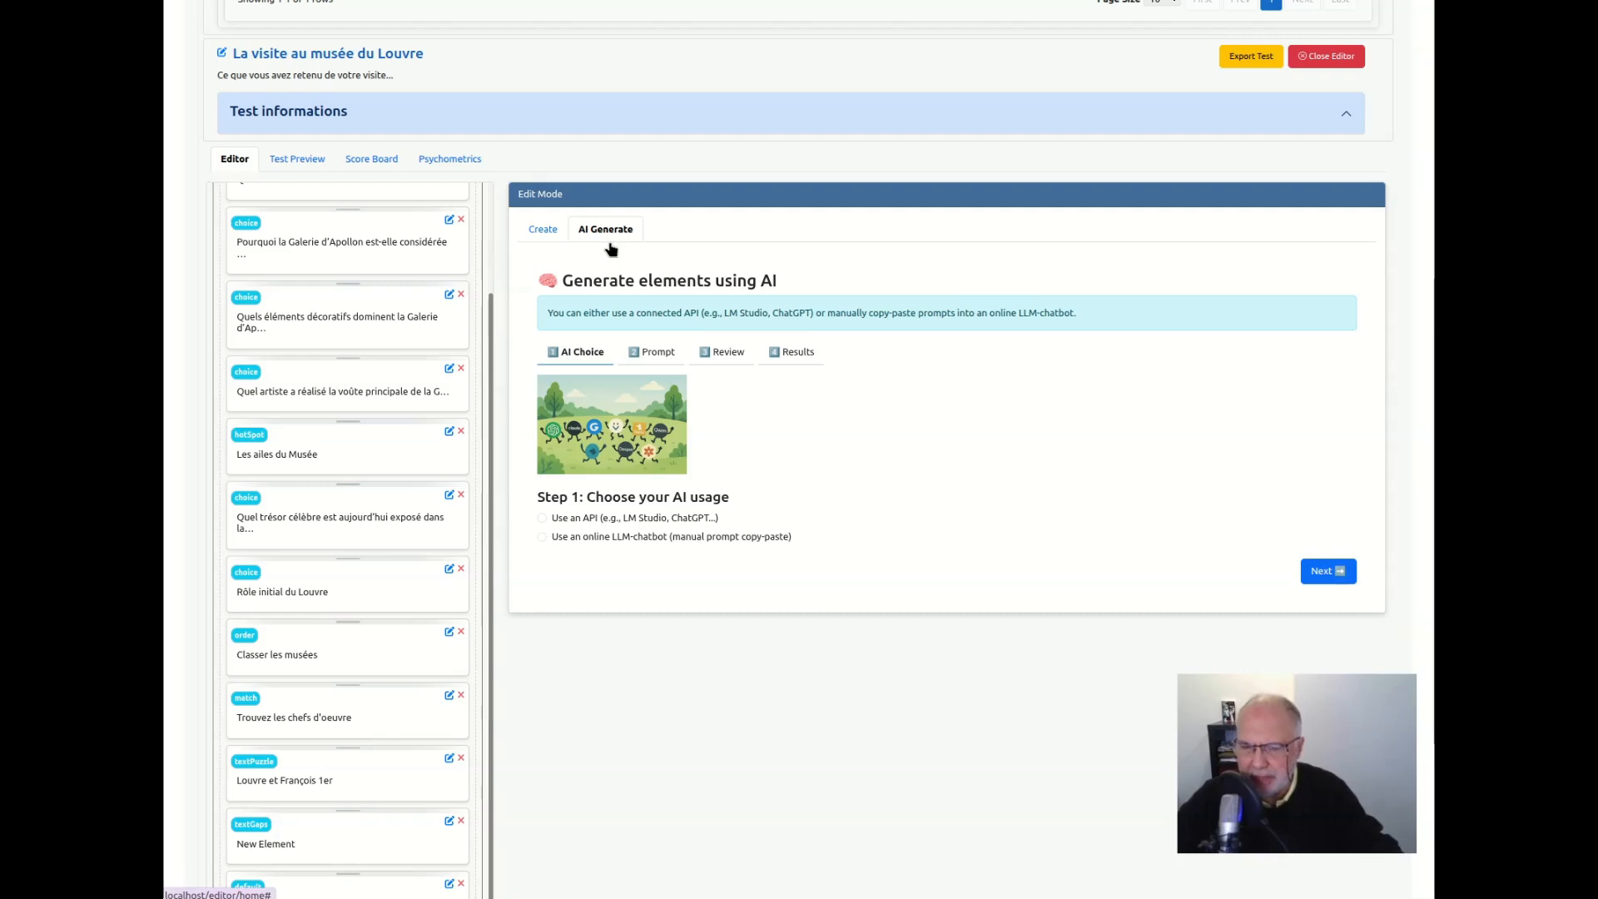
{"action": "left_click", "coordinate": [651, 545]}
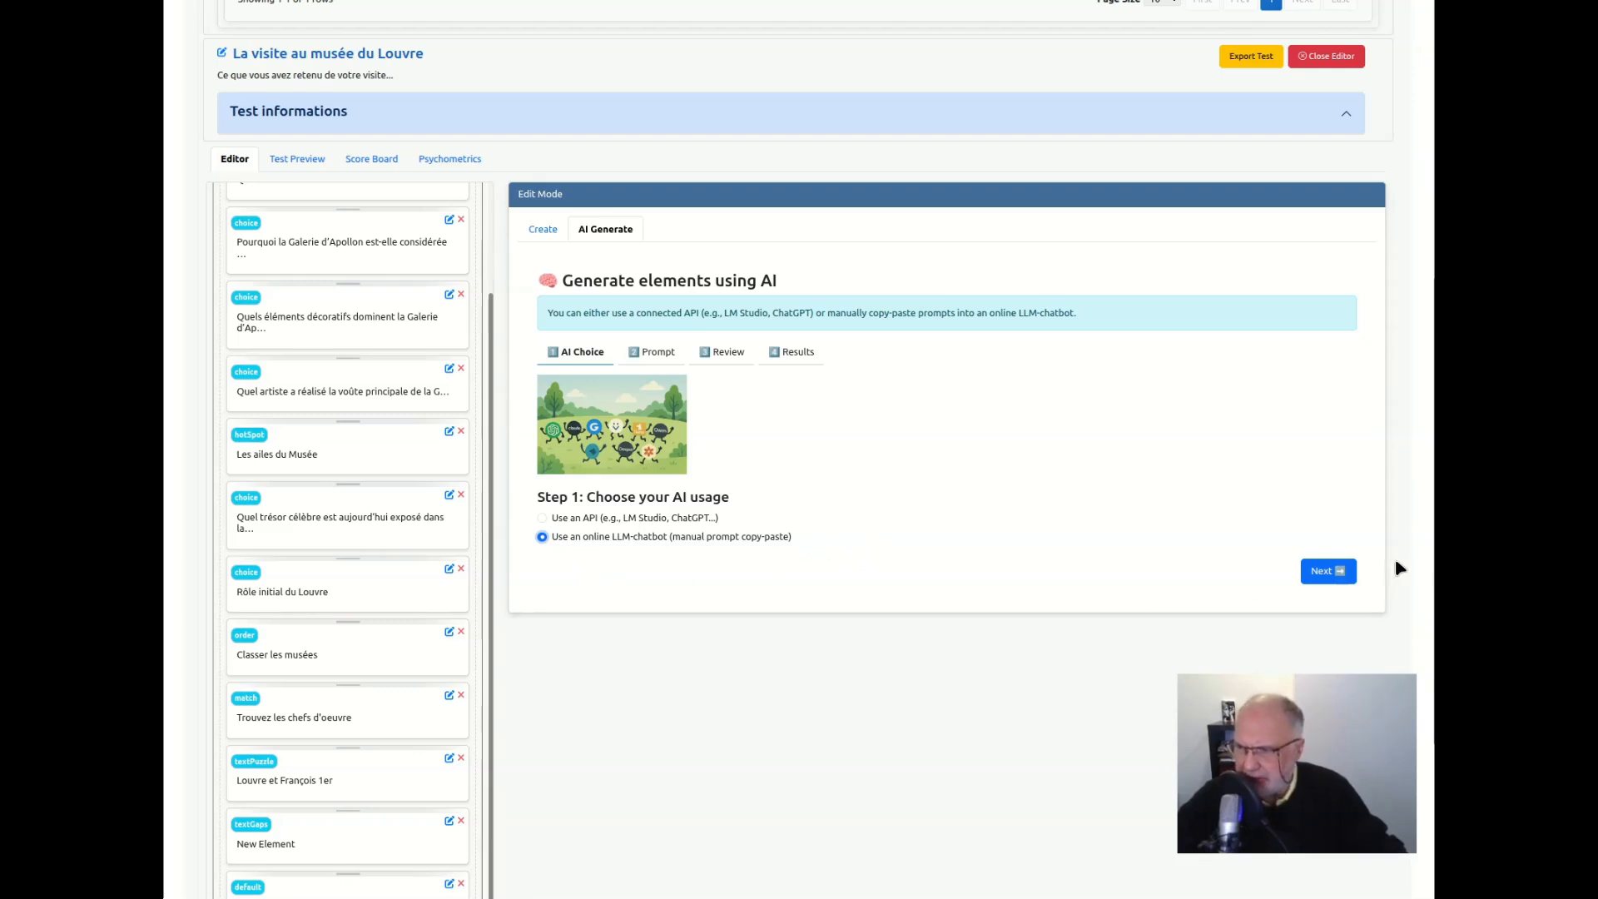
{"action": "left_click", "coordinate": [1328, 573]}
Define the main prompt as "Les questions doivent porter sur l'histoire du Louvre et le départ du Roi pour Versailles" with the Short Answer interaction type
{"action": "left_click", "coordinate": [723, 500]}
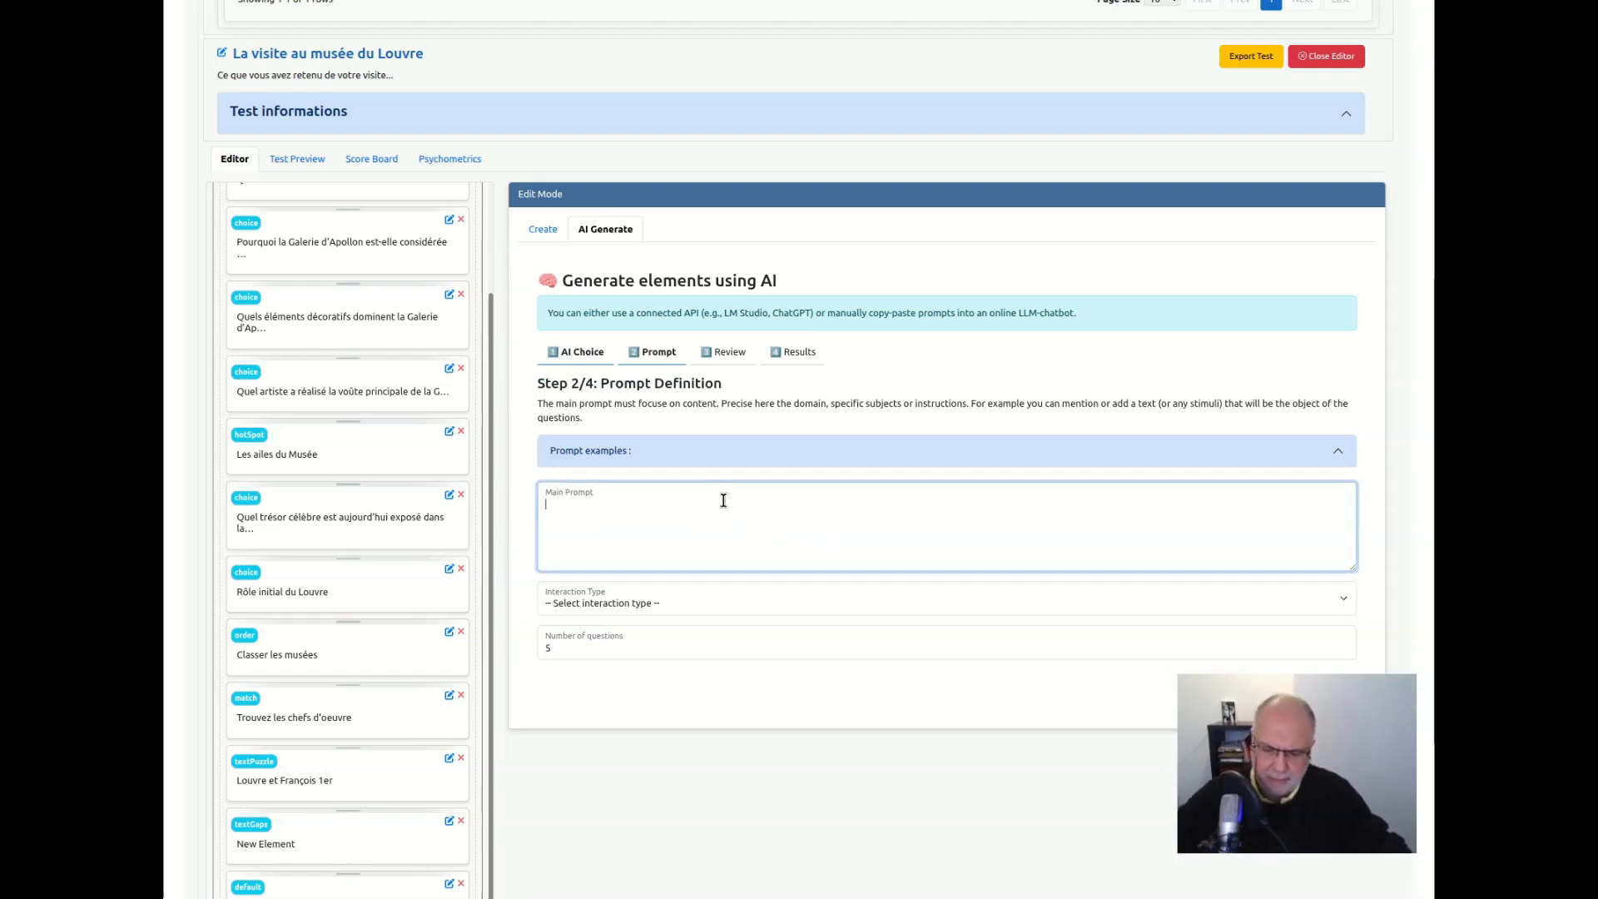
{"action": "type", "text": "Les questions doivent porter sur l'histoire du Louvre et le départ du Roi pour Versailles"}
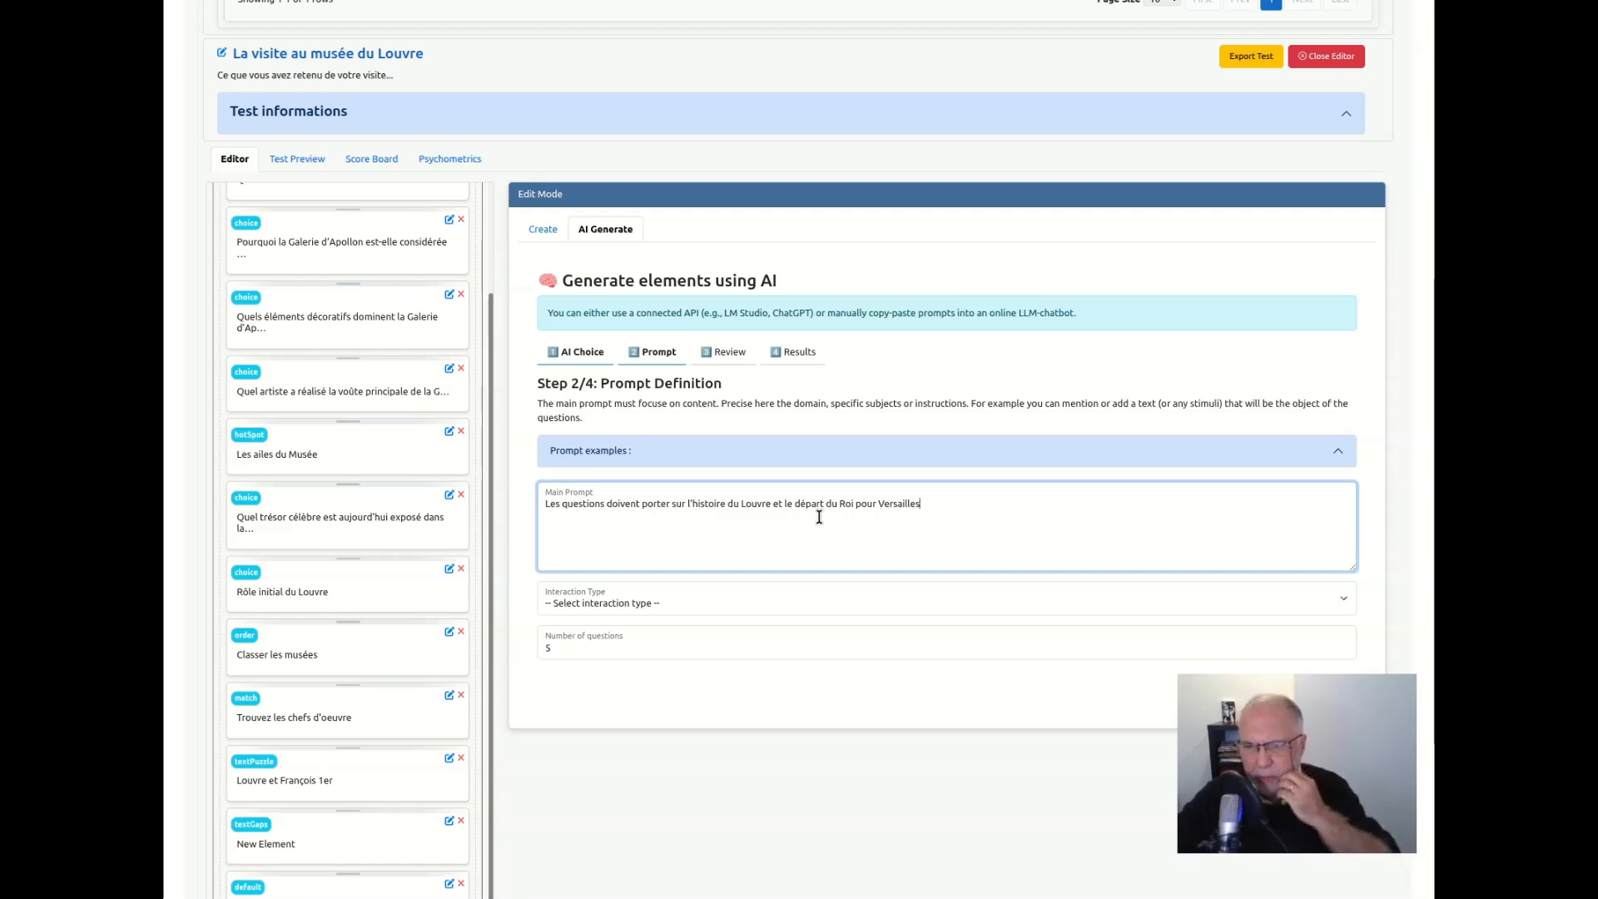
{"action": "left_click", "coordinate": [630, 605]}
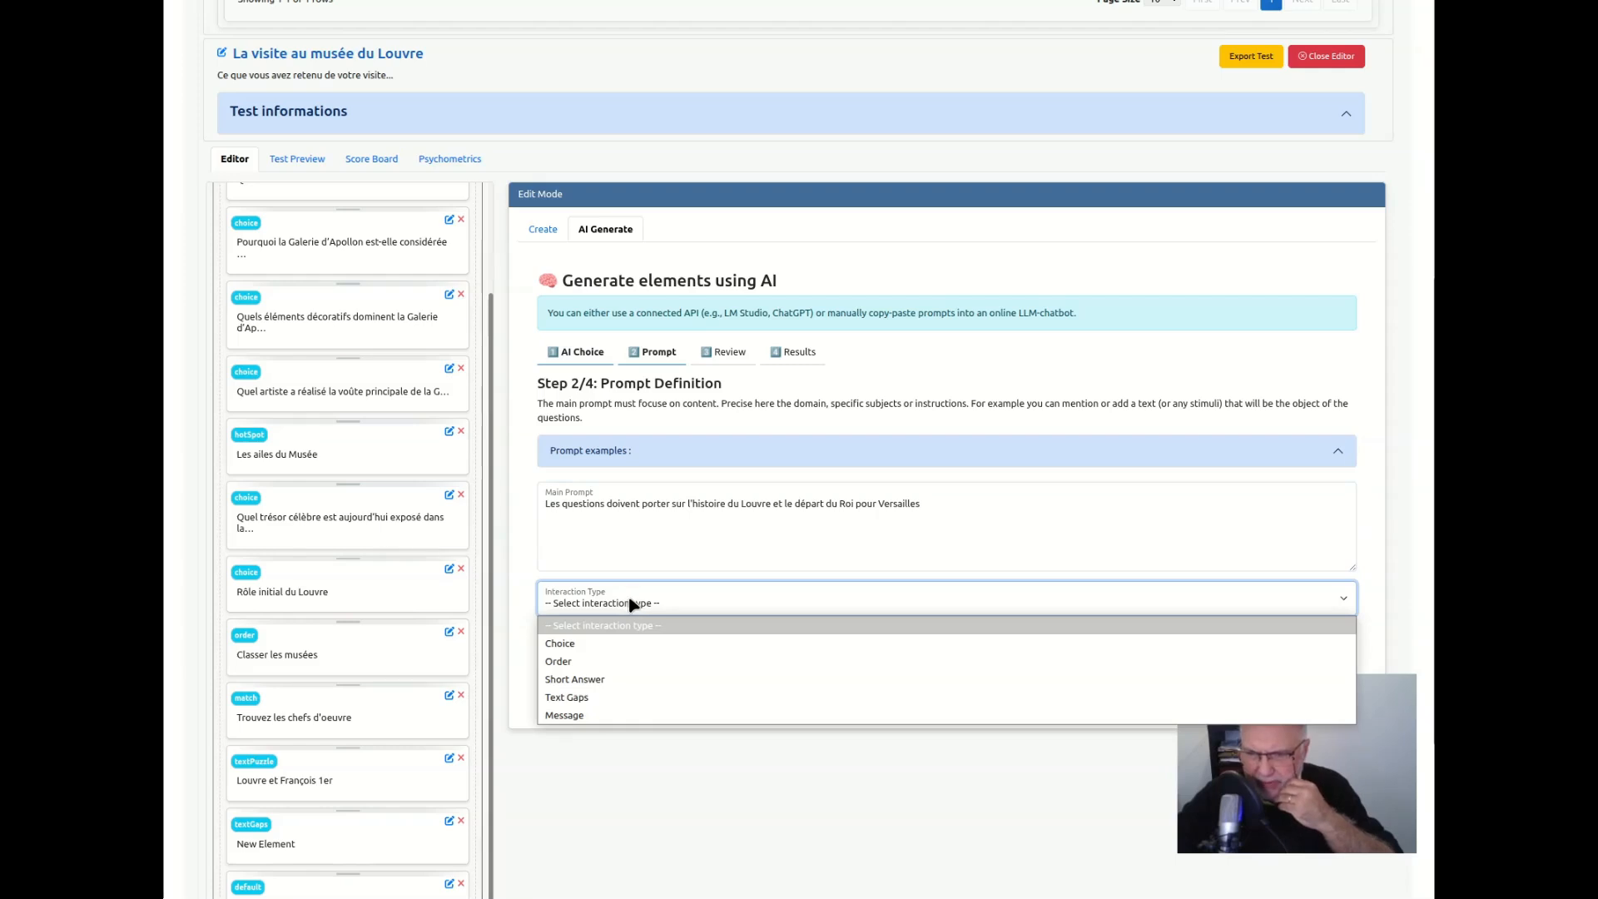
{"action": "left_click", "coordinate": [598, 680]}
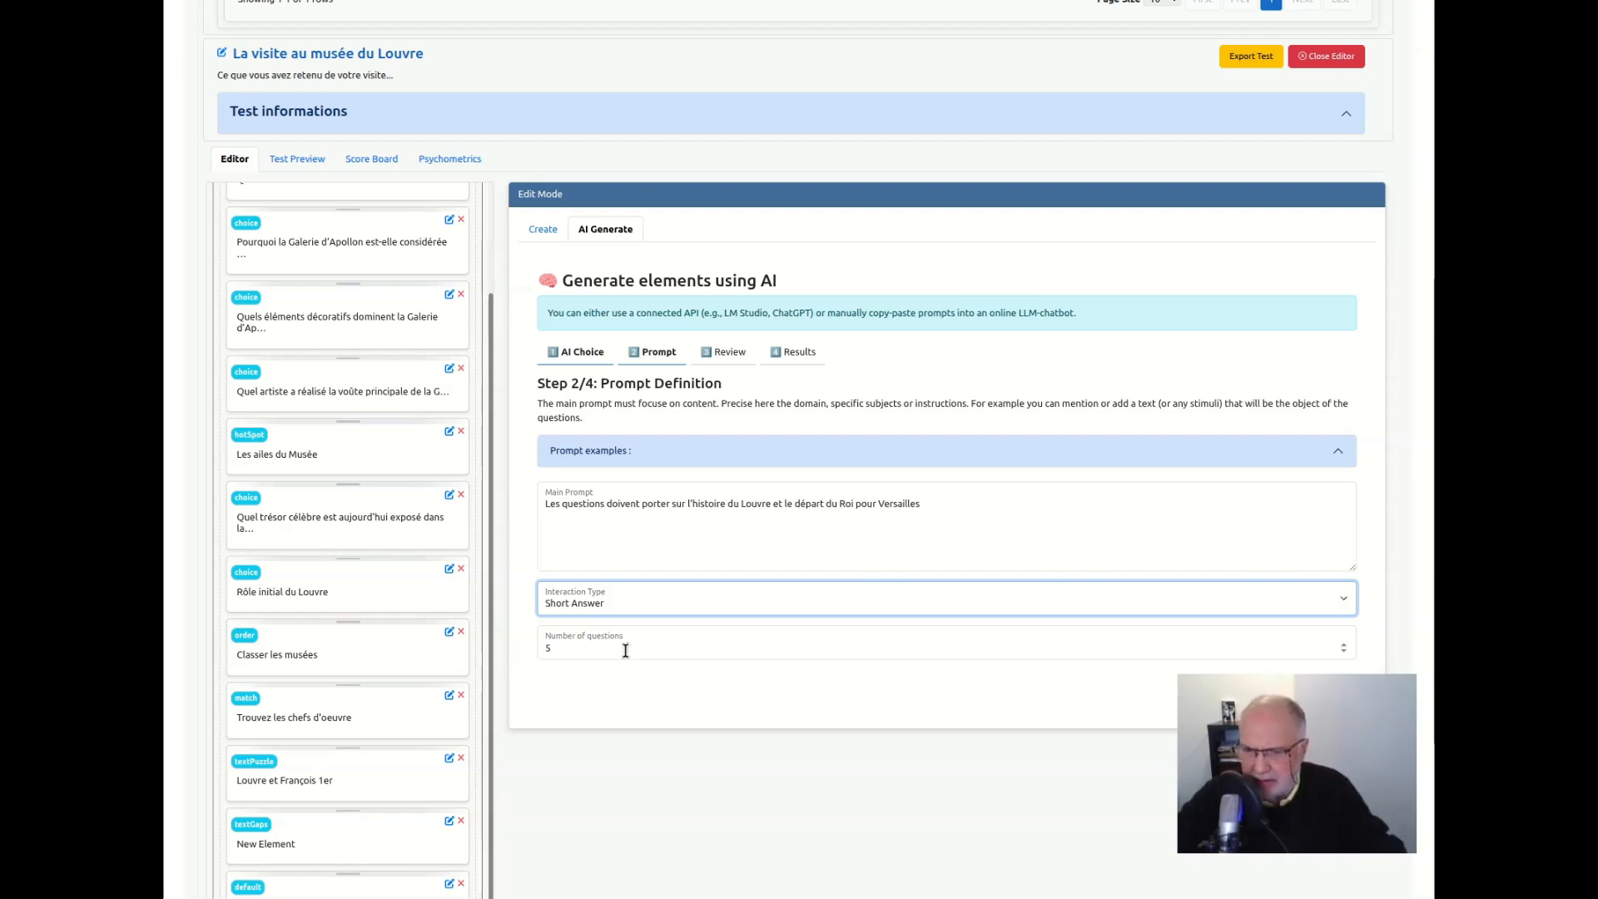
{"action": "scroll", "coordinate": [751, 672], "scroll_direction": "down", "scroll_amount": 1}
{"action": "scroll", "coordinate": [749, 658], "scroll_direction": "down", "scroll_amount": 3}
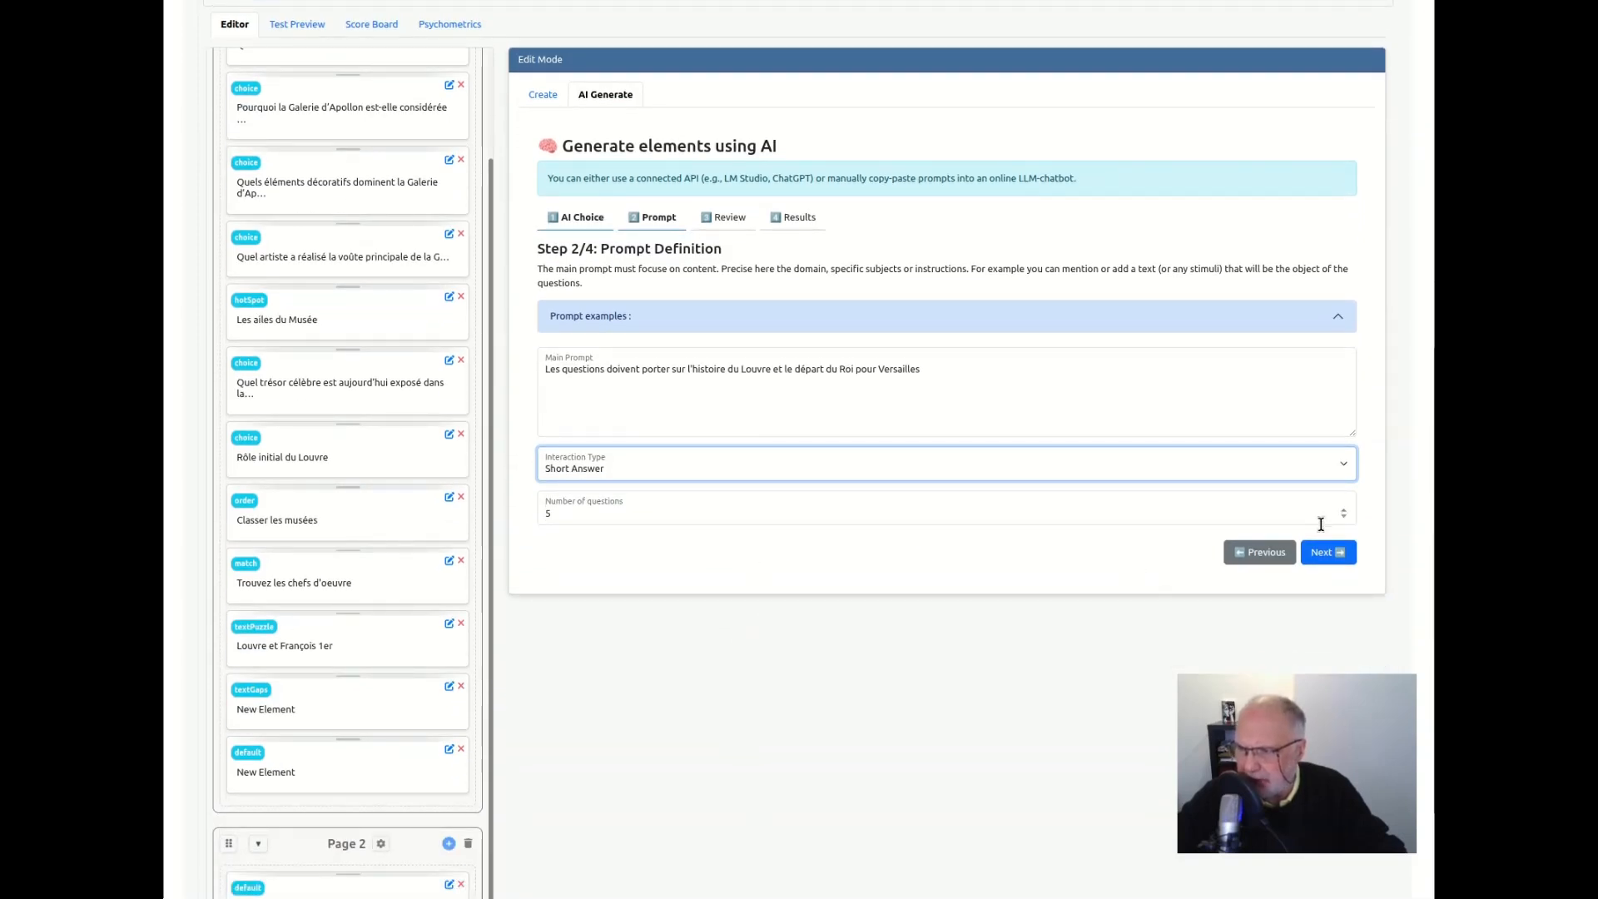
{"action": "left_click", "coordinate": [1330, 554]}
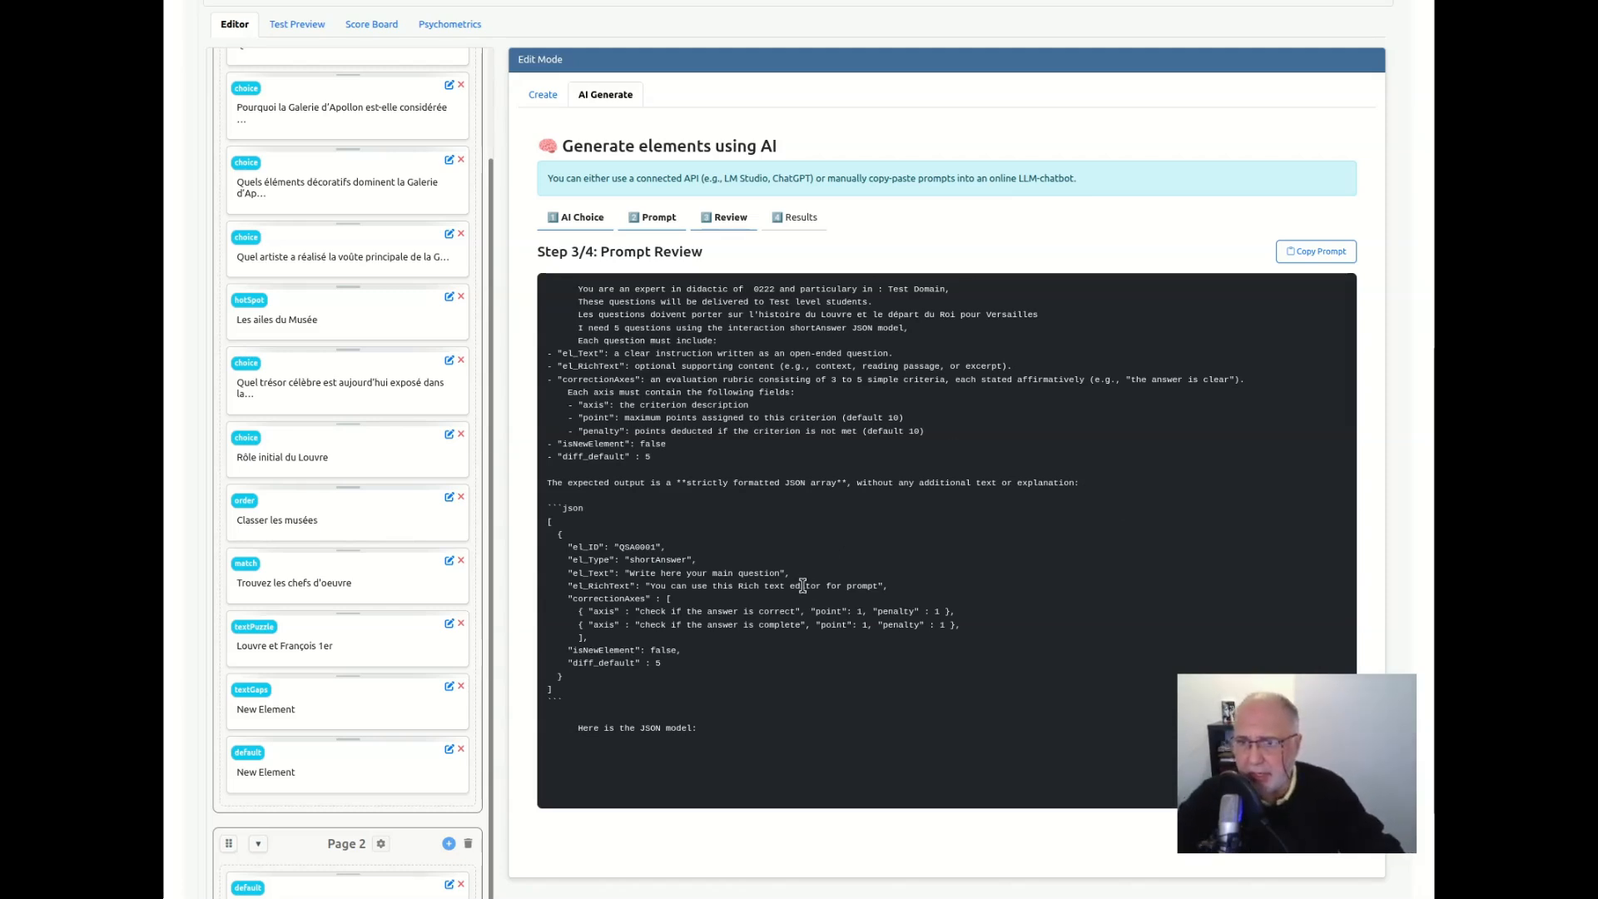
Copy the assembled prompt, switch to ChatGPT and submit it in a new chat
{"action": "left_click", "coordinate": [1327, 252]}
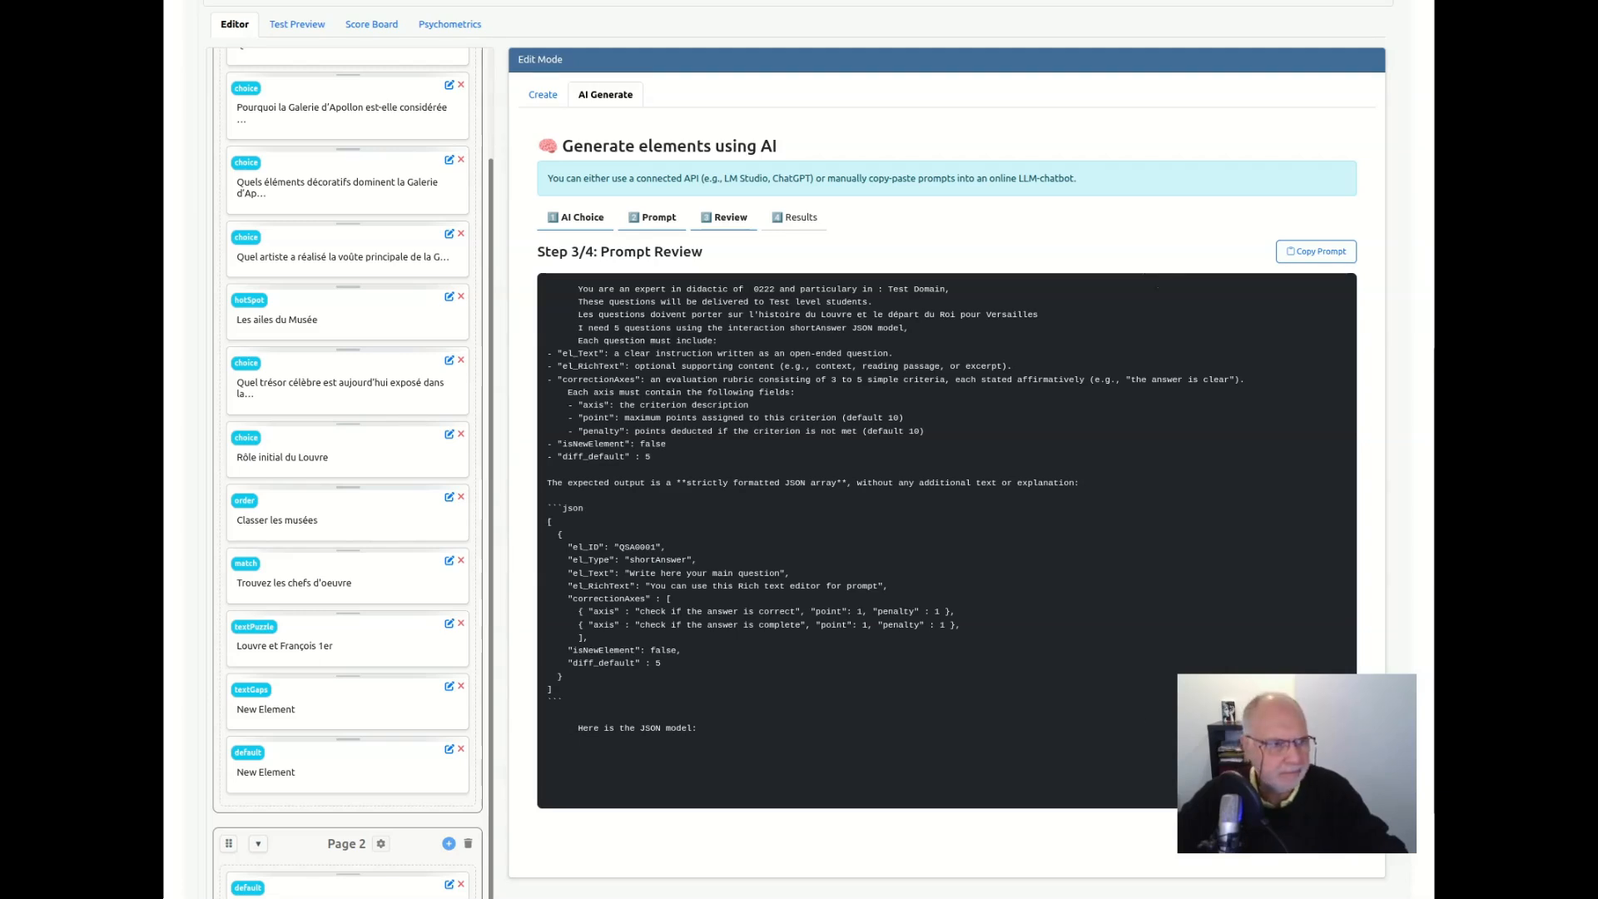
{"action": "key", "text": "alt+Tab"}
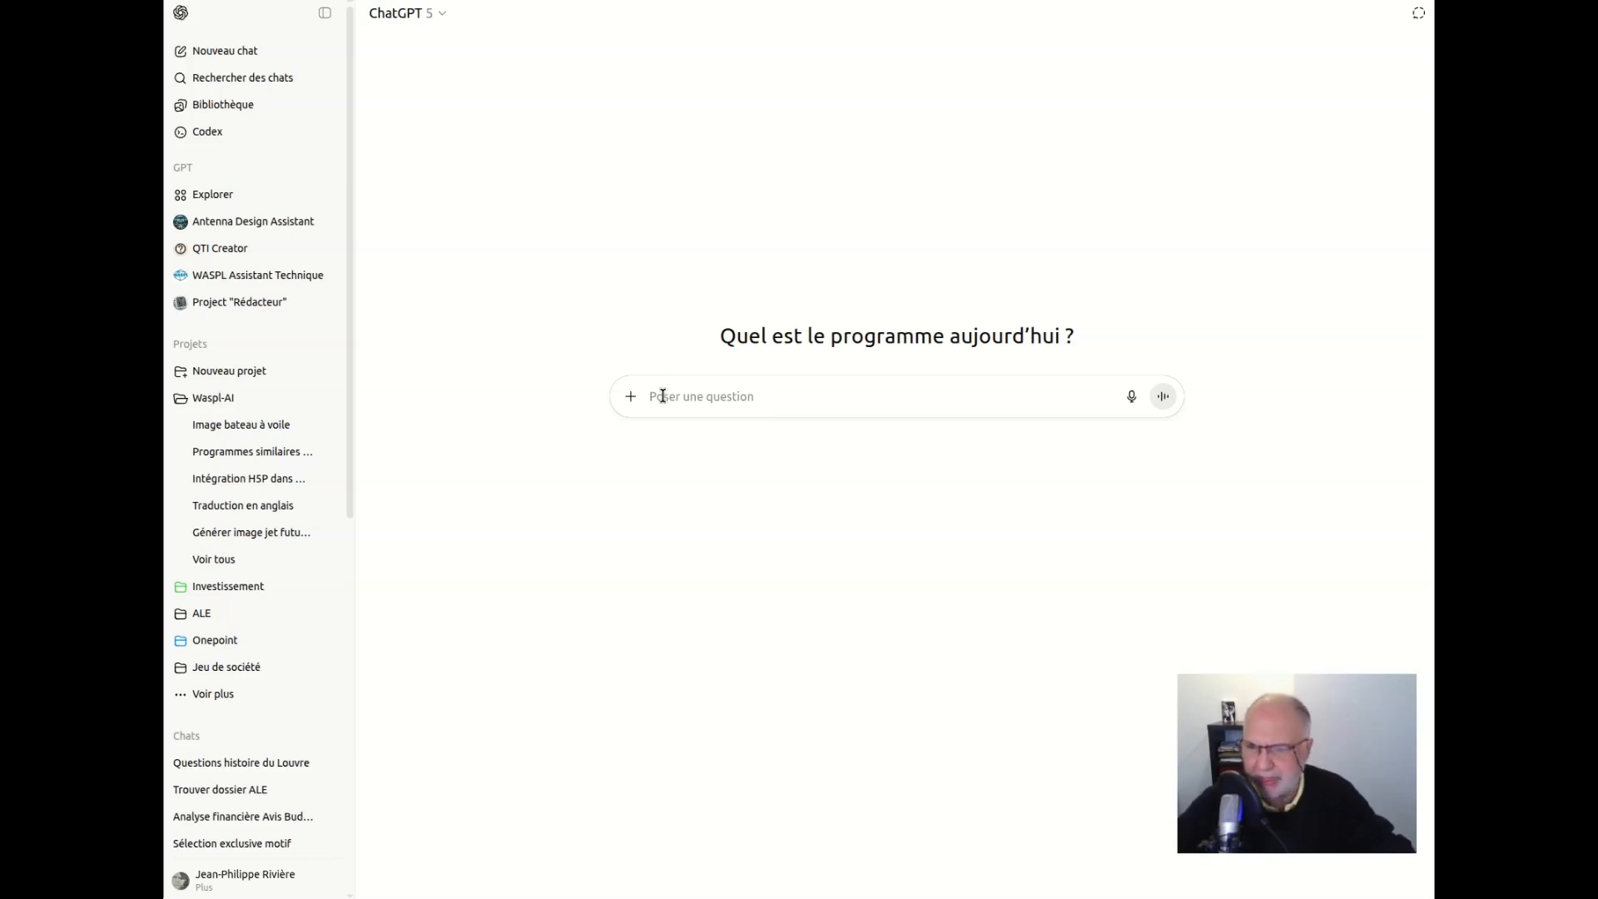
{"action": "key", "text": "ctrl+v"}
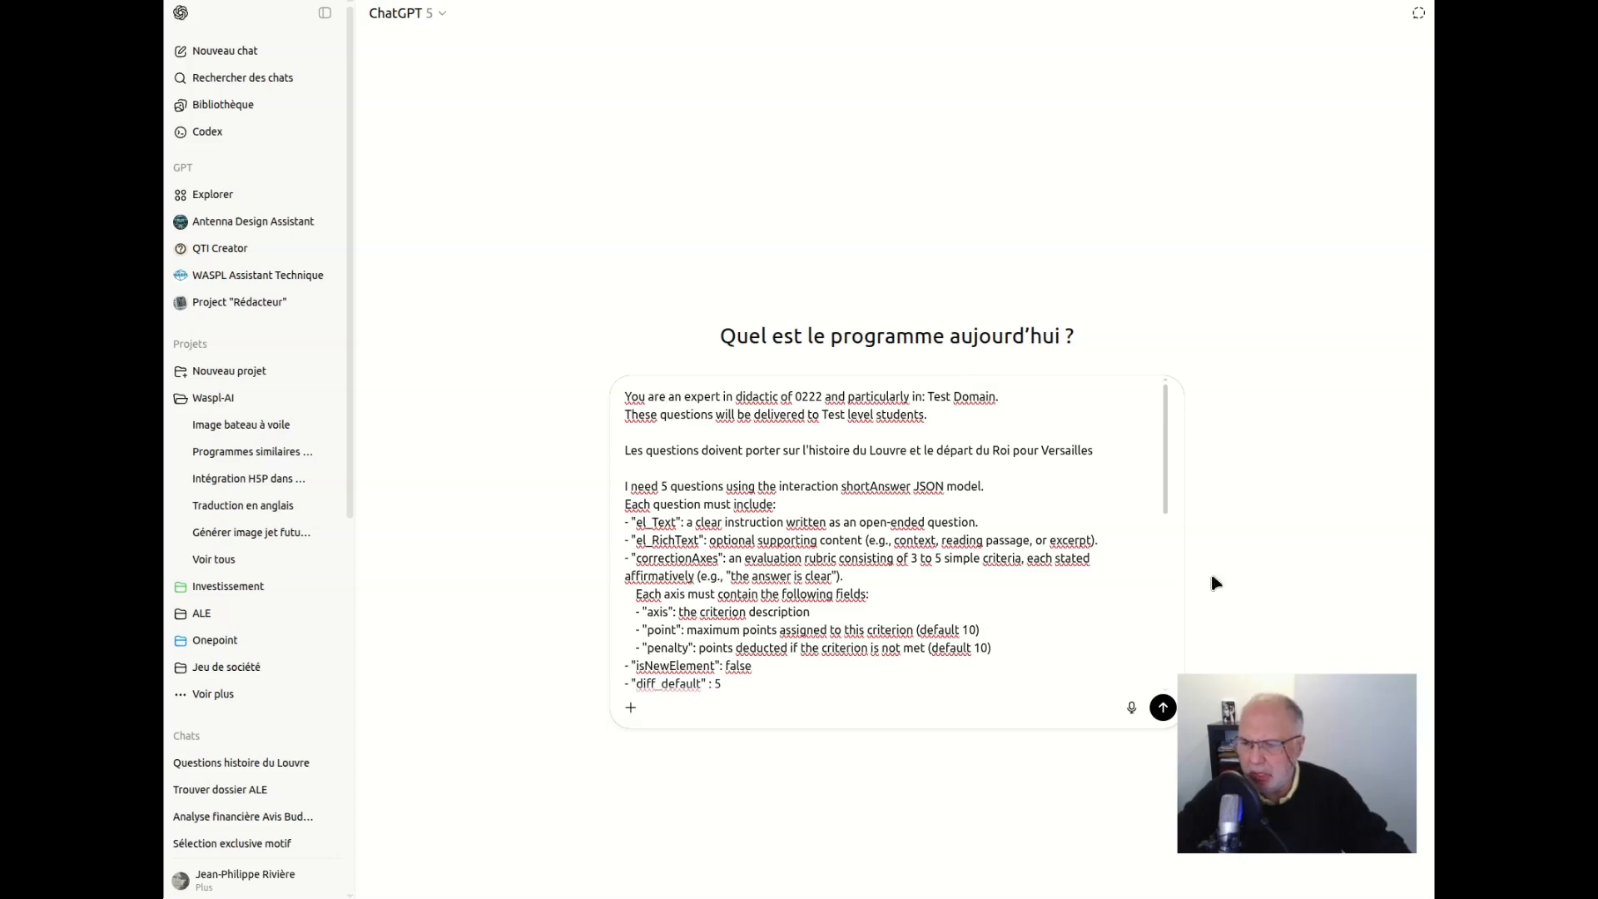
{"action": "left_click", "coordinate": [1163, 707]}
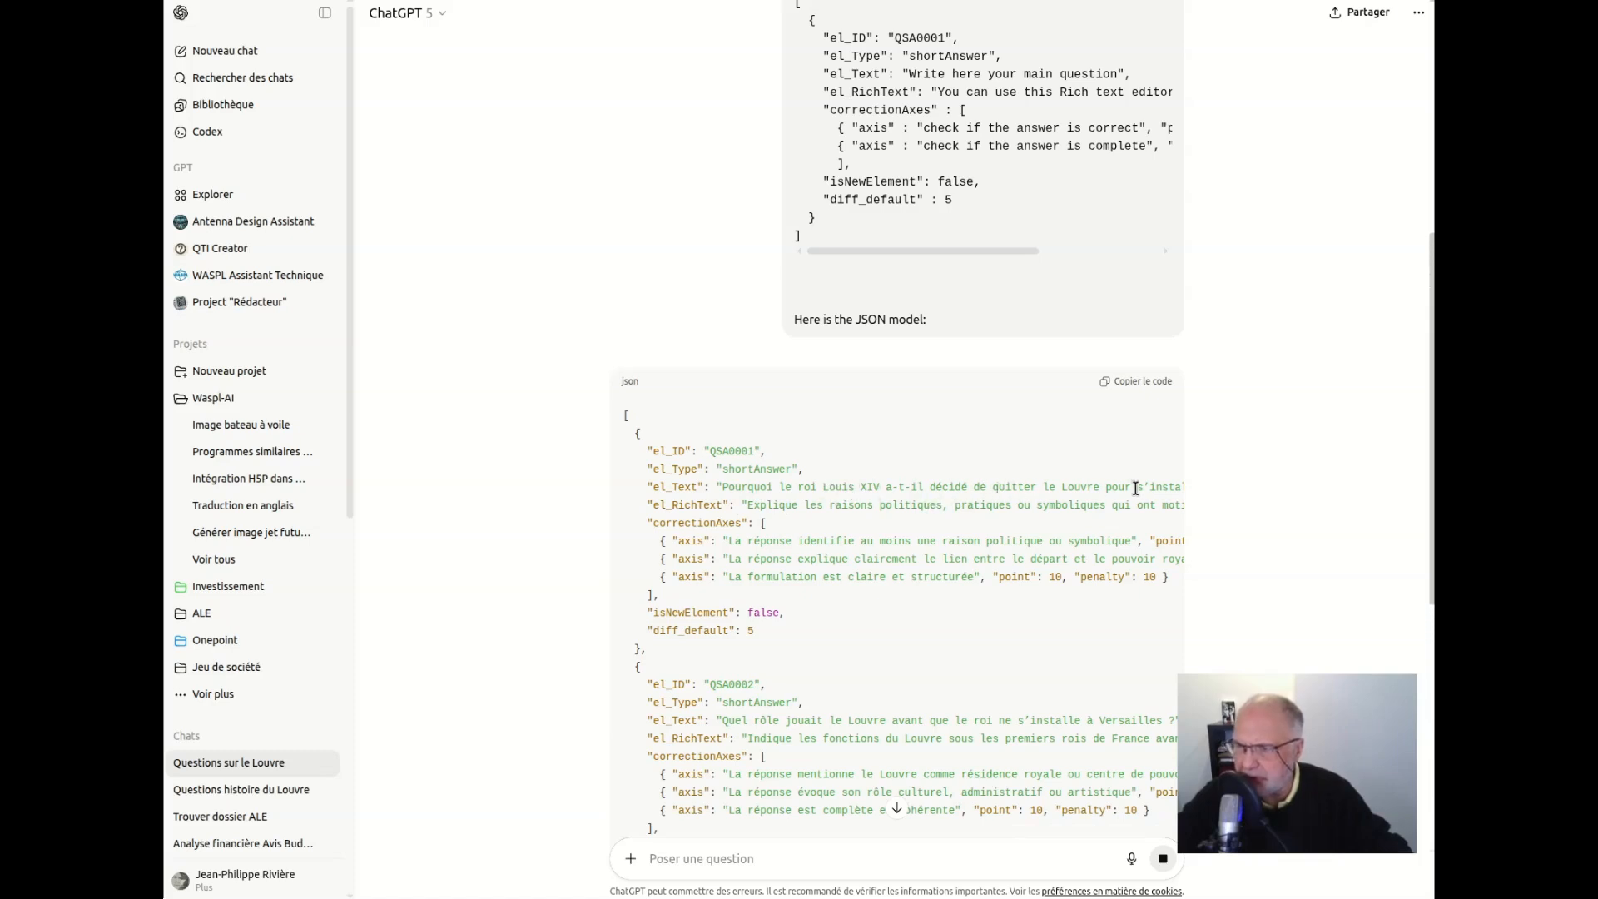
Review the short-answer questions in ChatGPT's JSON reply and copy the whole code block
{"action": "scroll", "coordinate": [977, 523], "scroll_direction": "down", "scroll_amount": 3}
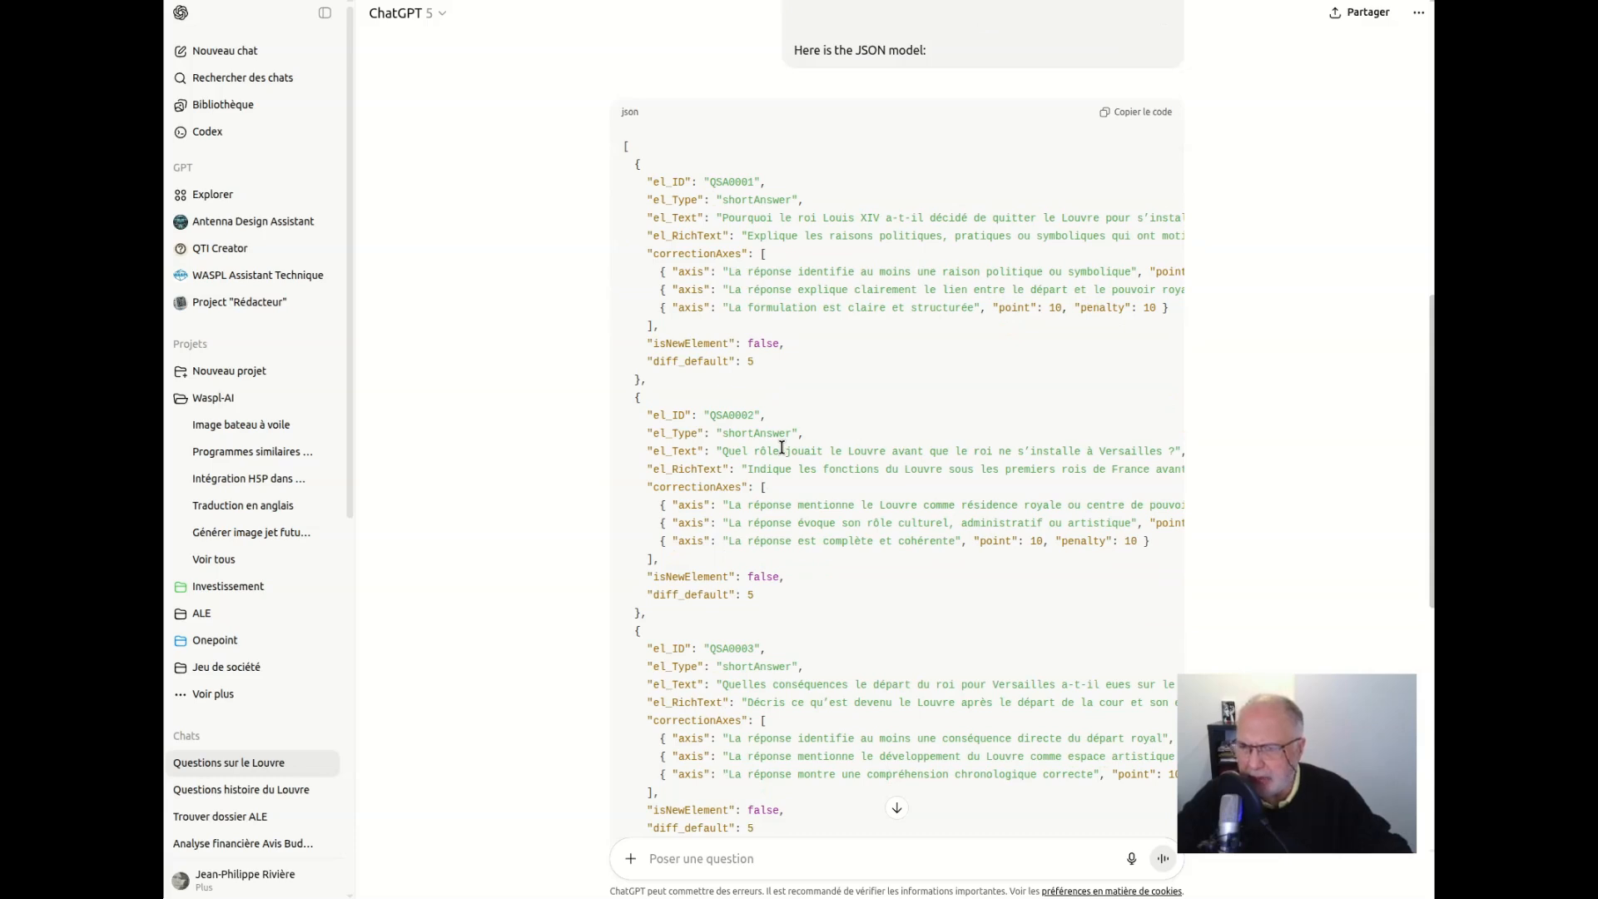
{"action": "scroll", "coordinate": [782, 448], "scroll_direction": "down", "scroll_amount": 1}
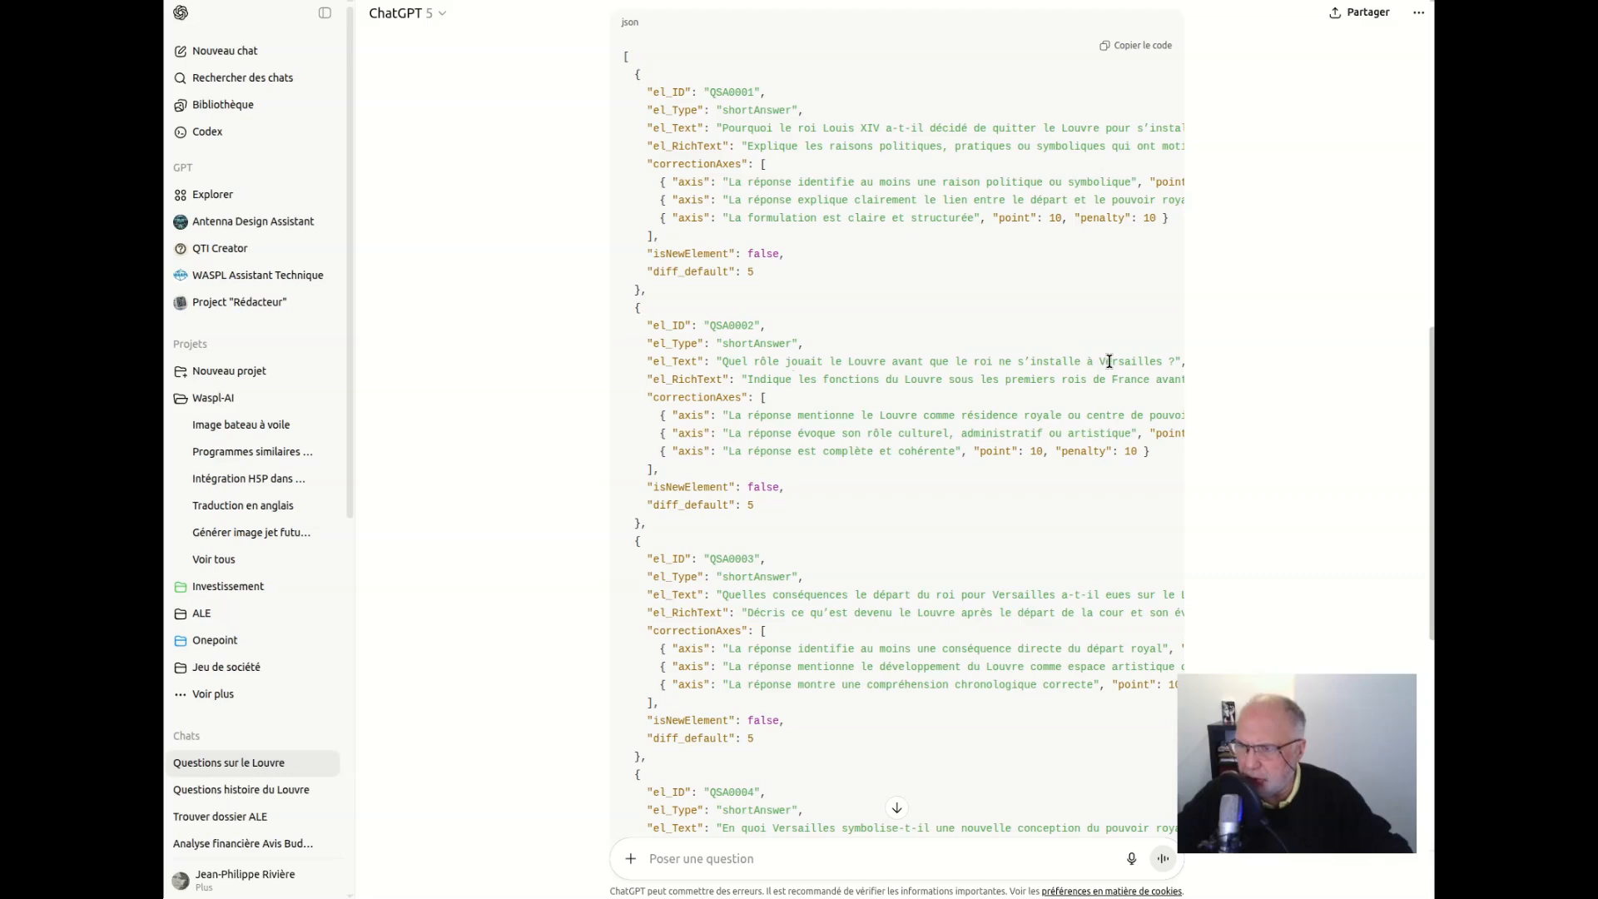
{"action": "scroll", "coordinate": [900, 539], "scroll_direction": "down", "scroll_amount": 3}
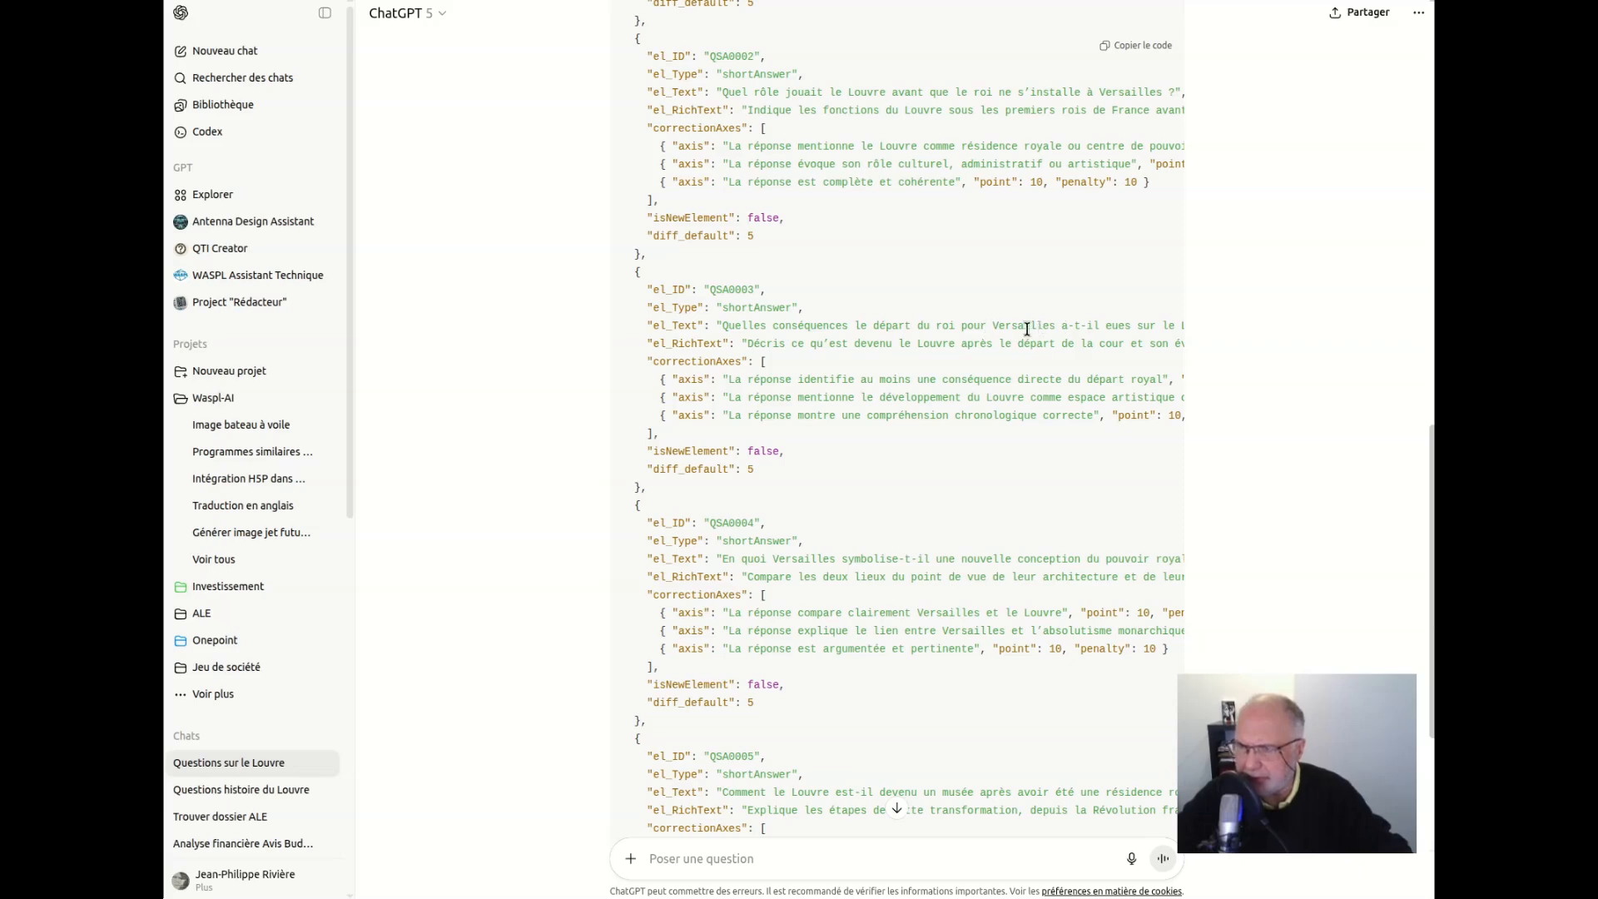
{"action": "left_click_drag", "start_coordinate": [1168, 324], "coordinate": [933, 333]}
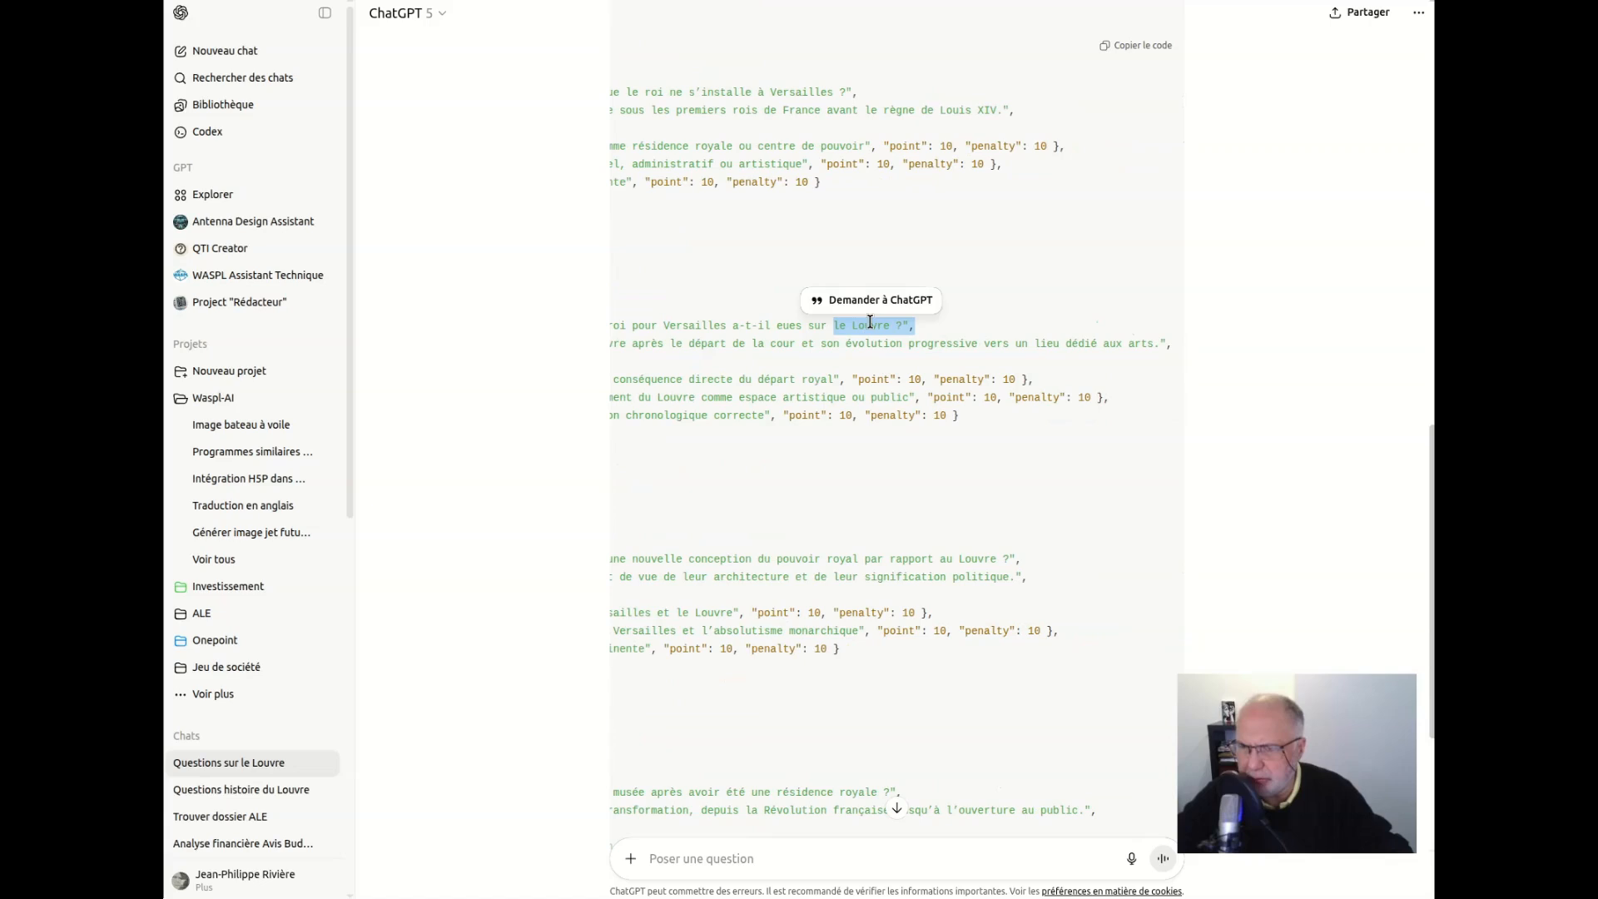
{"action": "scroll", "coordinate": [845, 362], "scroll_direction": "down", "scroll_amount": 4}
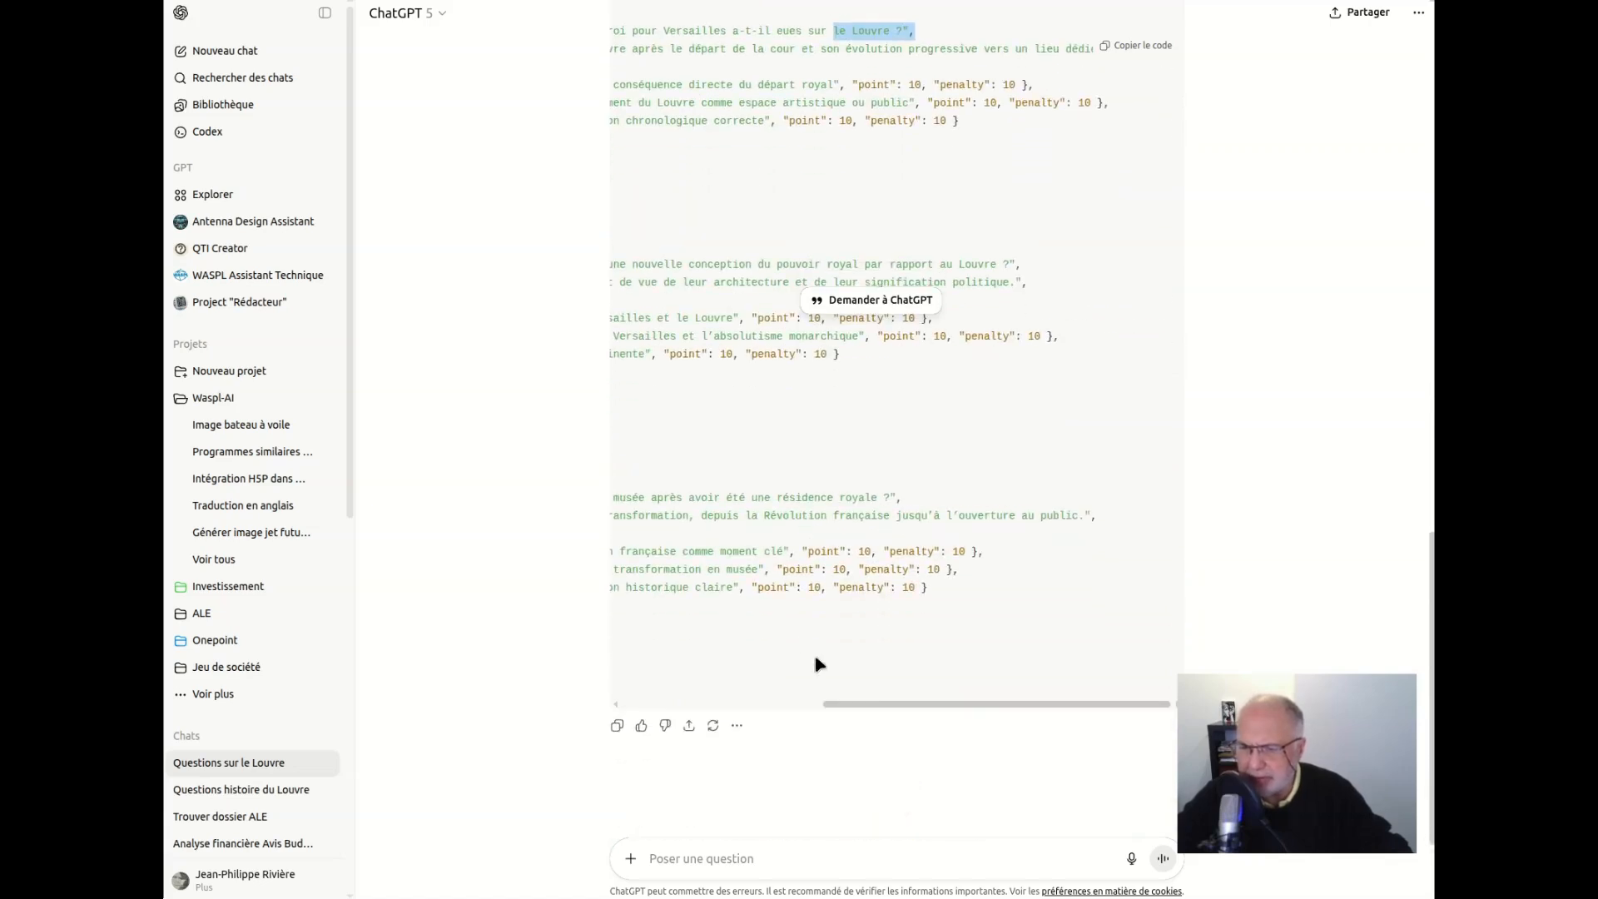
{"action": "left_click_drag", "start_coordinate": [878, 708], "coordinate": [666, 709]}
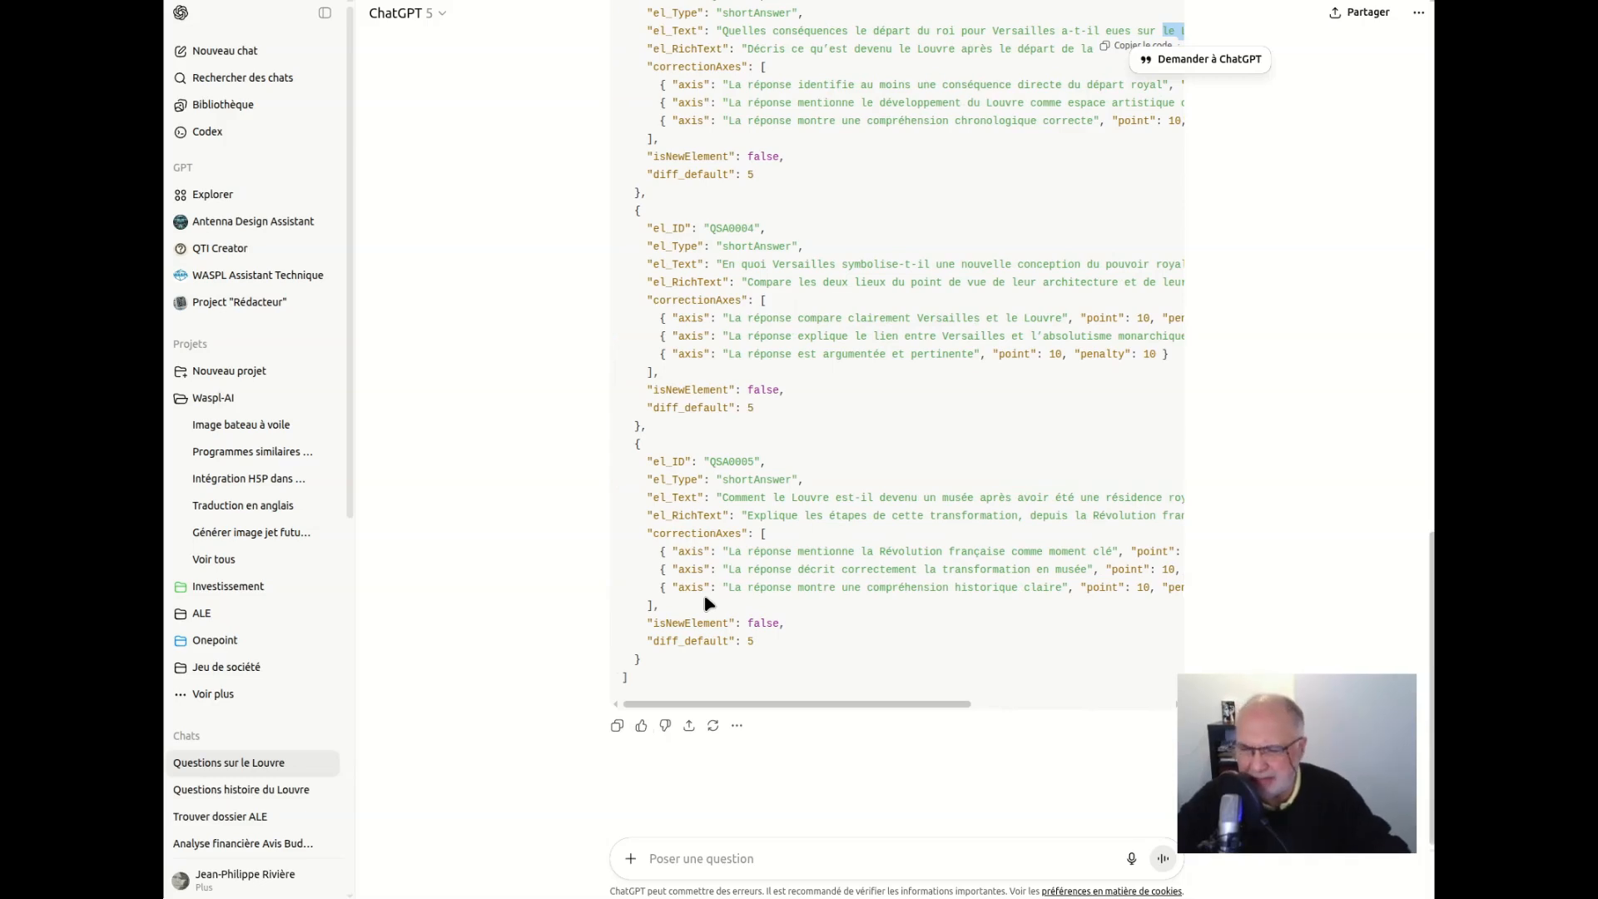
{"action": "scroll", "coordinate": [1028, 375], "scroll_direction": "up", "scroll_amount": 10}
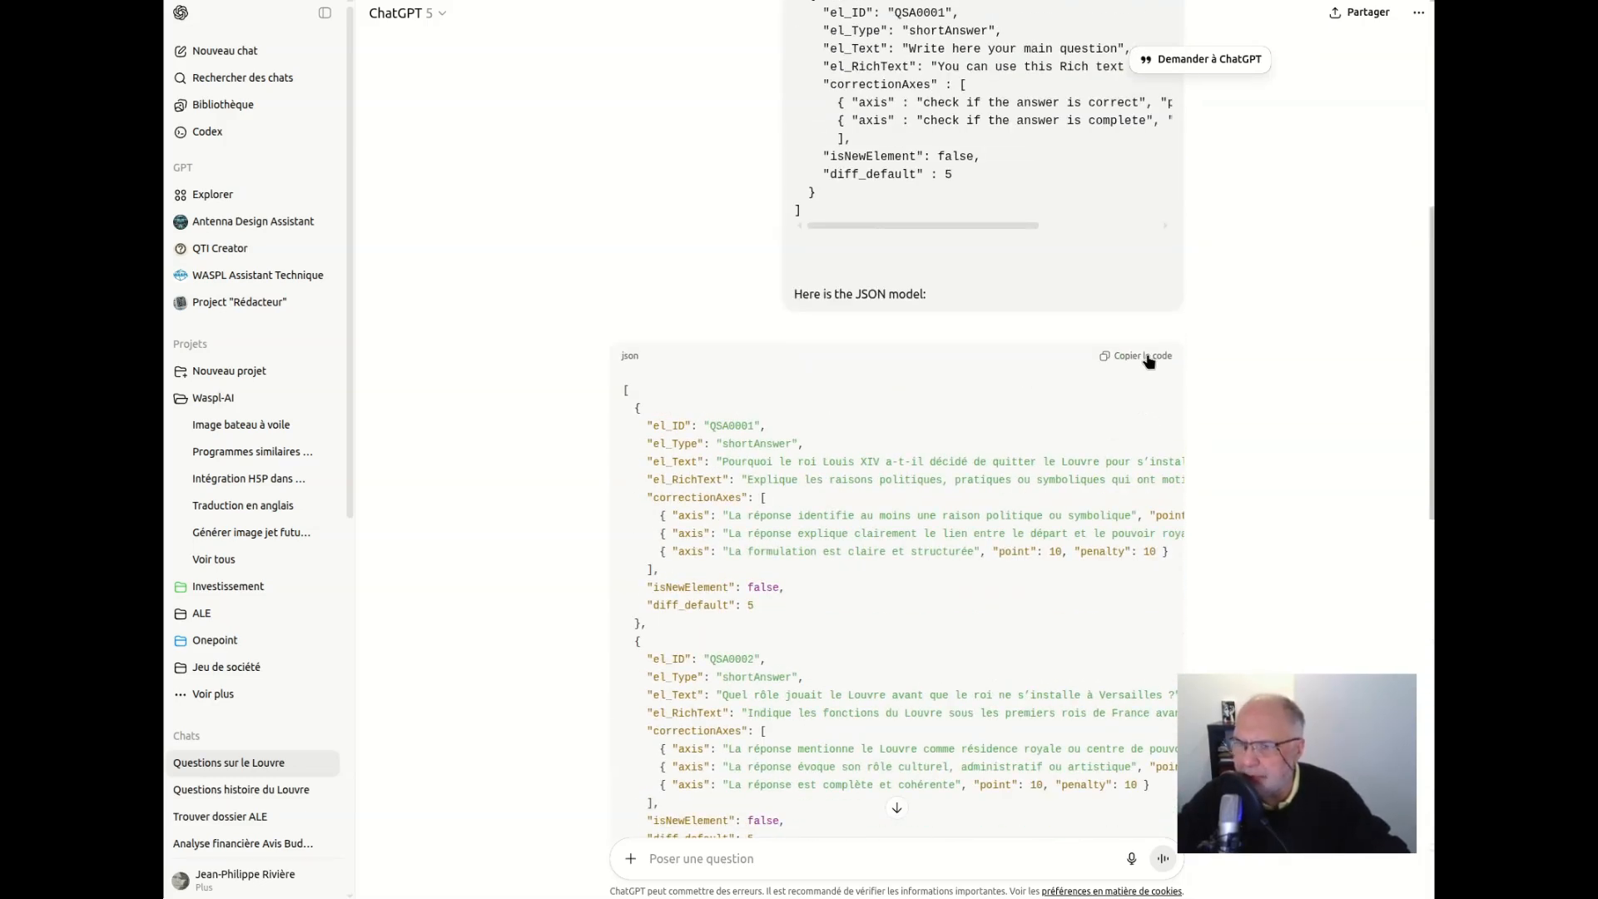
{"action": "left_click", "coordinate": [1148, 358]}
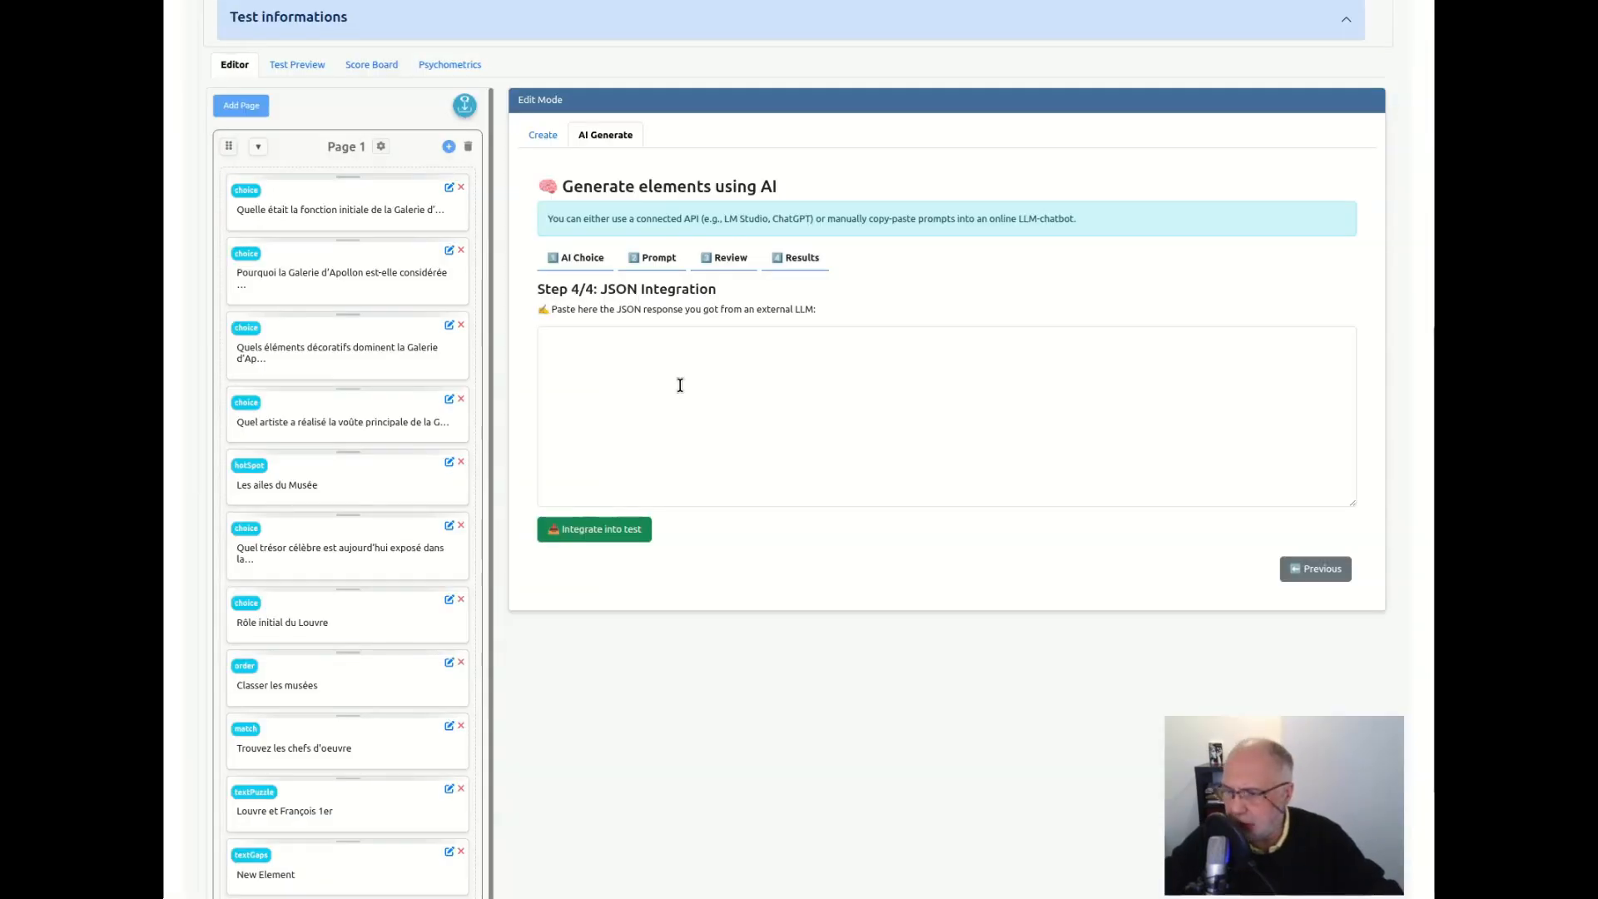
Paste the copied JSON response into the test editor's JSON Integration step and integrate it into the test
{"action": "left_click", "coordinate": [637, 358]}
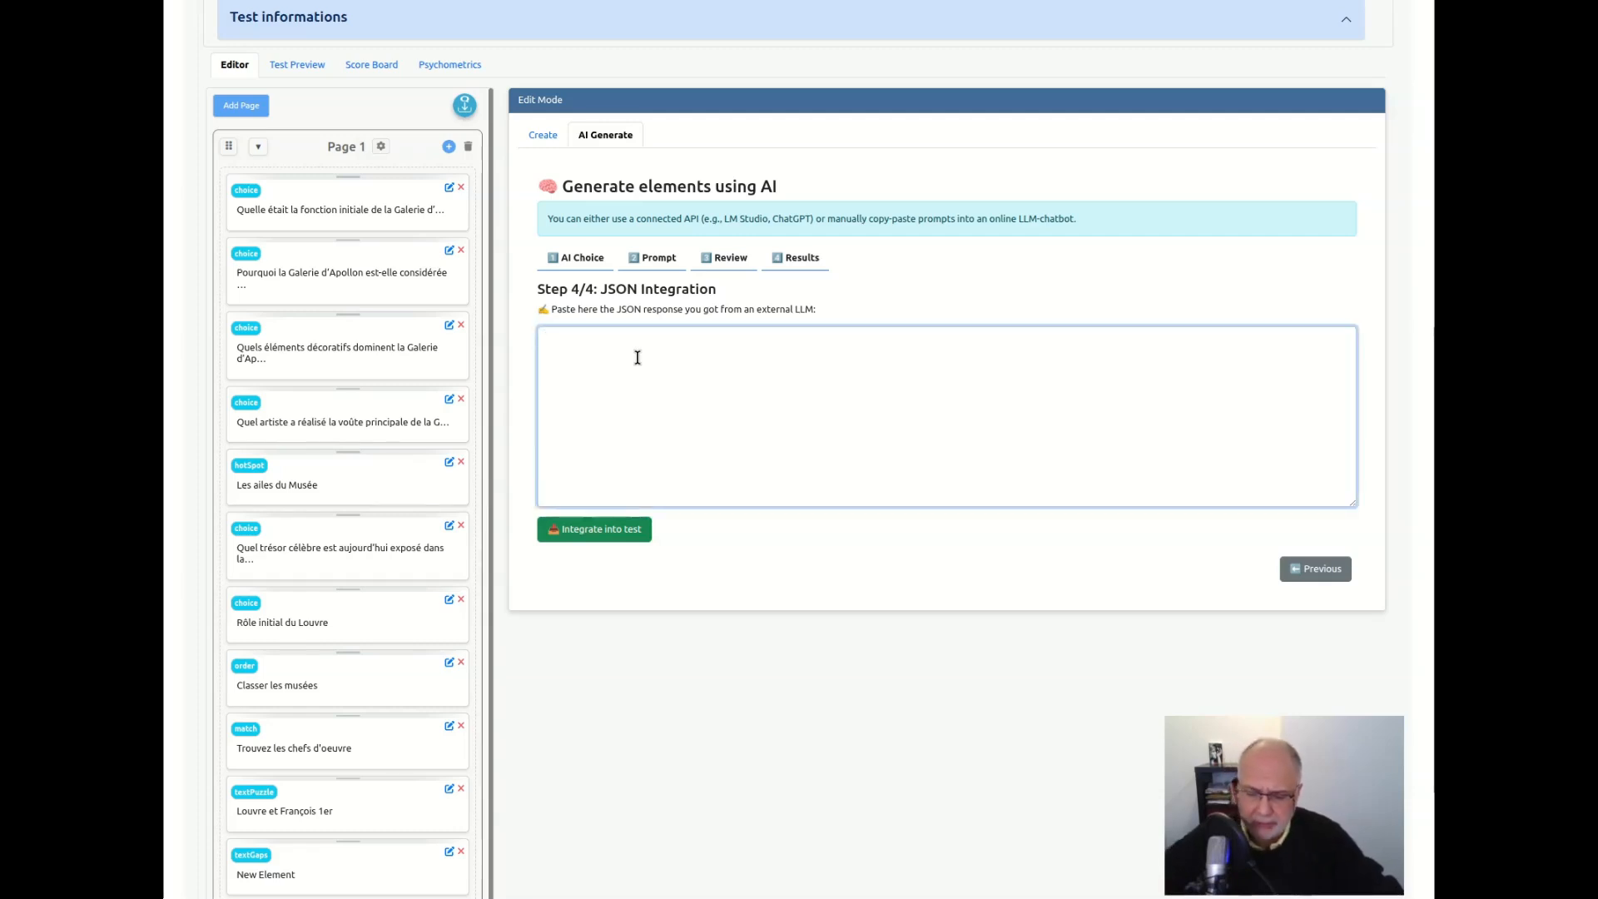
{"action": "key", "text": "ctrl+v"}
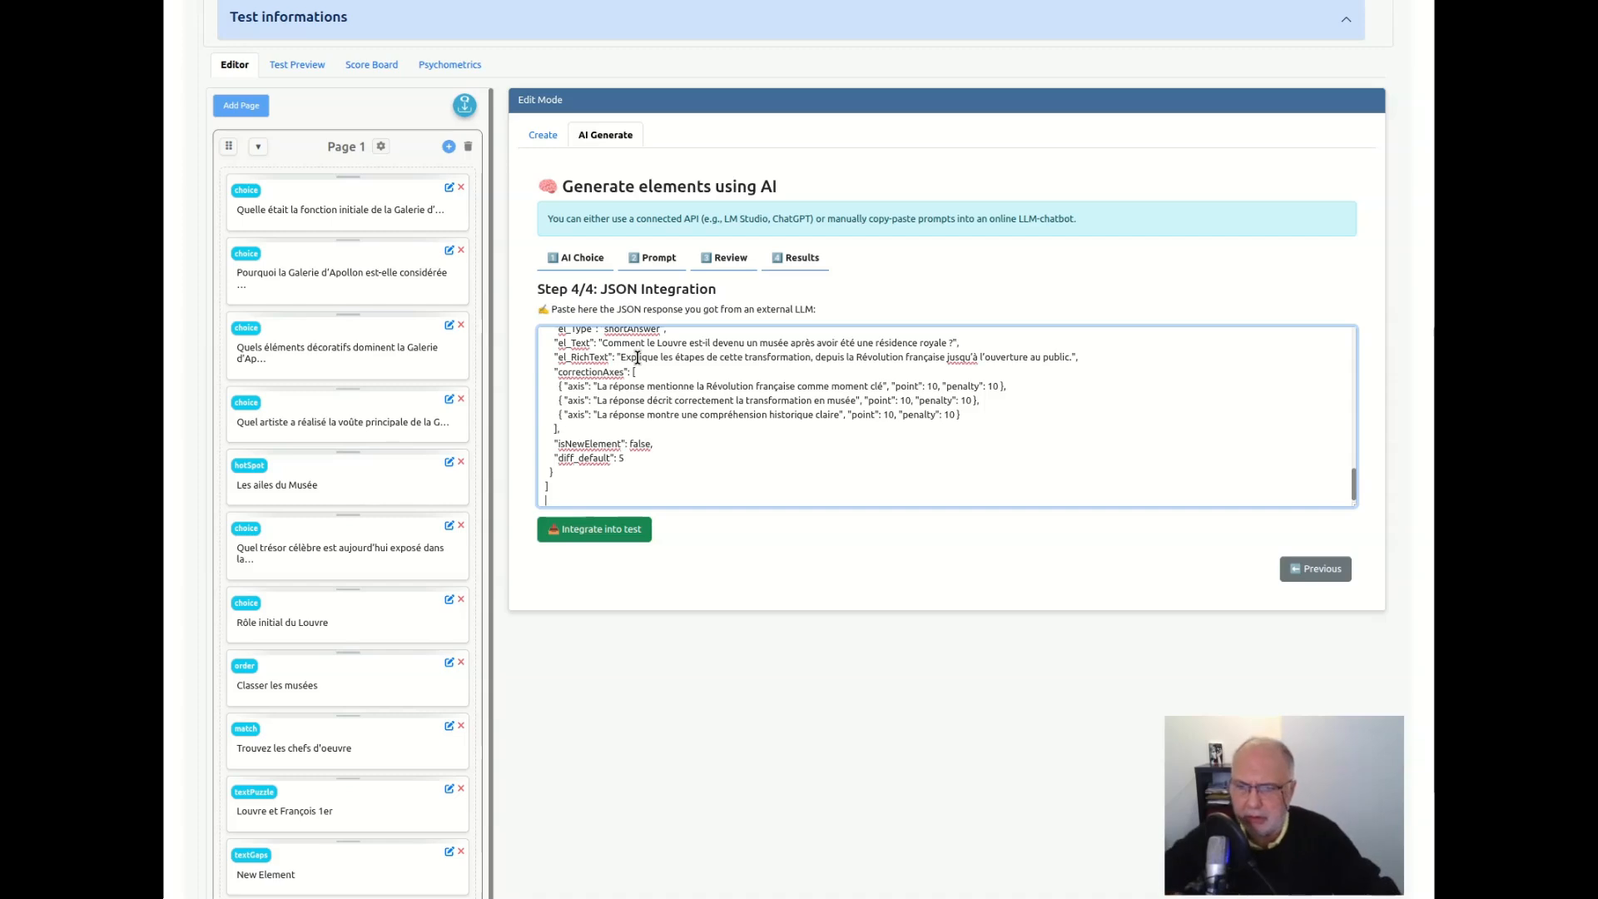
{"action": "left_click", "coordinate": [605, 532]}
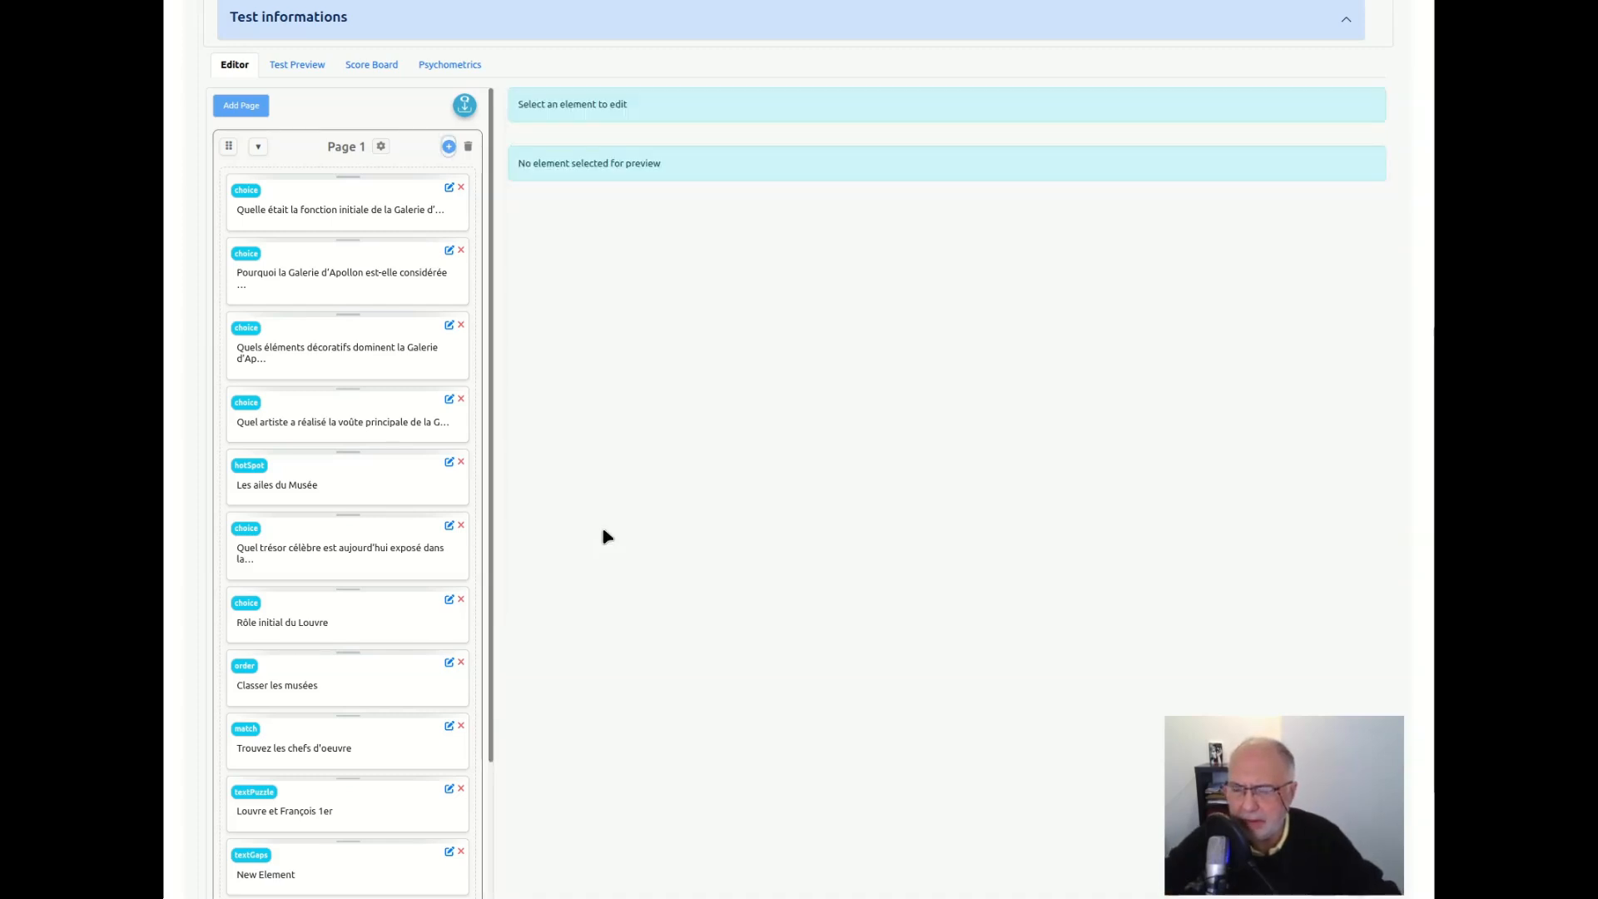
Open the first short-answer question on Page 2, about why Louis XIV left the Louvre for Versailles
{"action": "scroll", "coordinate": [599, 606], "scroll_direction": "down", "scroll_amount": 3}
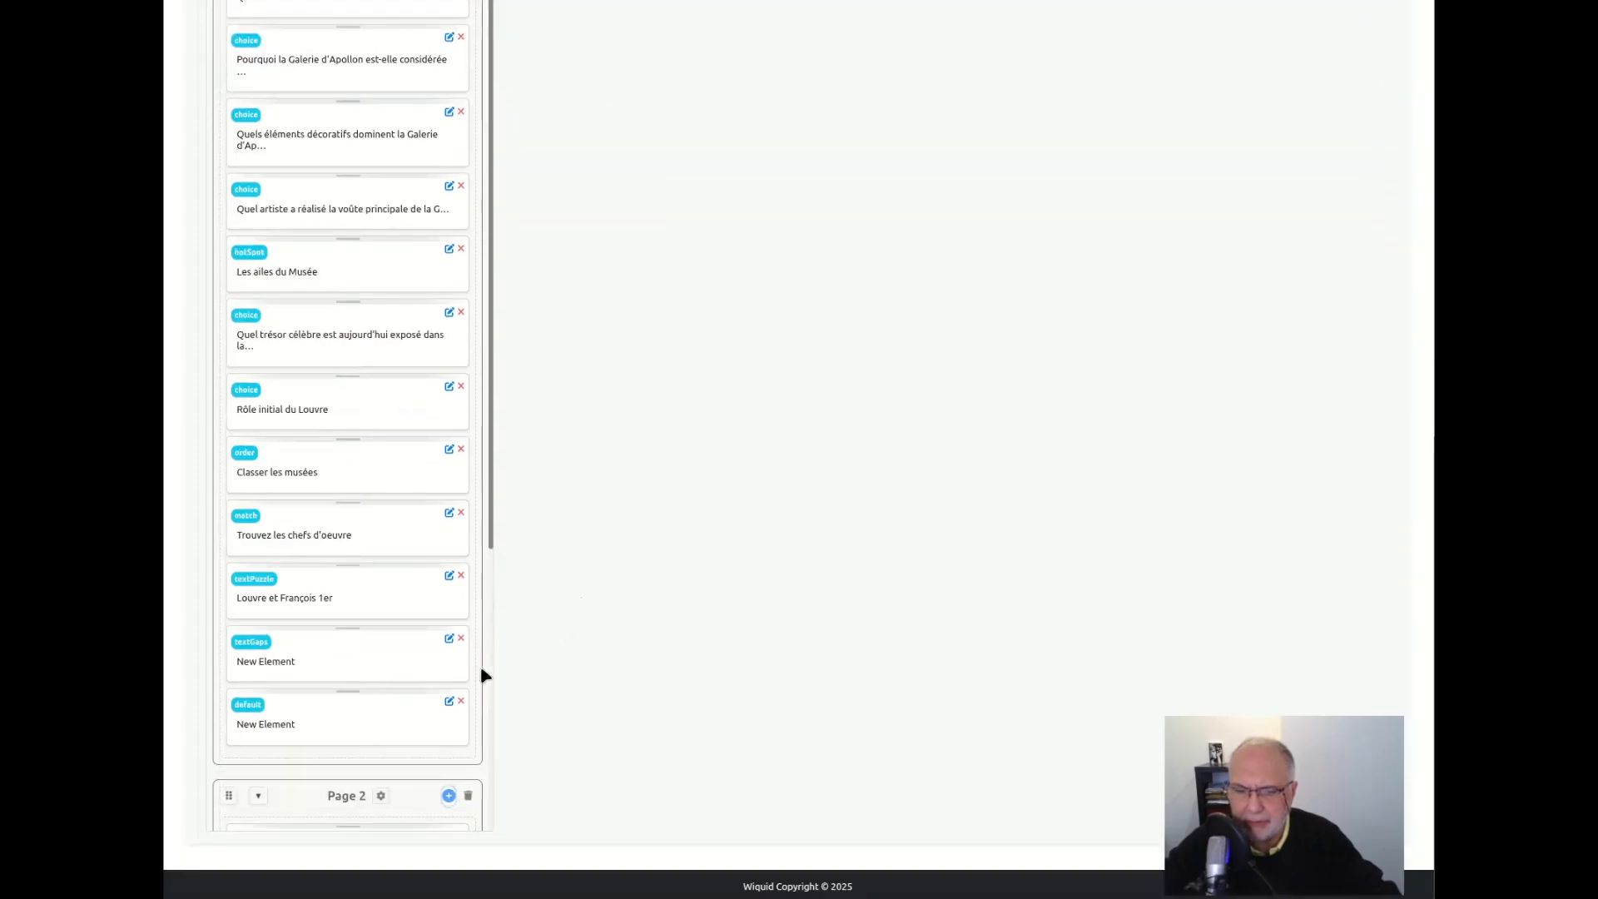
{"action": "scroll", "coordinate": [397, 674], "scroll_direction": "down", "scroll_amount": 5}
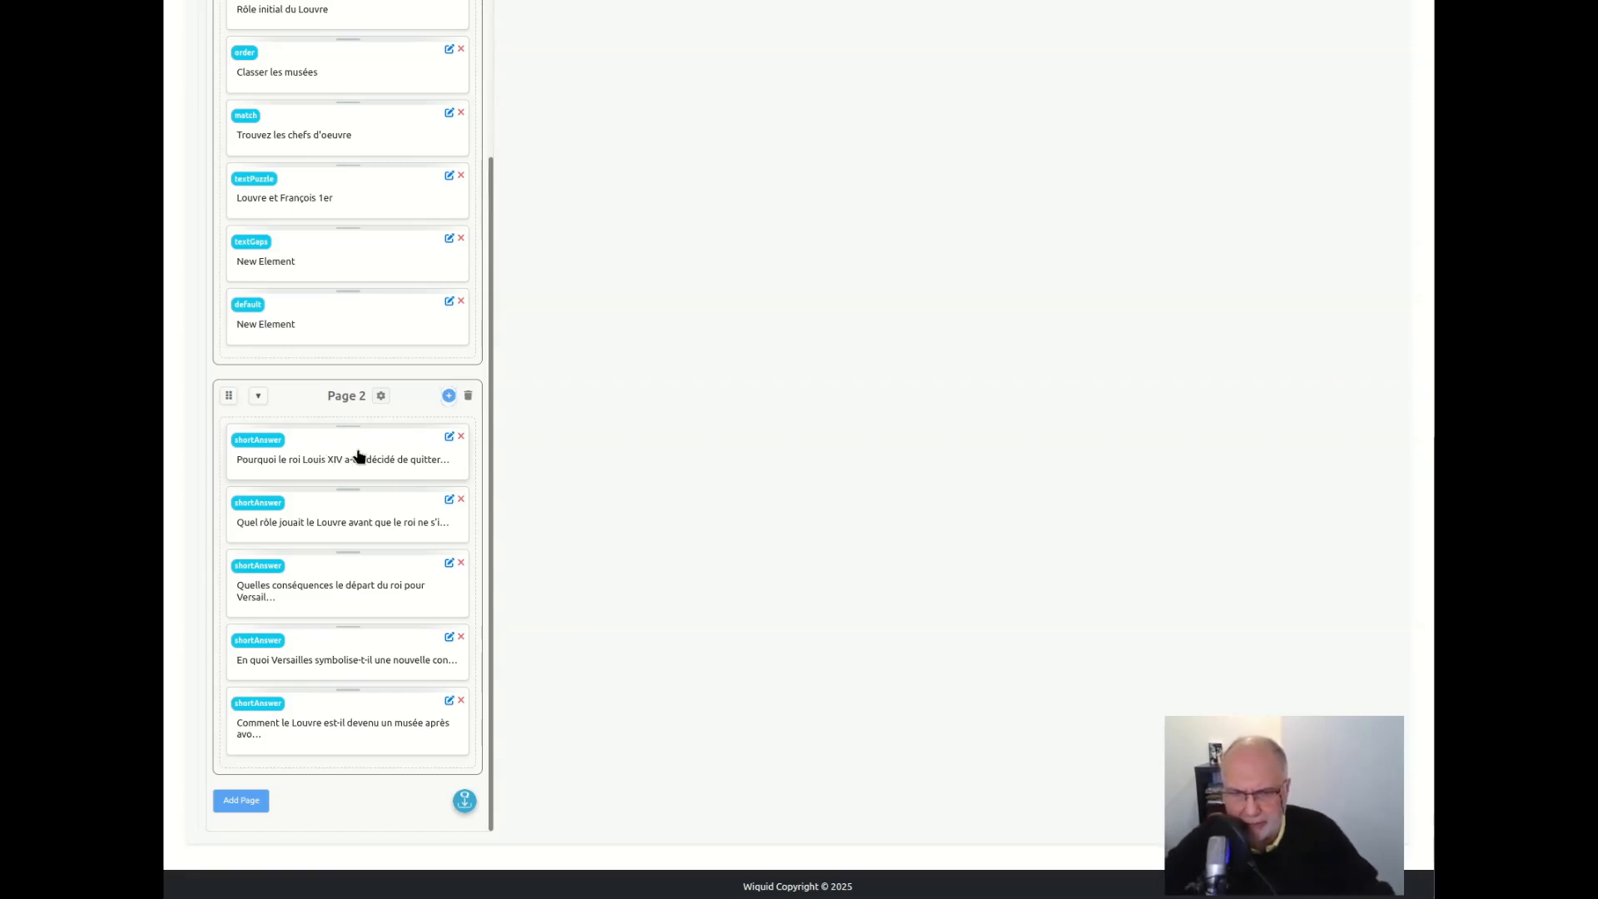
{"action": "left_click", "coordinate": [338, 456]}
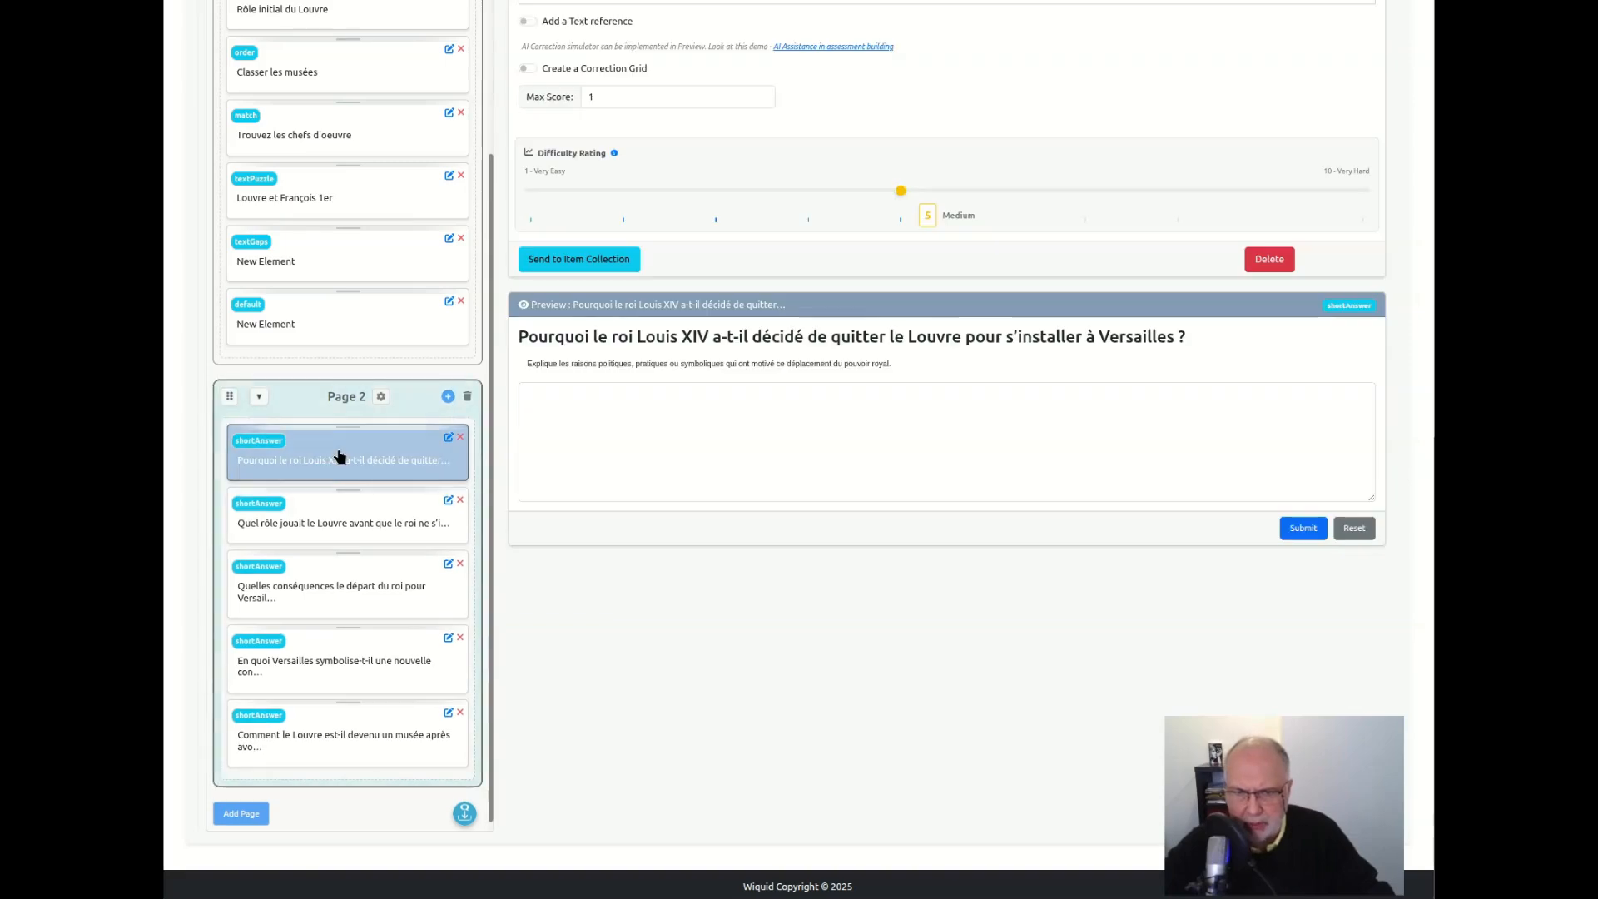
Check the Louis XIV question's editor and preview, and enable its correction grid
{"action": "scroll", "coordinate": [672, 456], "scroll_direction": "up", "scroll_amount": 2}
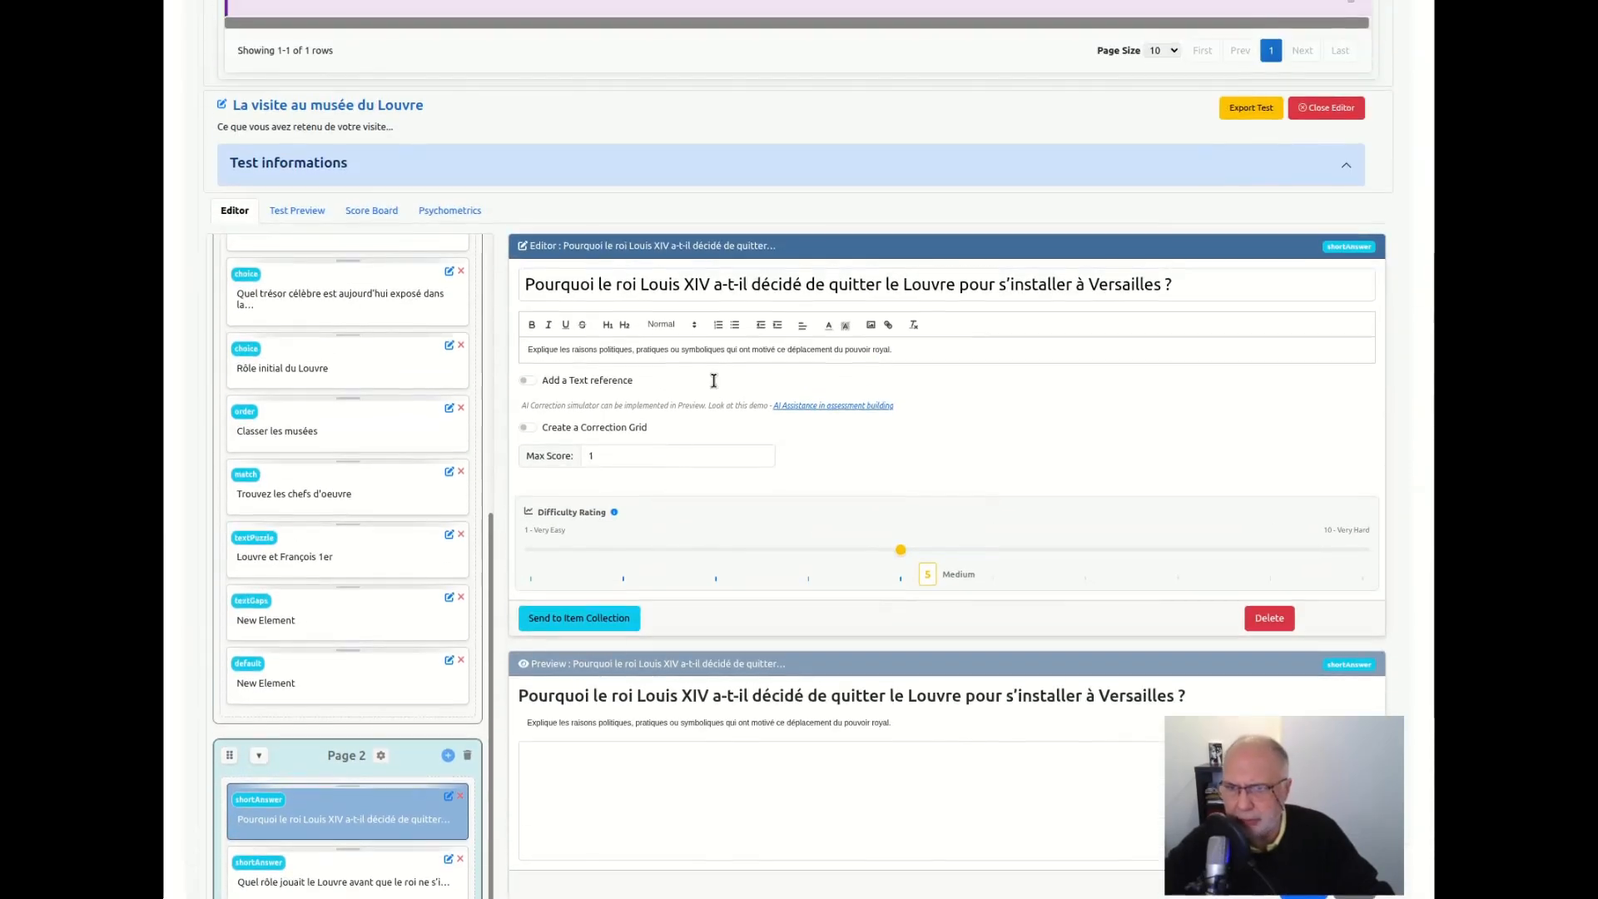
{"action": "scroll", "coordinate": [653, 658], "scroll_direction": "down", "scroll_amount": 2}
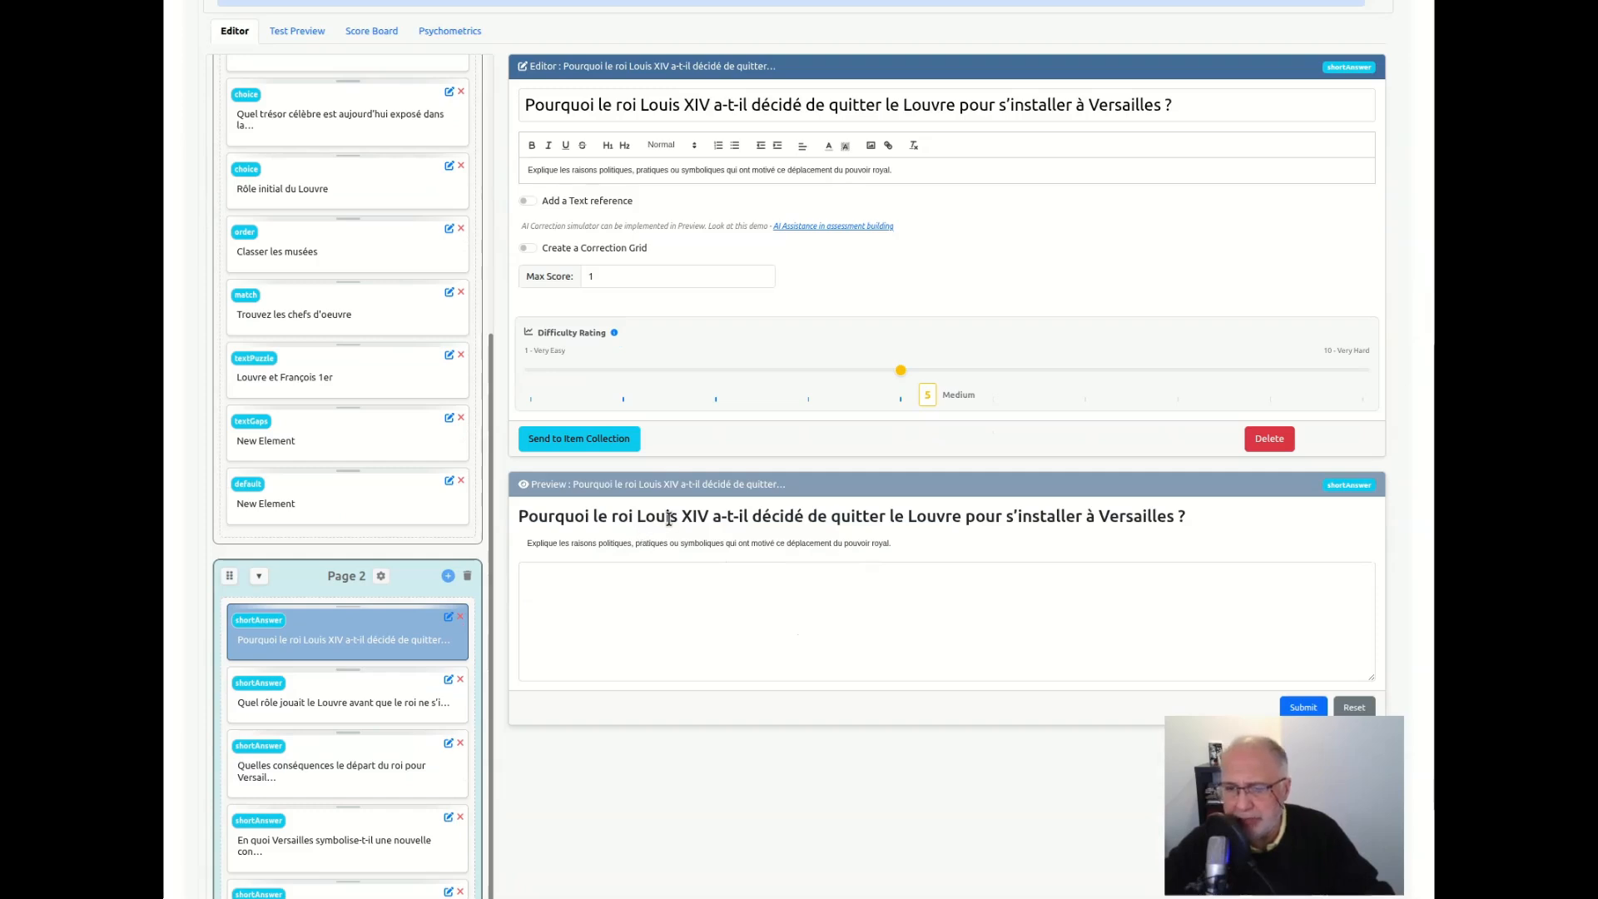
{"action": "left_click", "coordinate": [568, 595]}
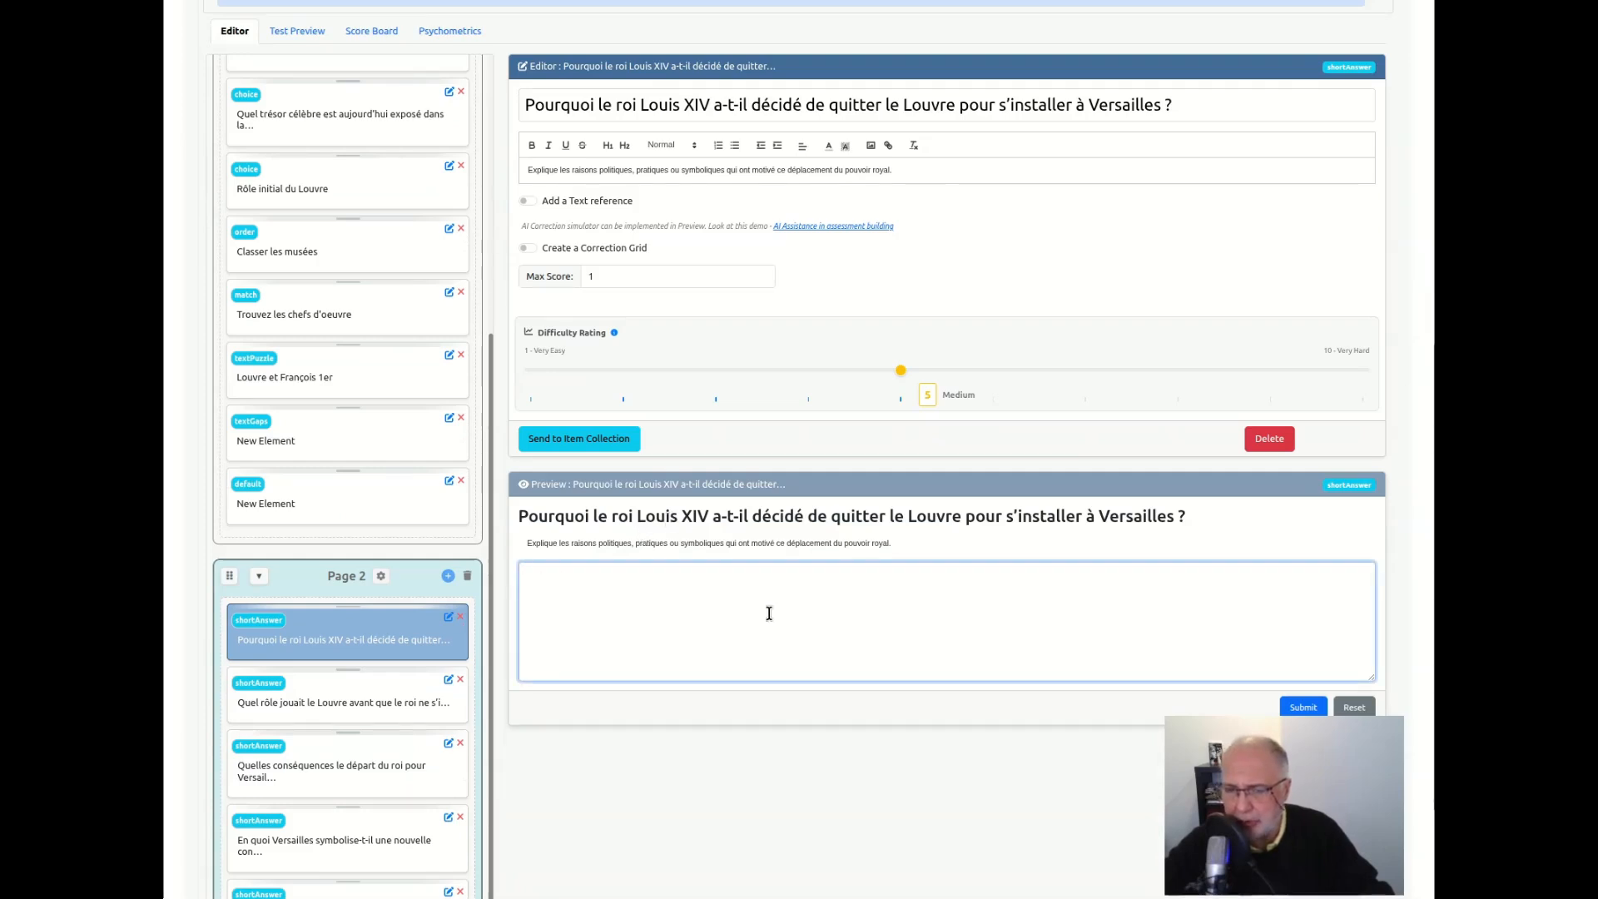
{"action": "scroll", "coordinate": [670, 514], "scroll_direction": "up", "scroll_amount": 2}
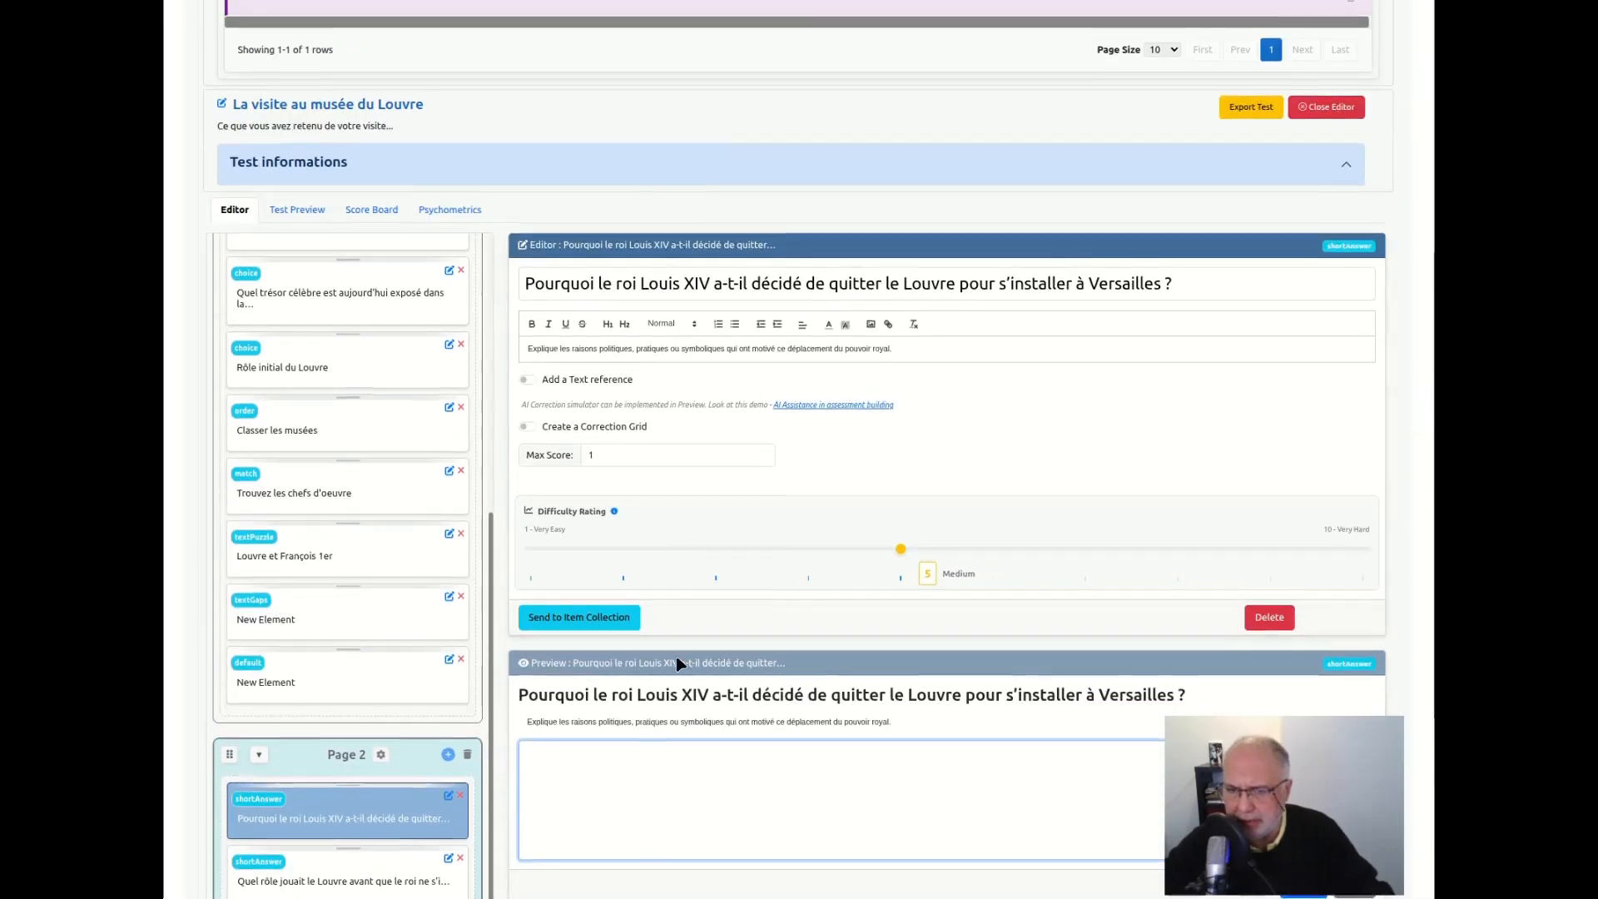
{"action": "scroll", "coordinate": [679, 661], "scroll_direction": "down", "scroll_amount": 2}
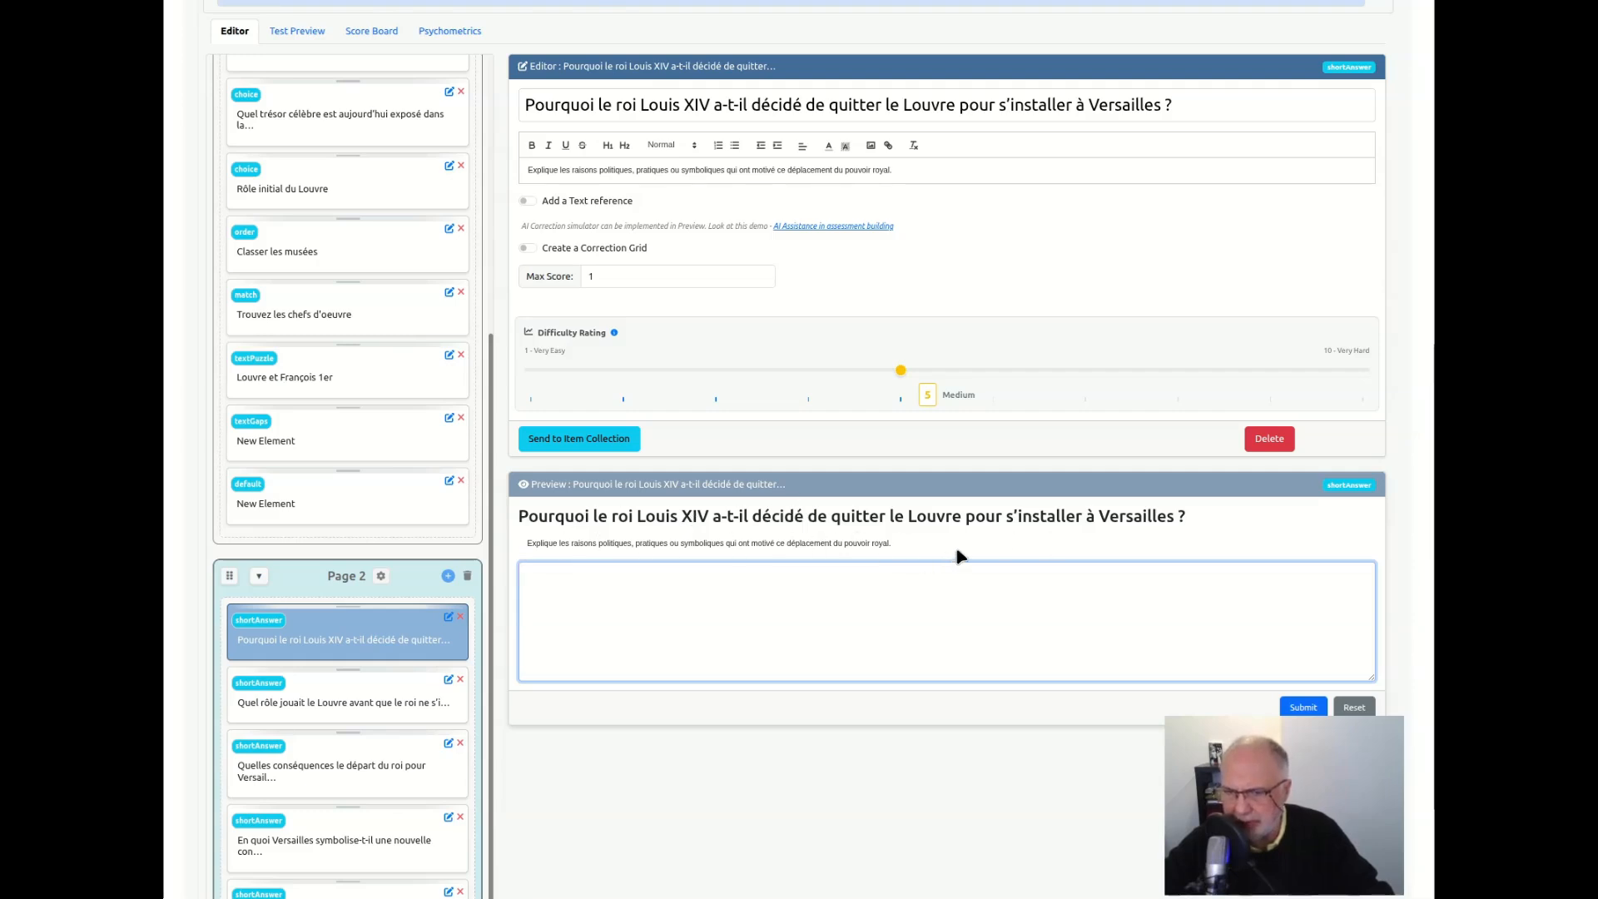
{"action": "scroll", "coordinate": [790, 486], "scroll_direction": "up", "scroll_amount": 2}
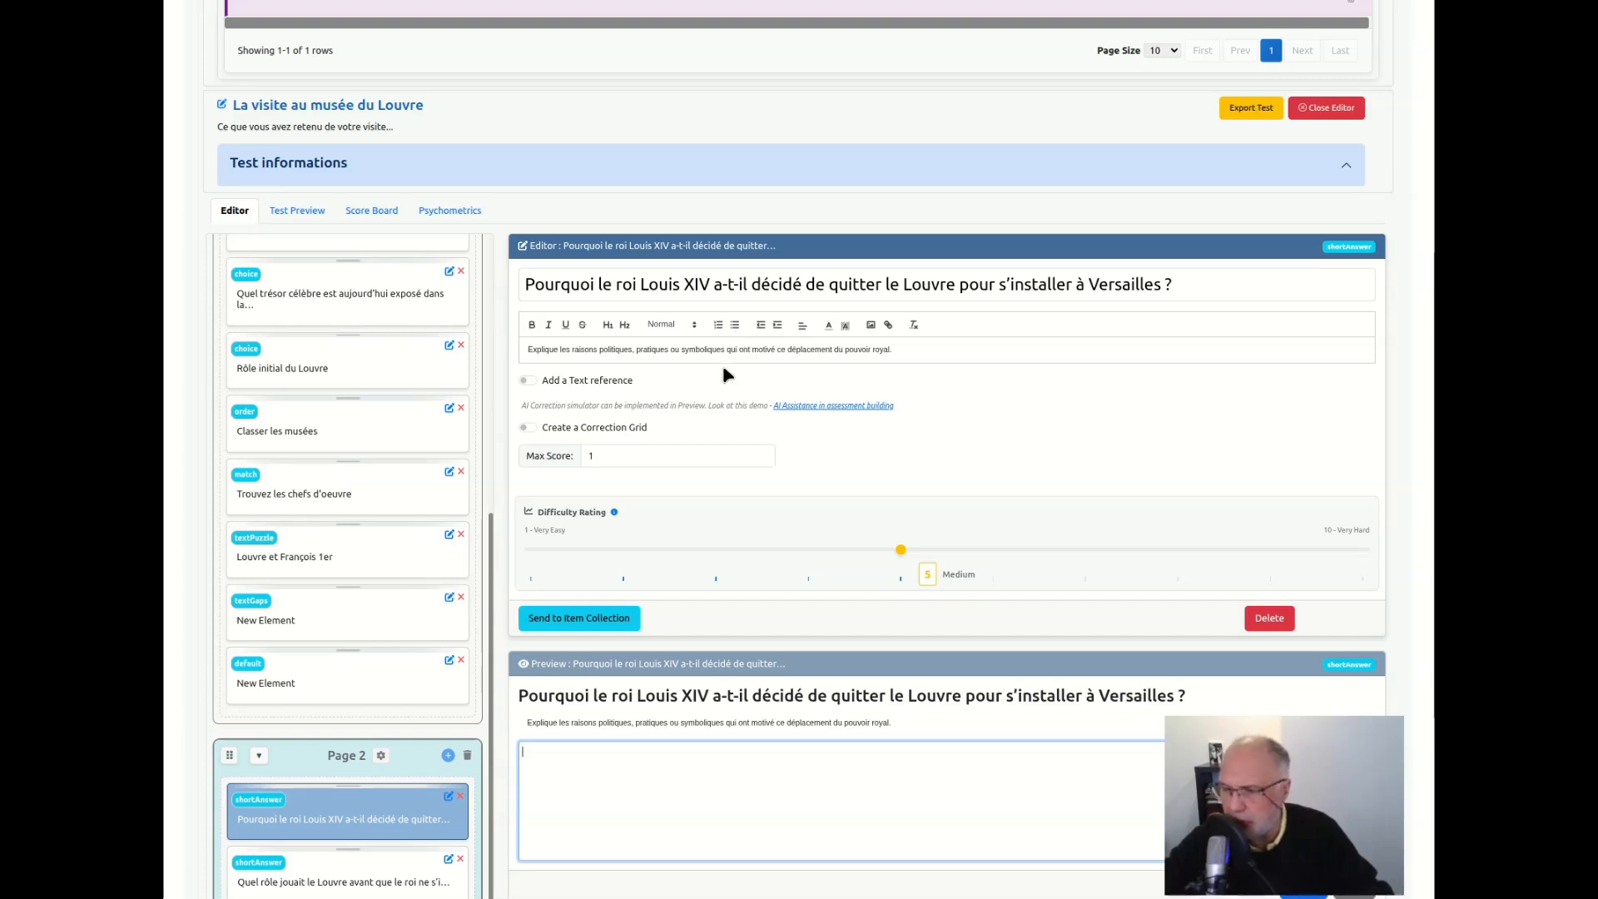
{"action": "left_click", "coordinate": [527, 428]}
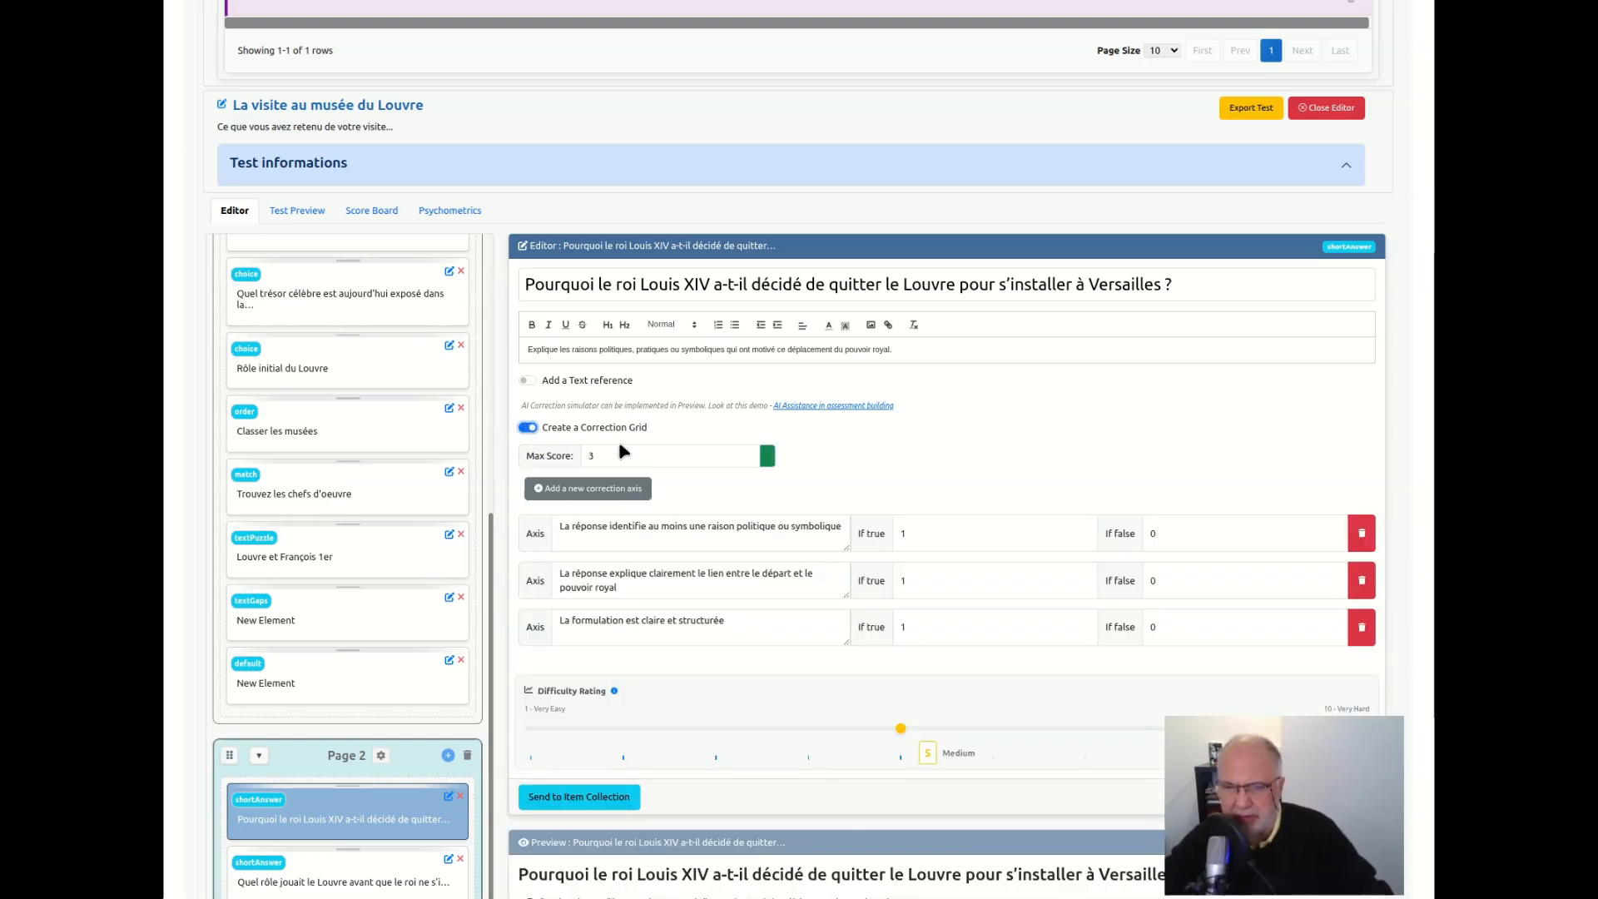
Check the Louis XIV question's correction axes and their true and false scores
{"action": "scroll", "coordinate": [608, 543], "scroll_direction": "down", "scroll_amount": 2}
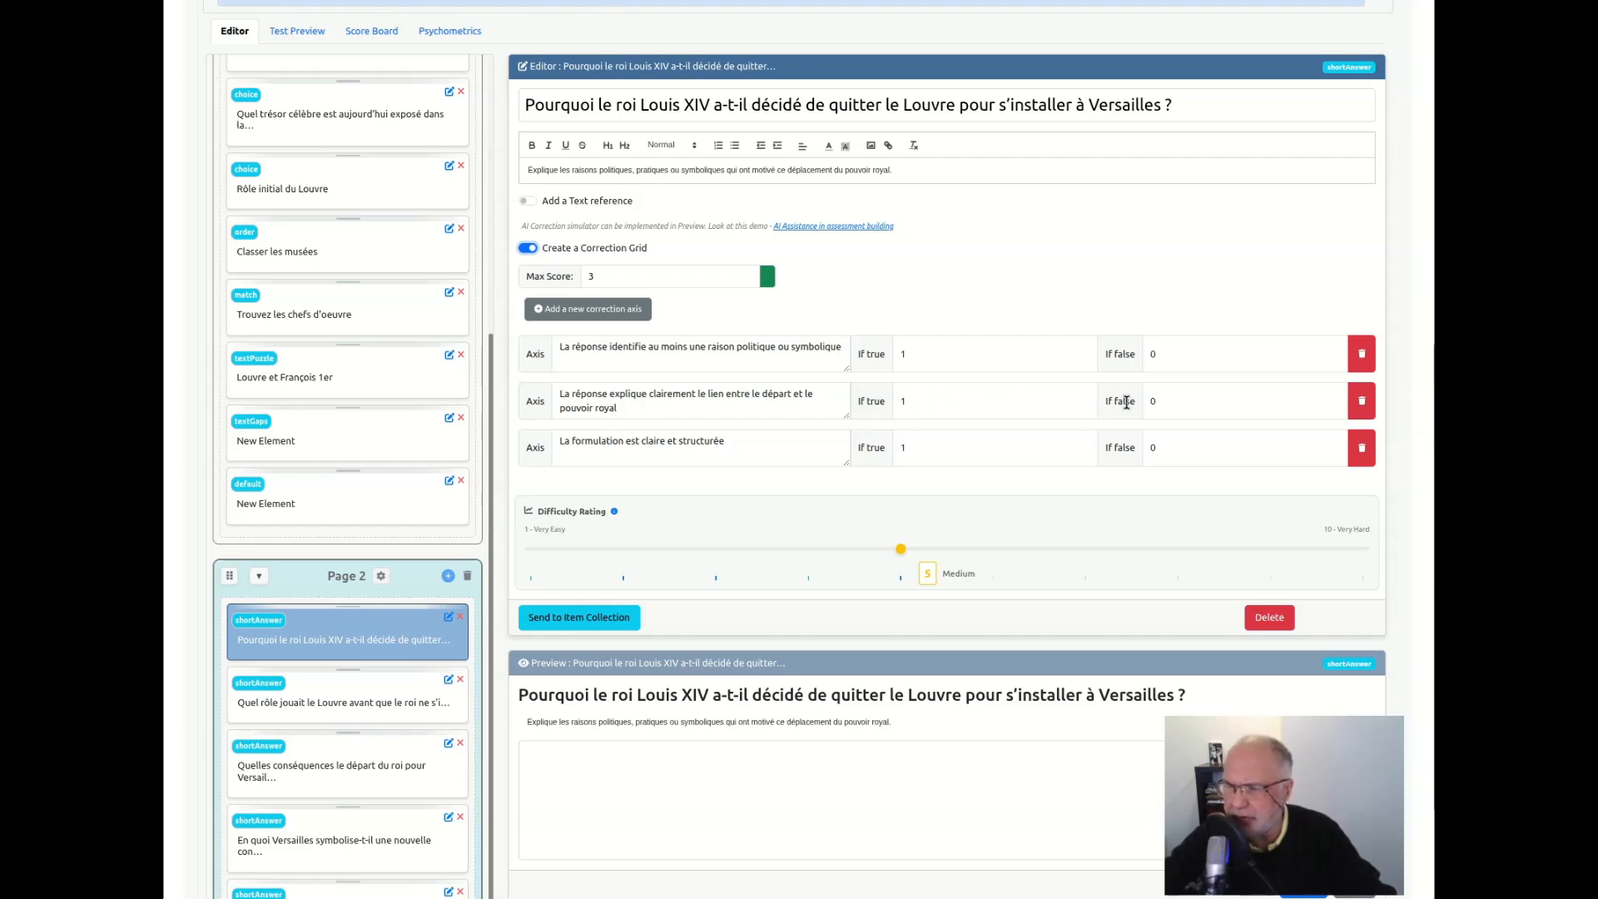
{"action": "left_click", "coordinate": [912, 406]}
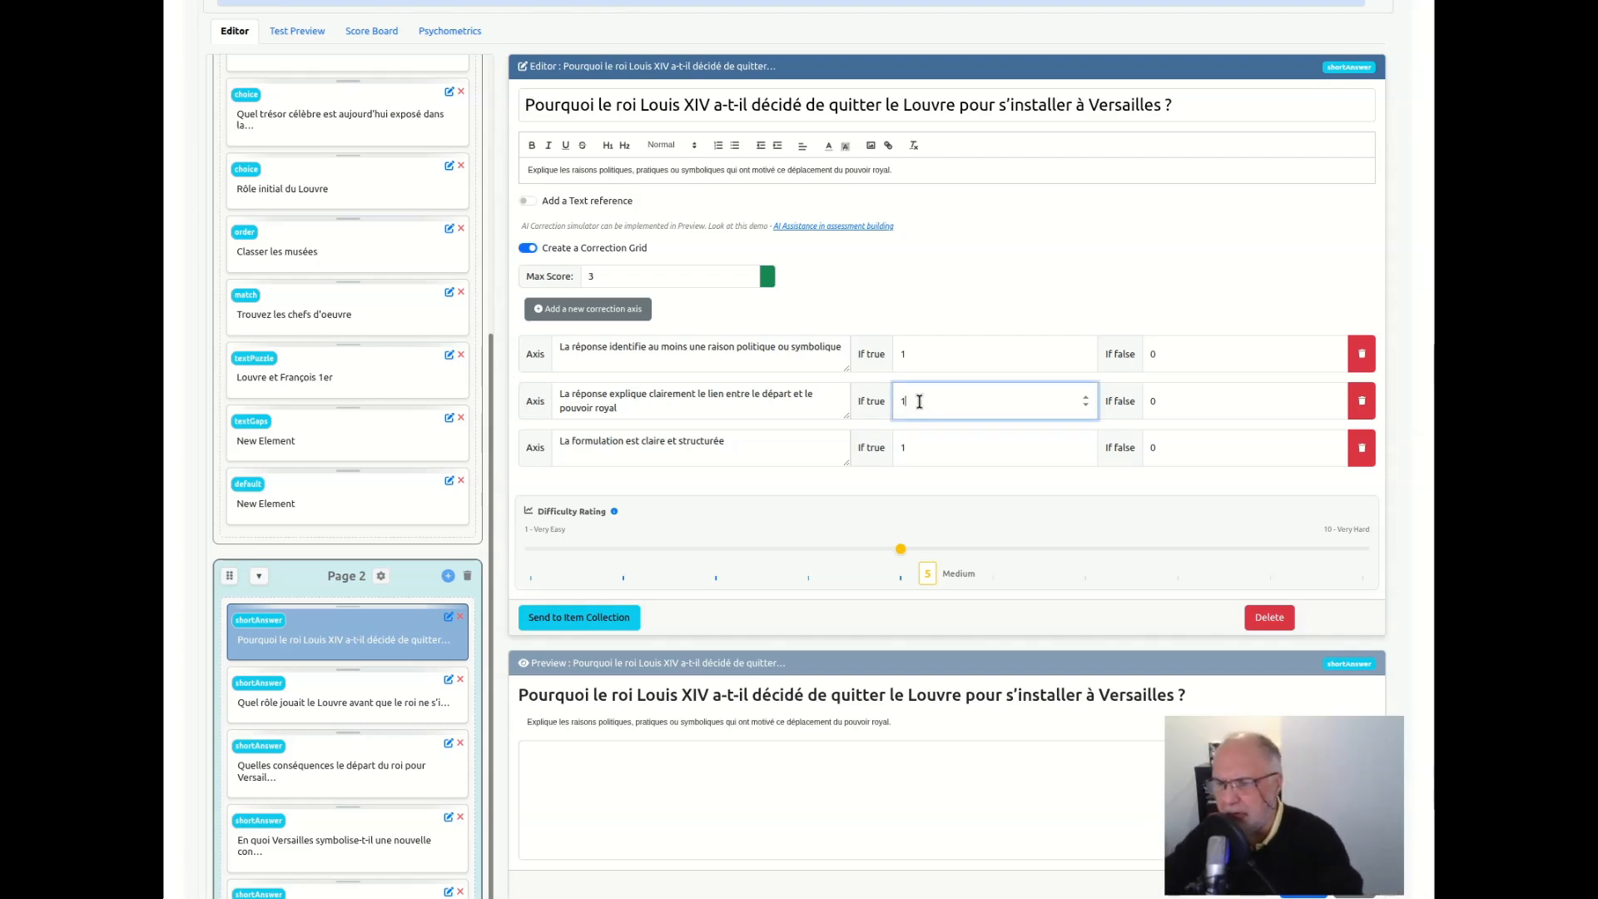
{"action": "key", "text": "BackSpace"}
{"action": "key", "text": "BackSpace"}
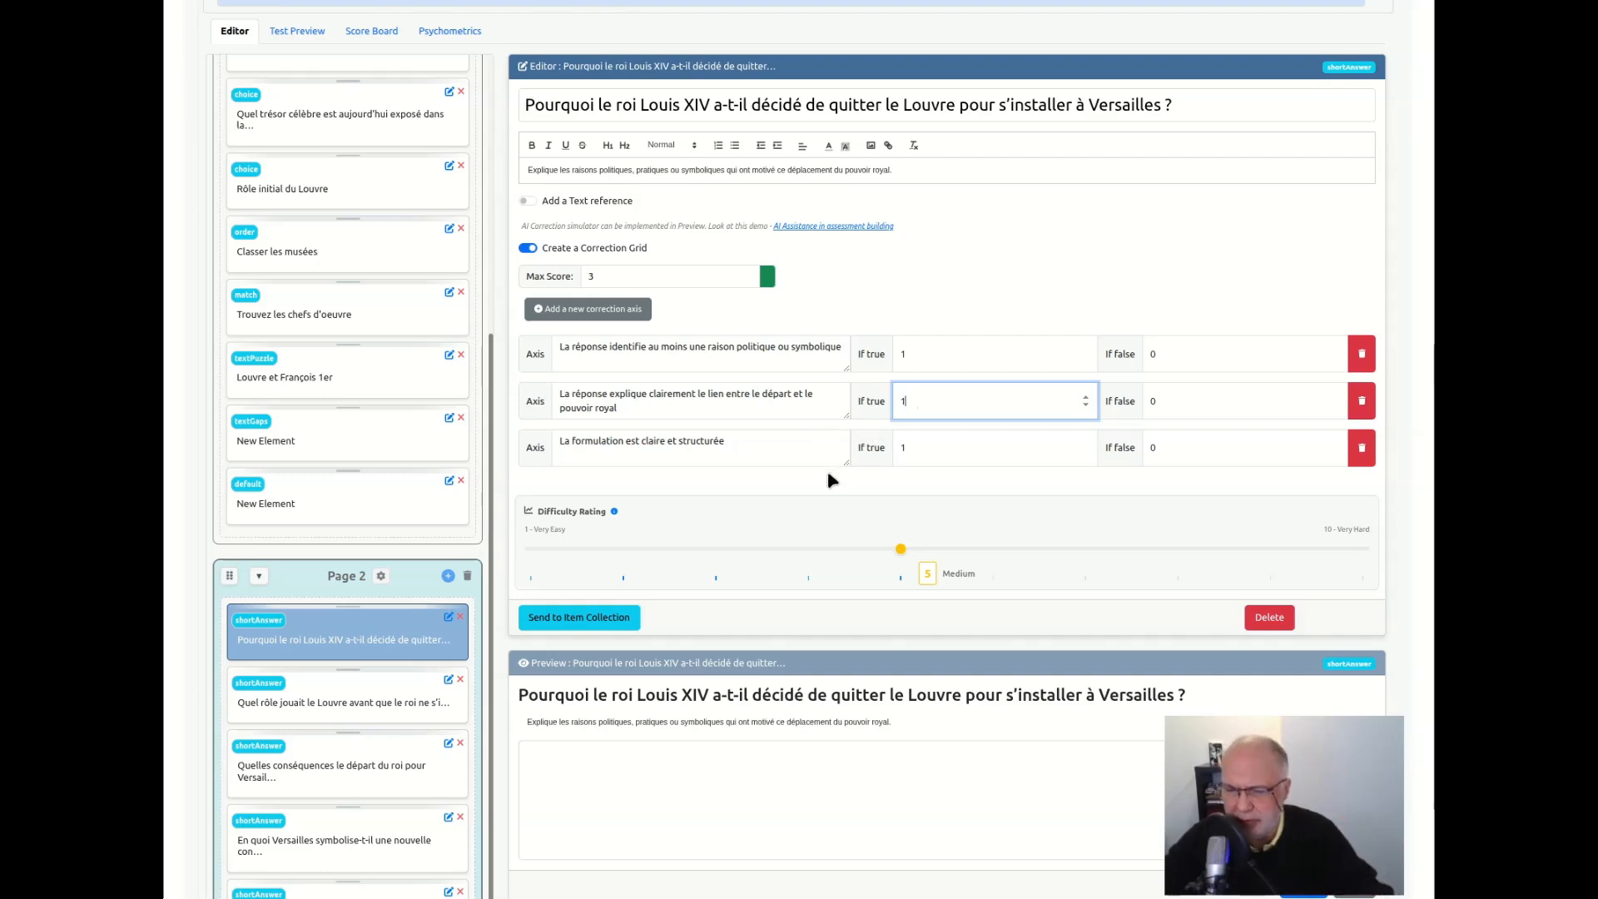
{"action": "left_click", "coordinate": [804, 478]}
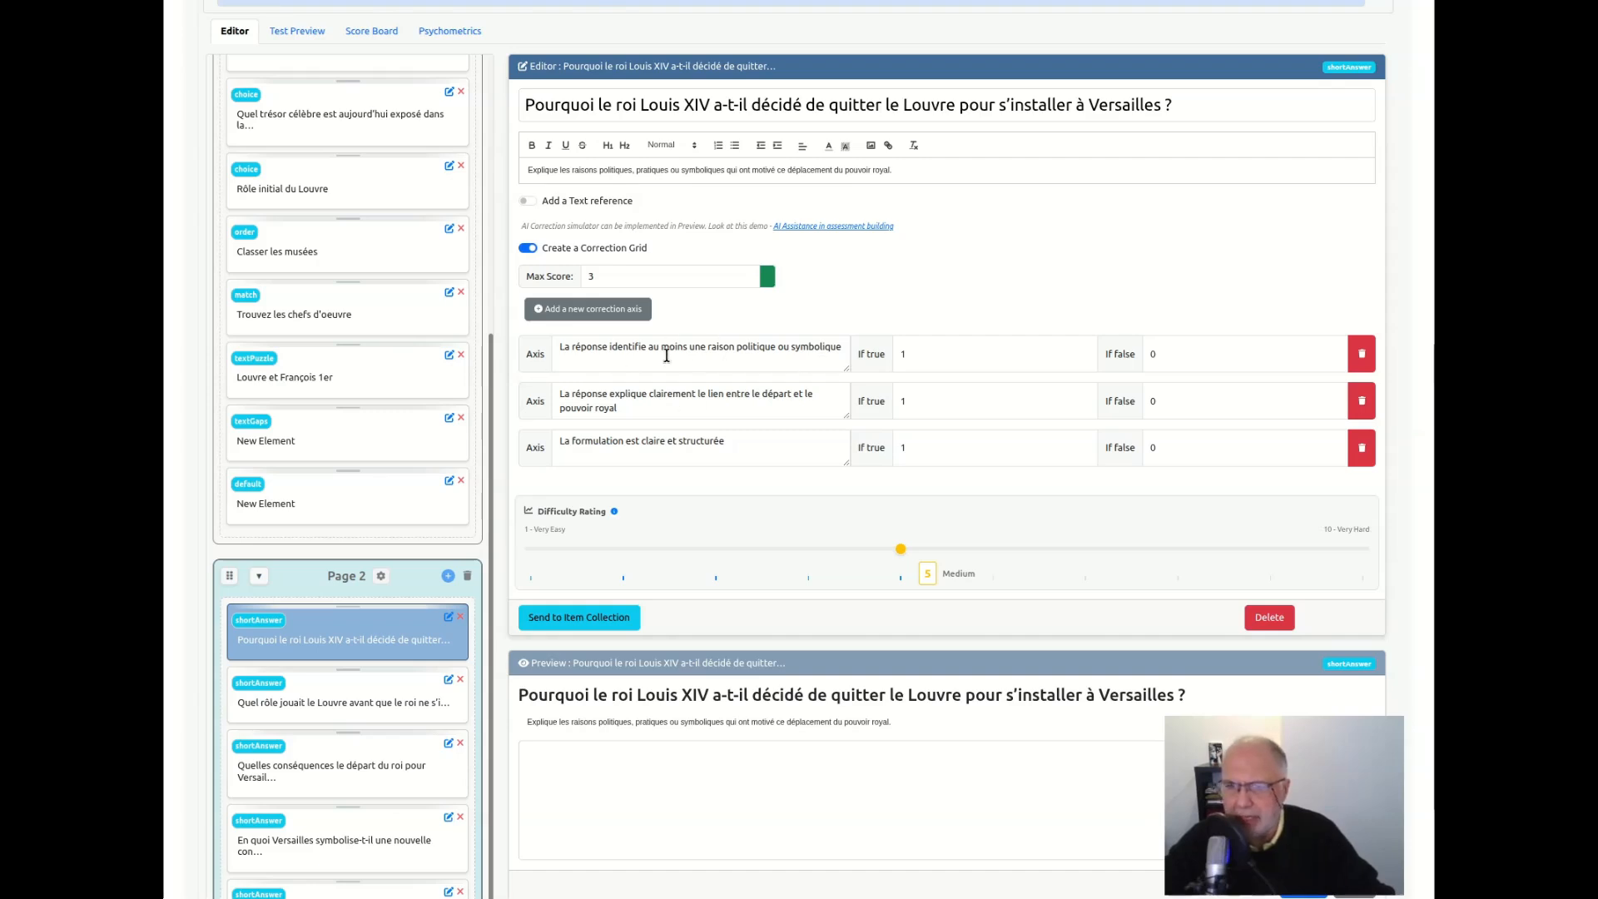
{"action": "left_click", "coordinate": [736, 350]}
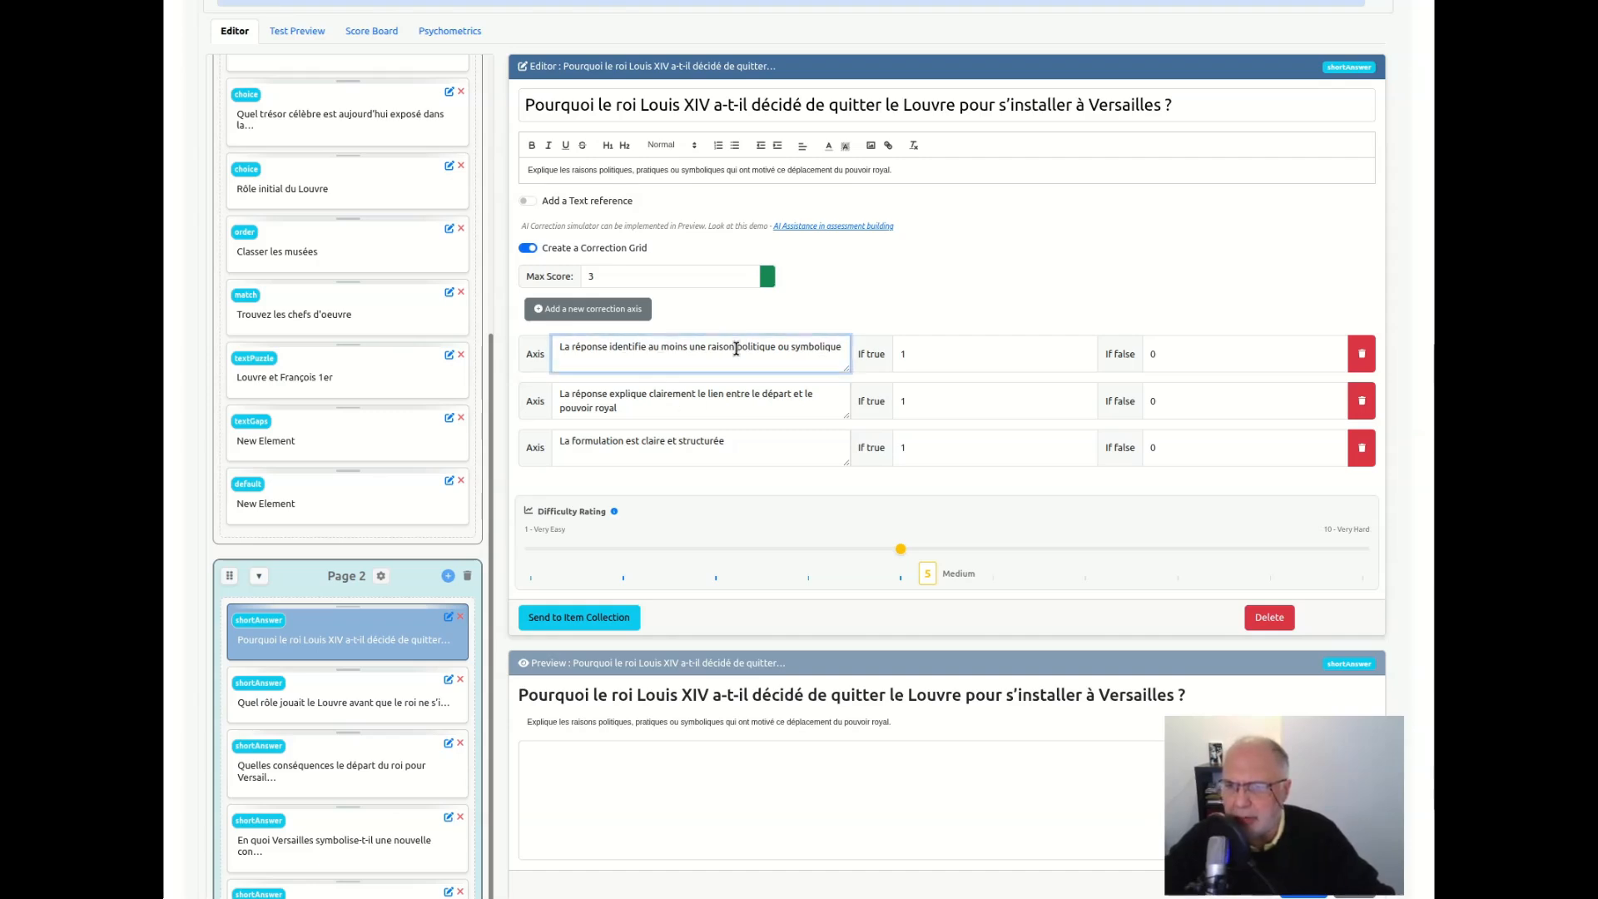
Add three blank correction axes to the Louis XIV question's grid and delete them again
{"action": "left_click", "coordinate": [605, 311]}
{"action": "left_click", "coordinate": [605, 311]}
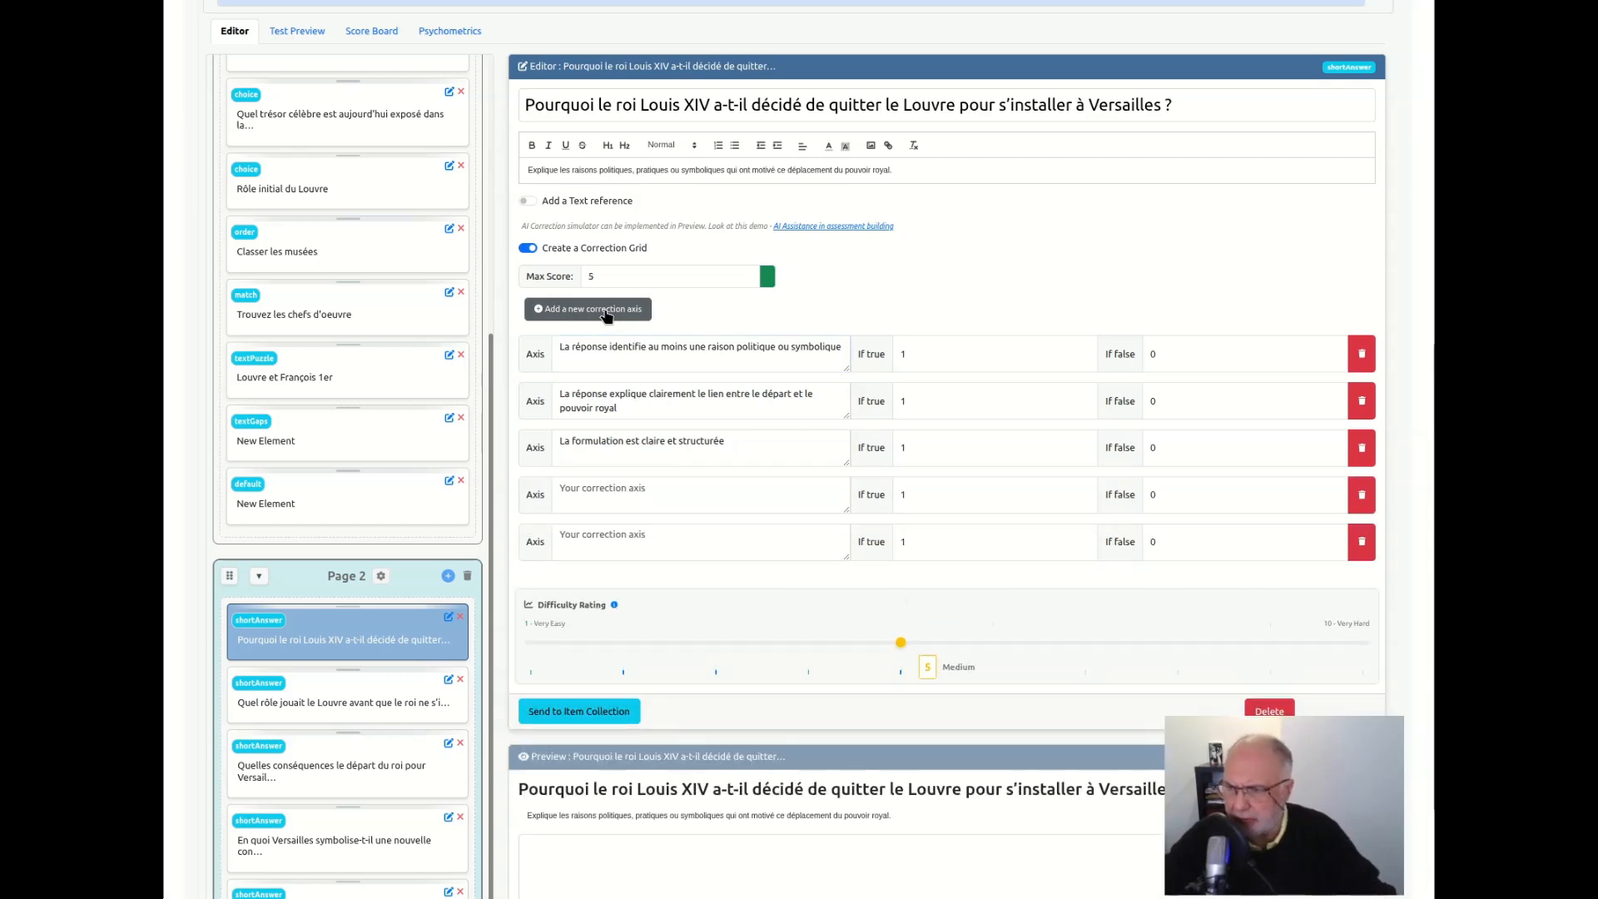
{"action": "left_click", "coordinate": [605, 313]}
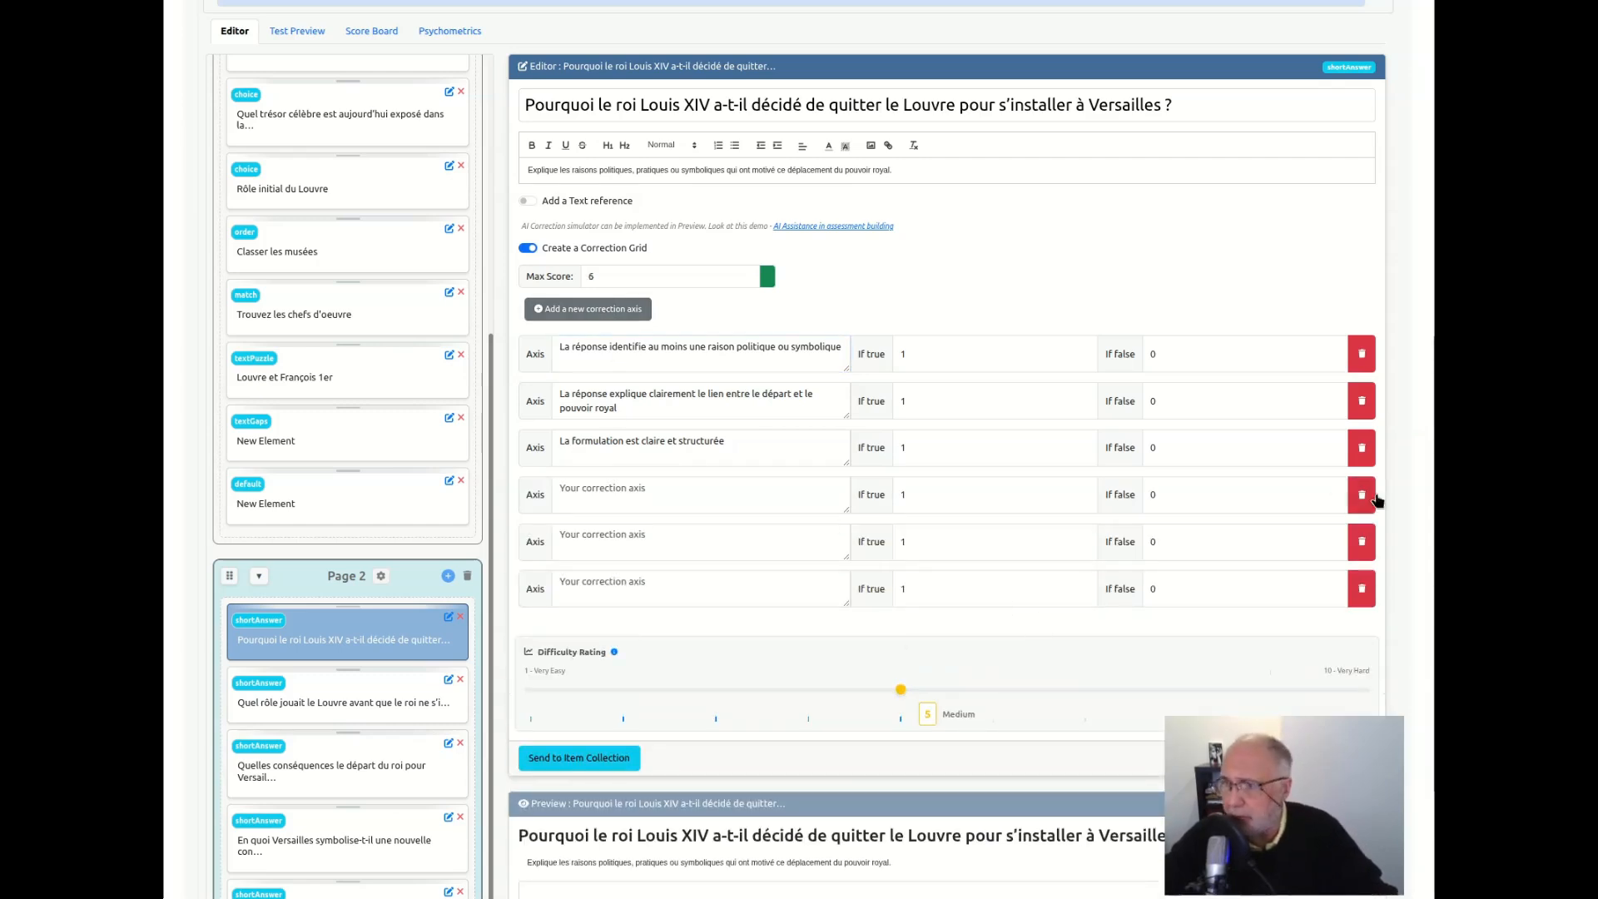
{"action": "left_click", "coordinate": [1362, 496]}
{"action": "left_click", "coordinate": [1363, 496]}
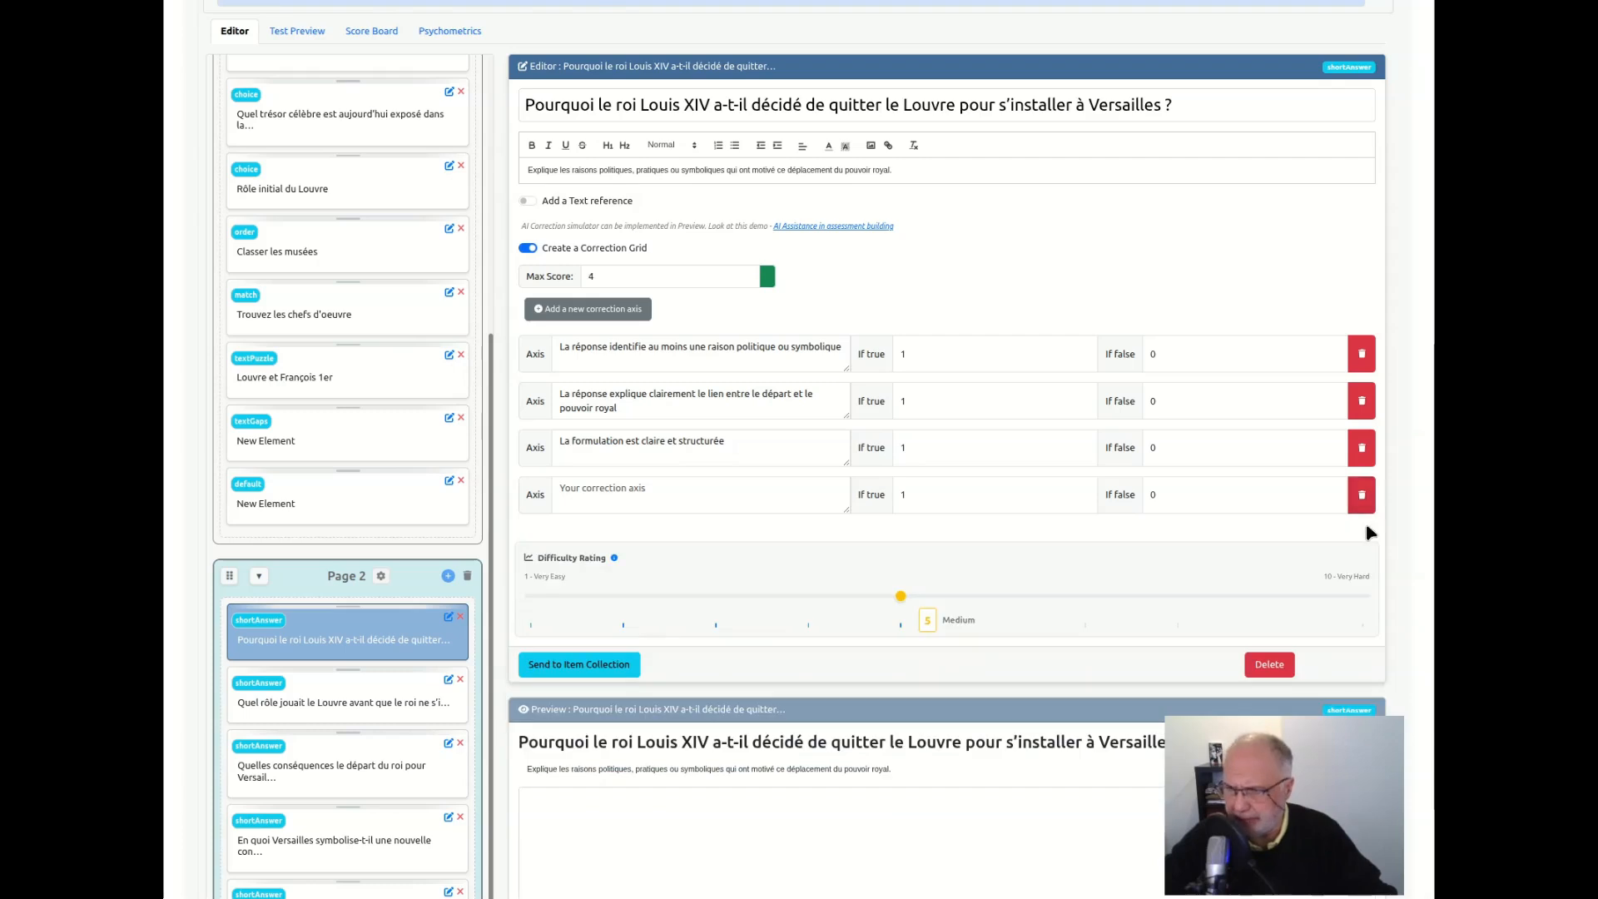
{"action": "left_click", "coordinate": [1362, 495]}
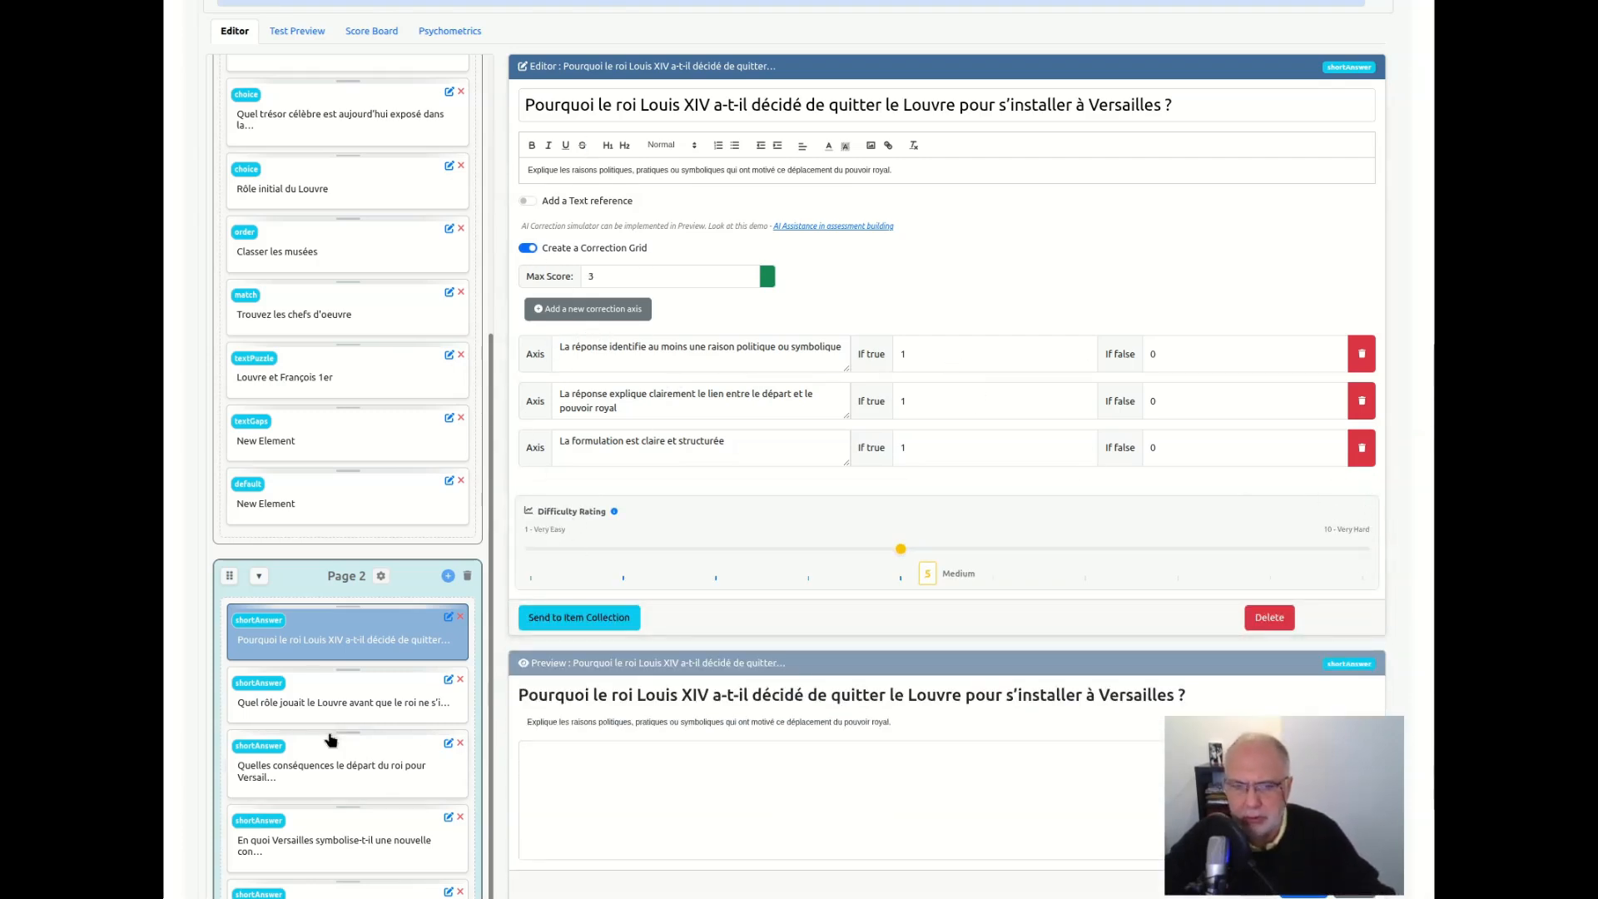
Enable the correction grid for the Page 2 questions on the Louvre's role before Versailles and the consequences of the king's departure
{"action": "left_click", "coordinate": [328, 704]}
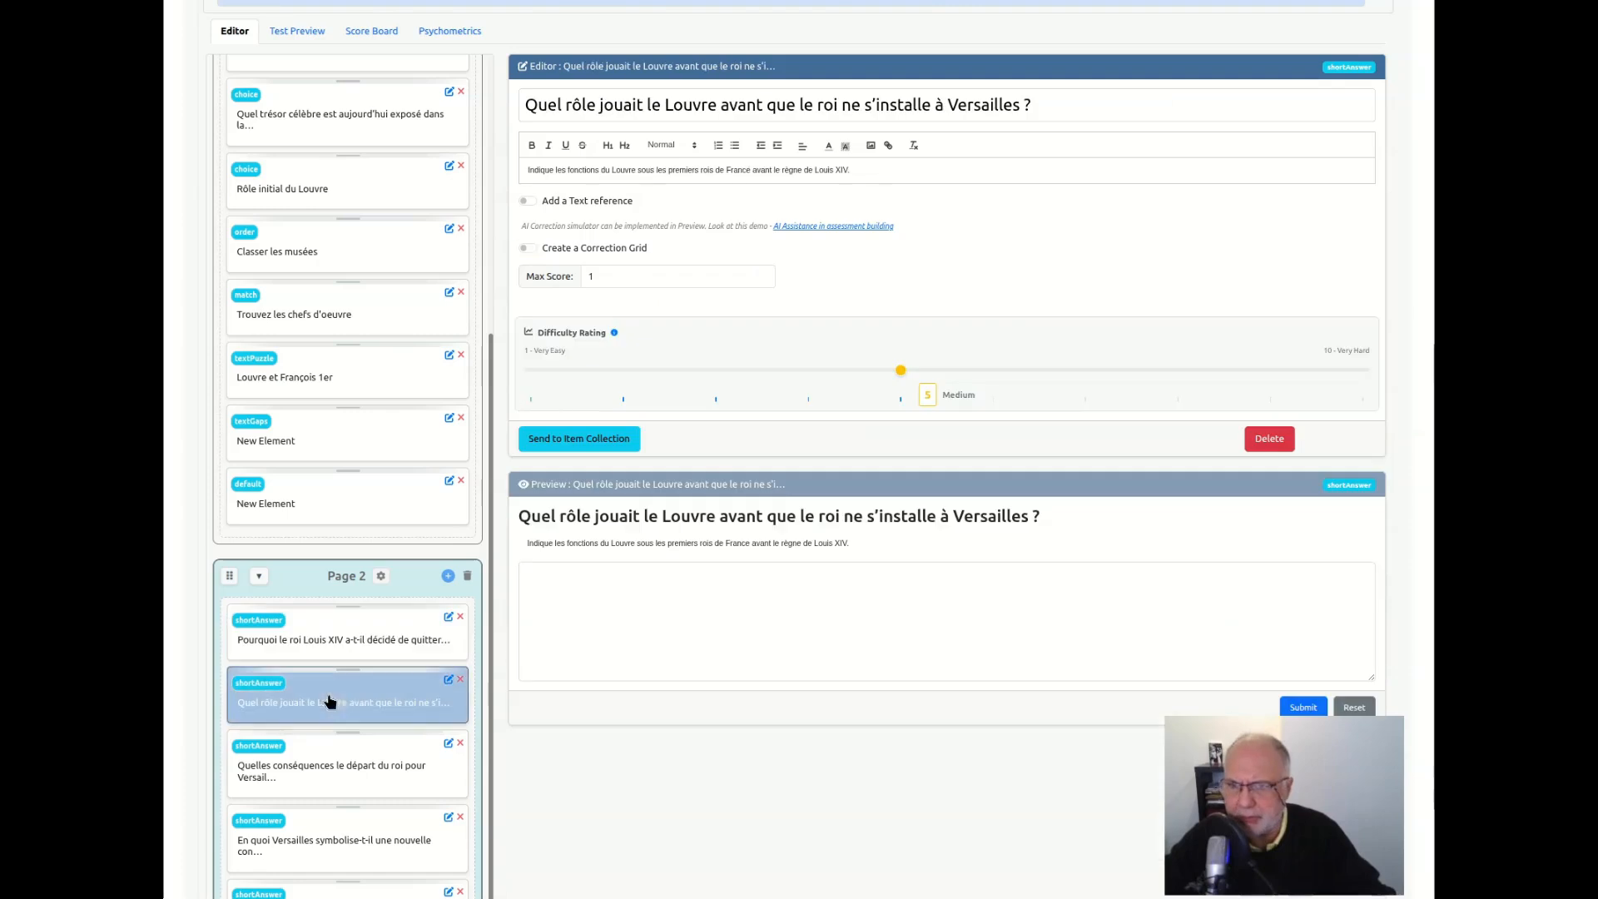
{"action": "left_click", "coordinate": [527, 247]}
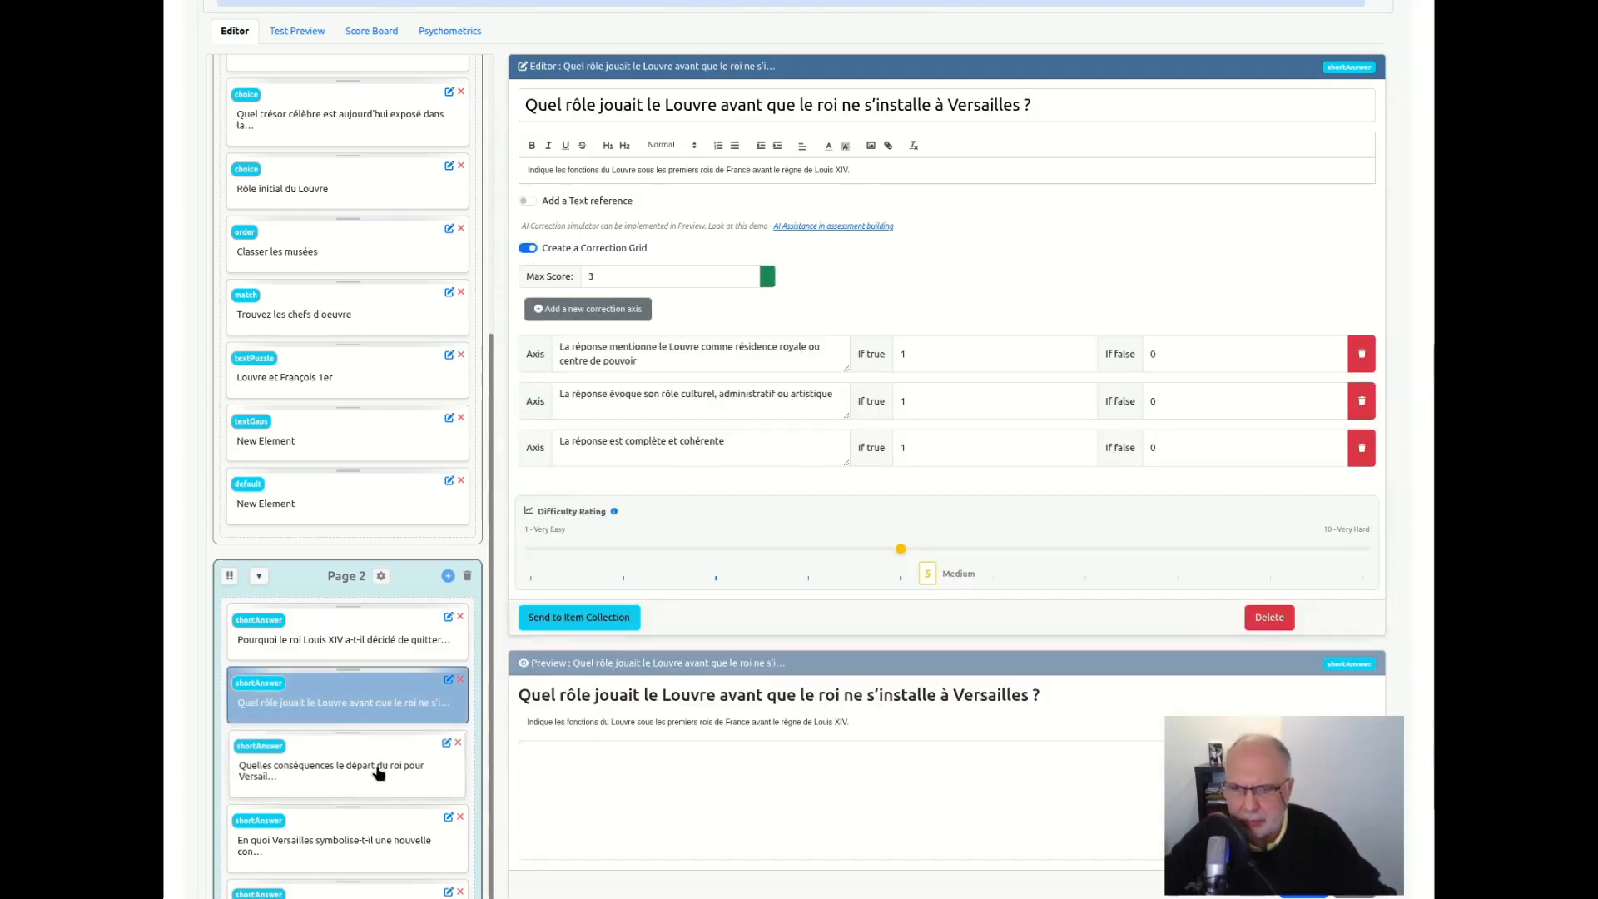
{"action": "left_click", "coordinate": [375, 772]}
{"action": "left_click", "coordinate": [527, 247]}
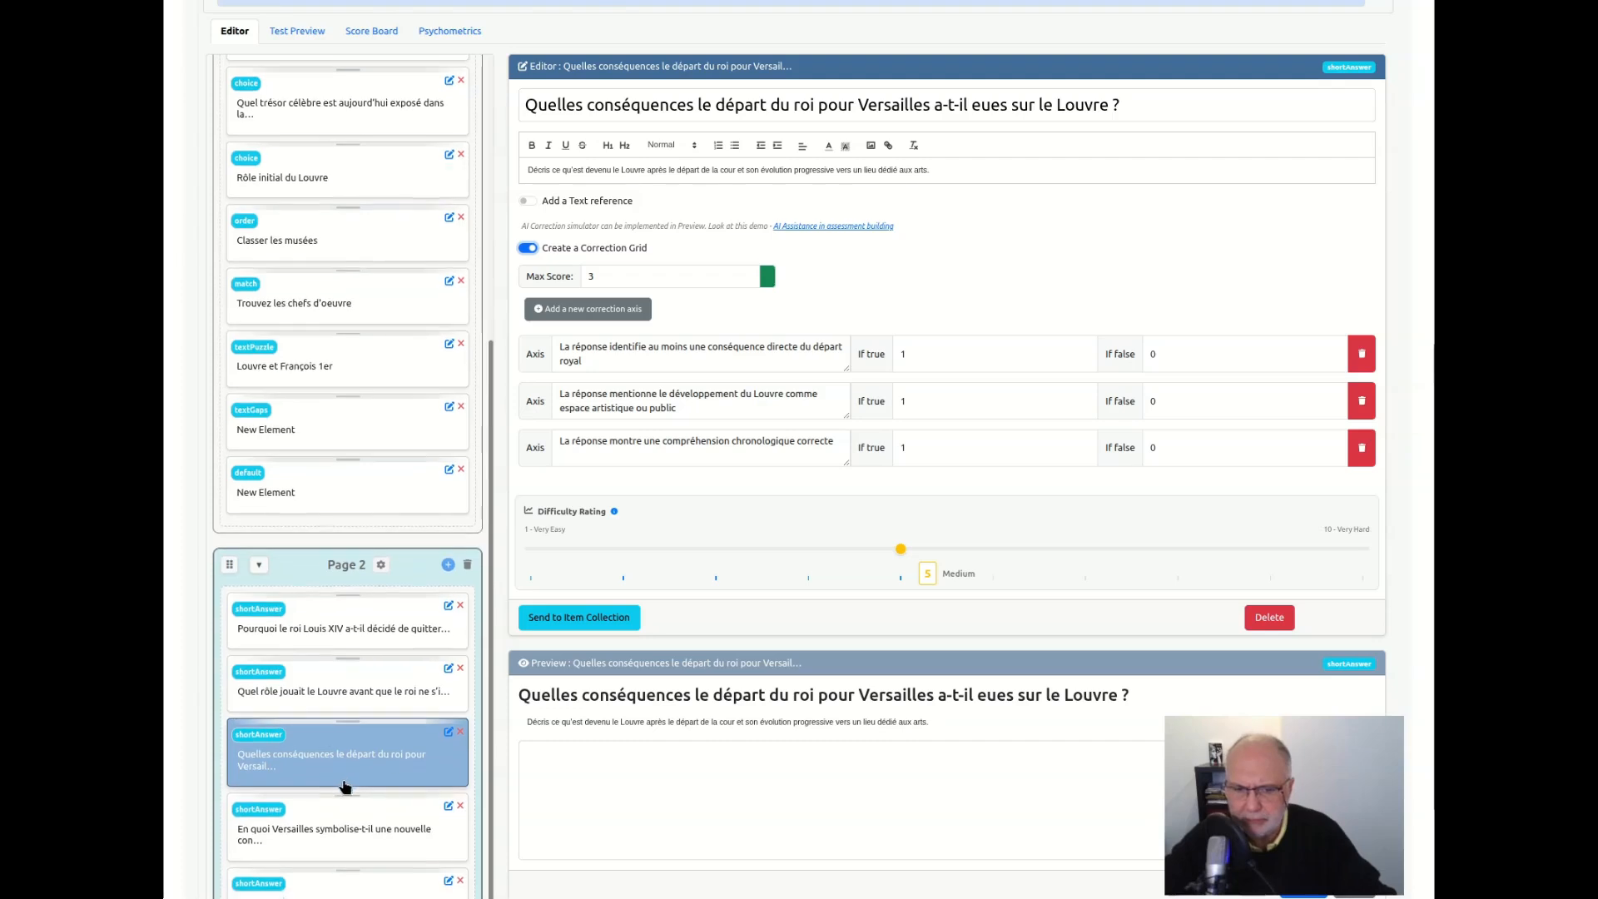
Enable the correction grid for the last two Page 2 questions, on Versailles as a symbol of royal power and the Louvre becoming a museum
{"action": "left_click", "coordinate": [332, 824]}
{"action": "left_click", "coordinate": [528, 248]}
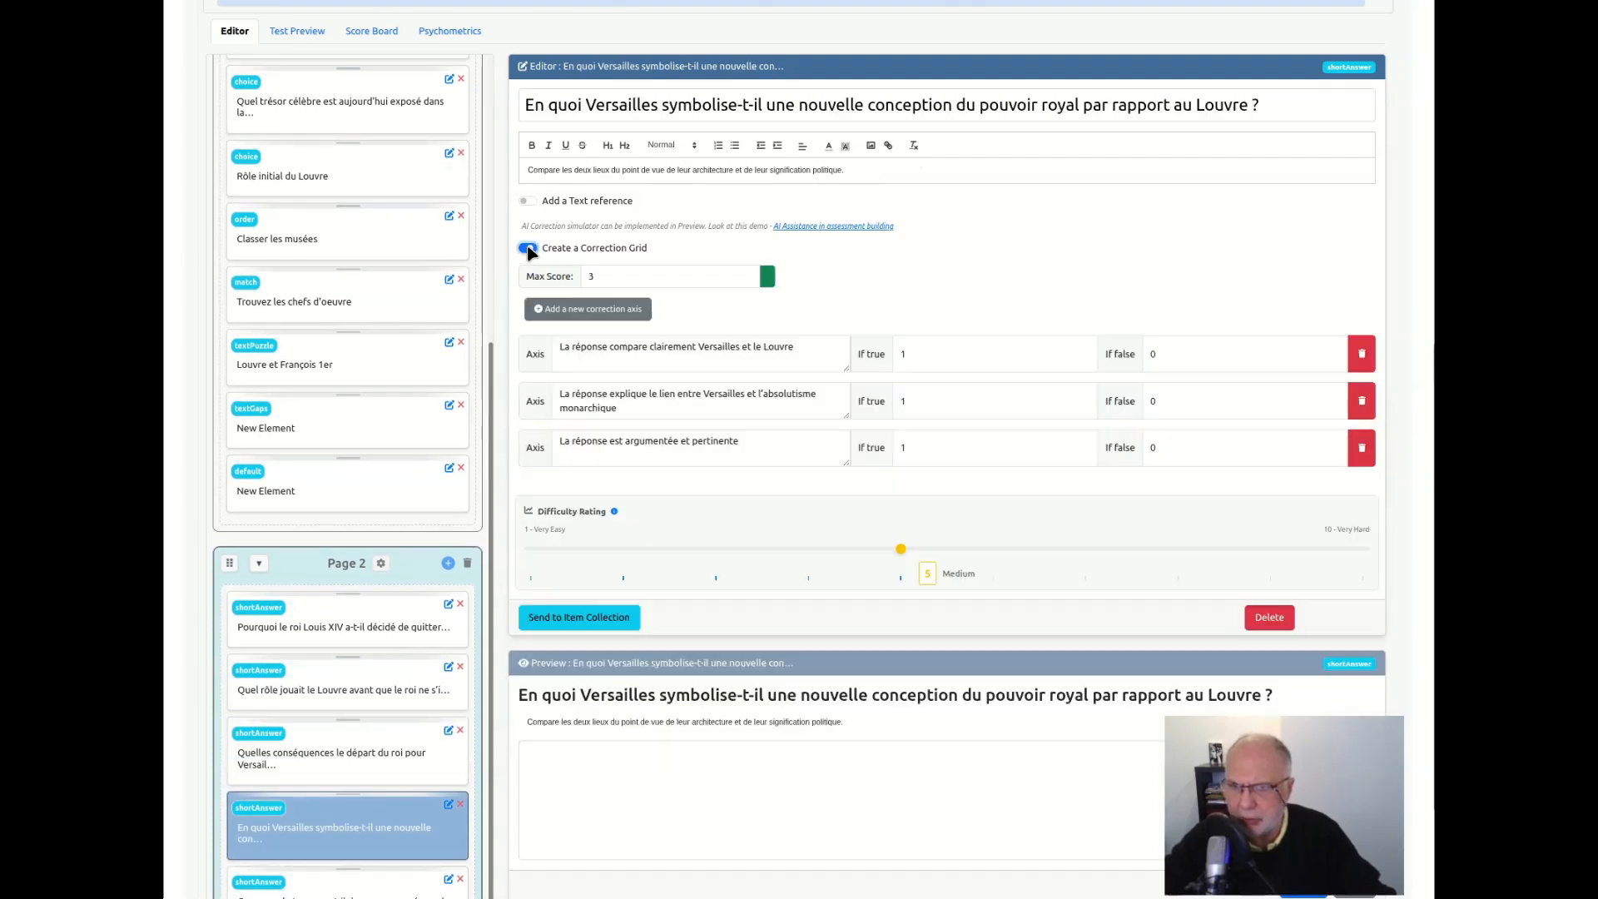
{"action": "scroll", "coordinate": [317, 714], "scroll_direction": "down", "scroll_amount": 3}
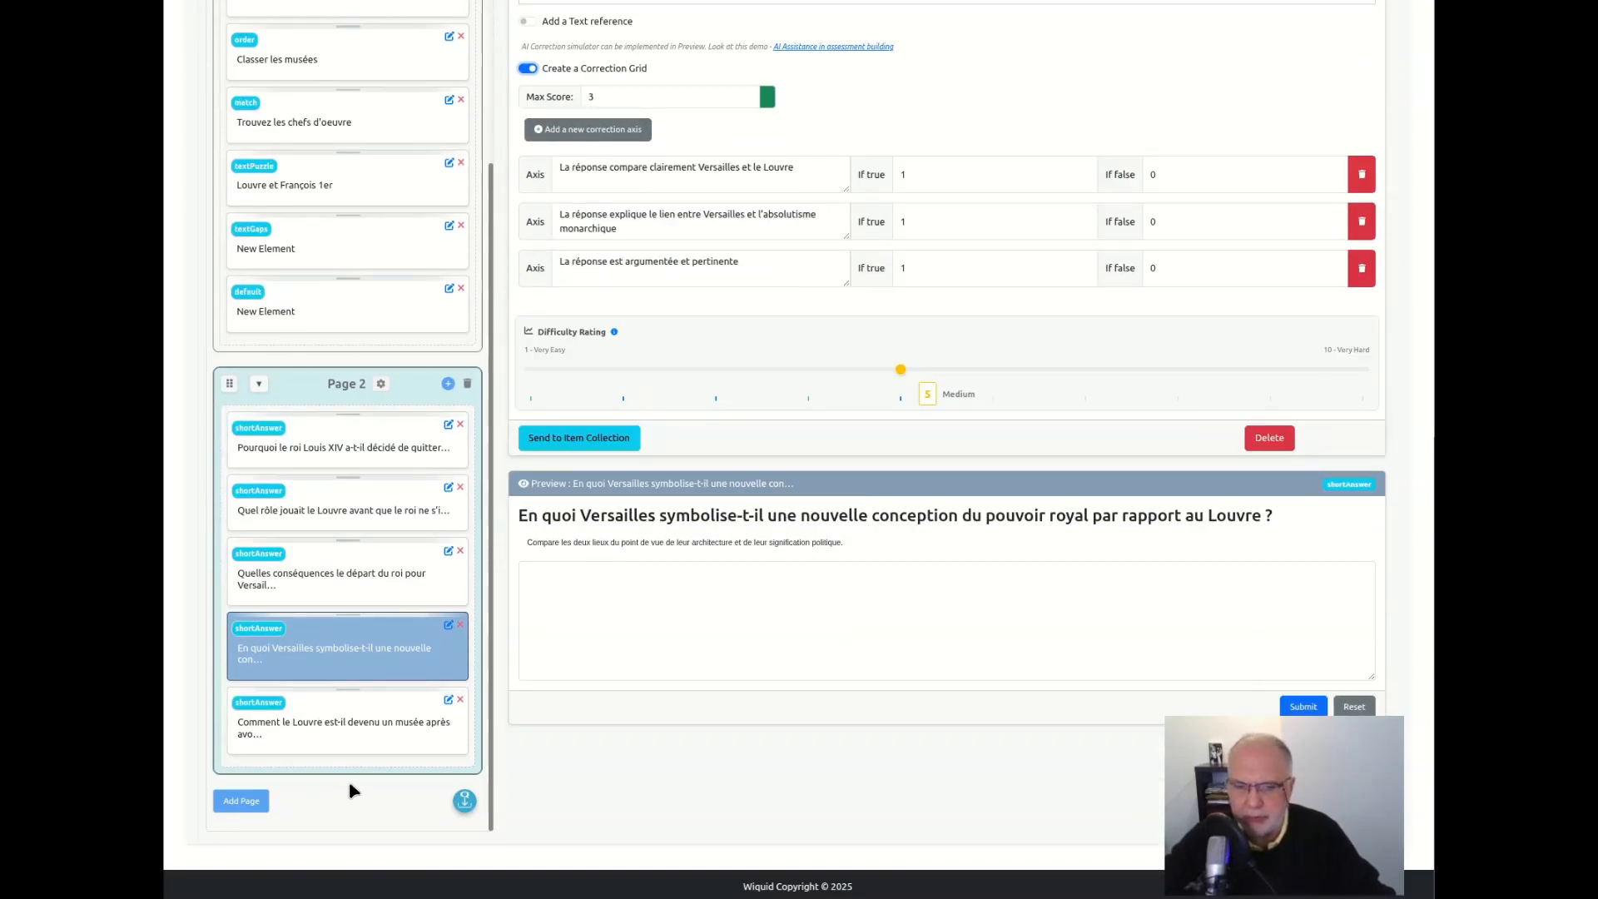
{"action": "left_click", "coordinate": [353, 724]}
{"action": "scroll", "coordinate": [586, 223], "scroll_direction": "up", "scroll_amount": 3}
{"action": "left_click", "coordinate": [526, 249]}
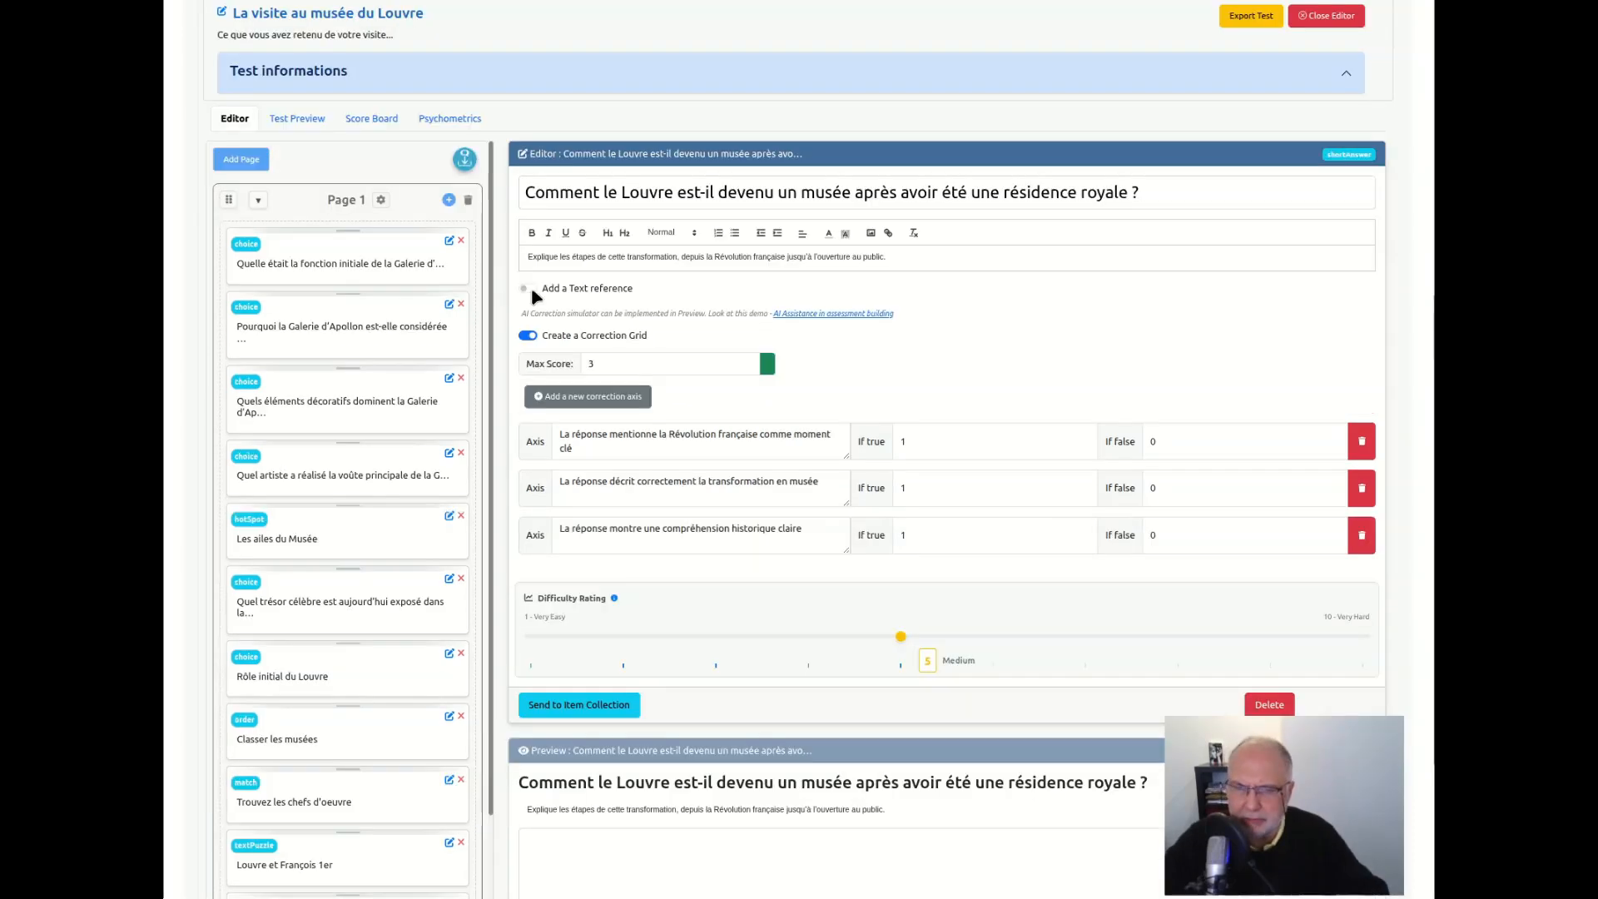
Enable a text reference for the question on how the Louvre became a museum, and look over its editor and preview
{"action": "left_click", "coordinate": [528, 289]}
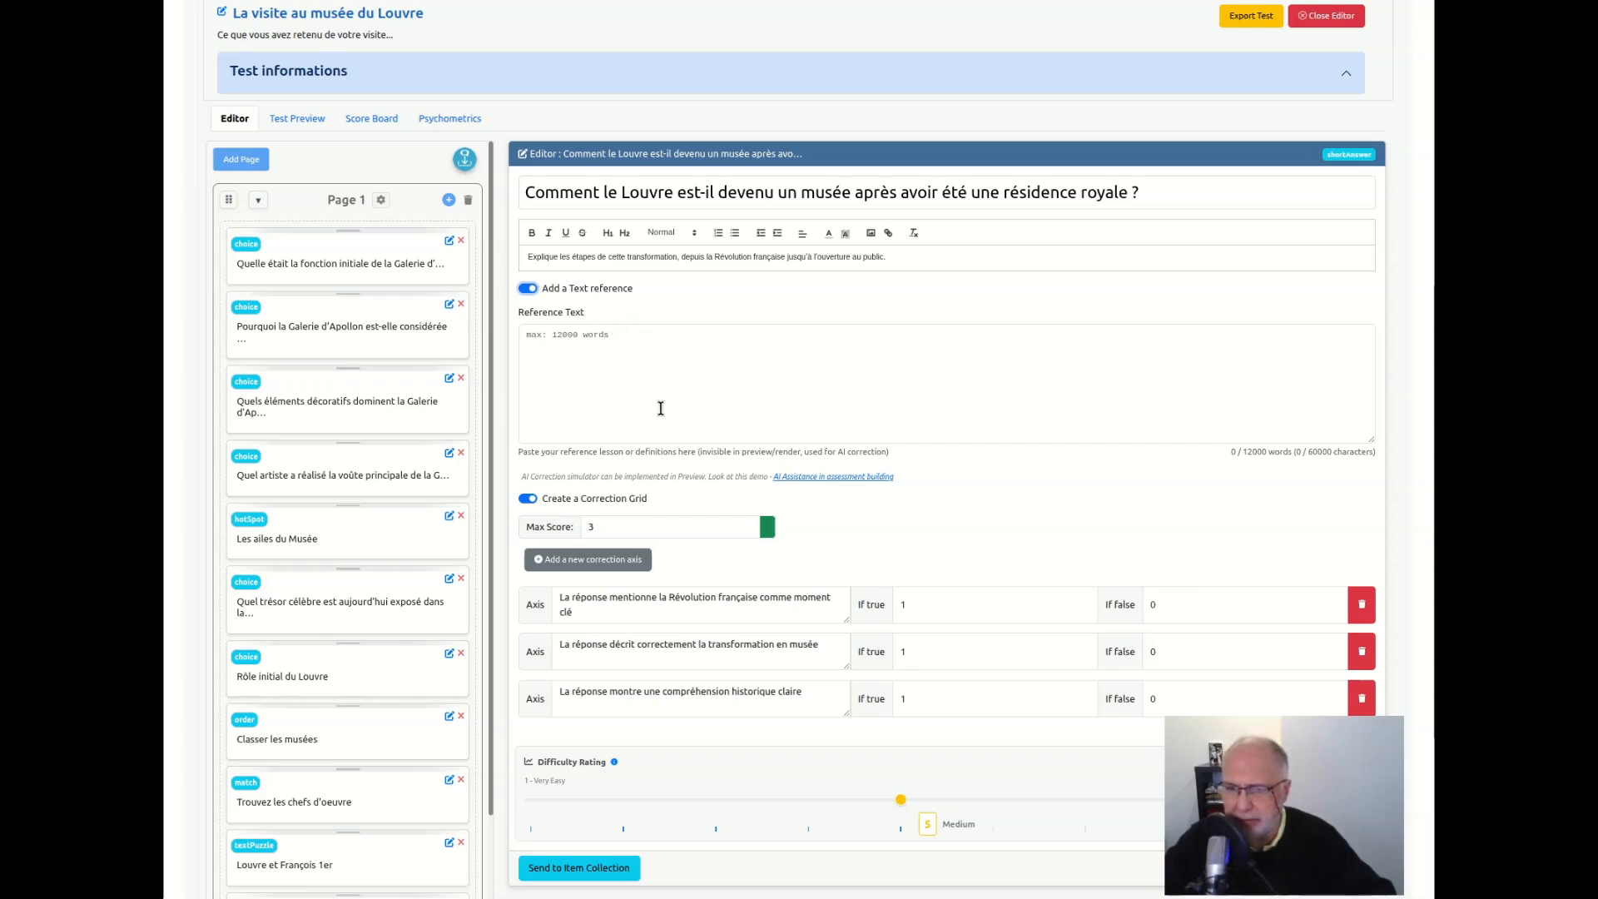
{"action": "scroll", "coordinate": [661, 407], "scroll_direction": "down", "scroll_amount": 4}
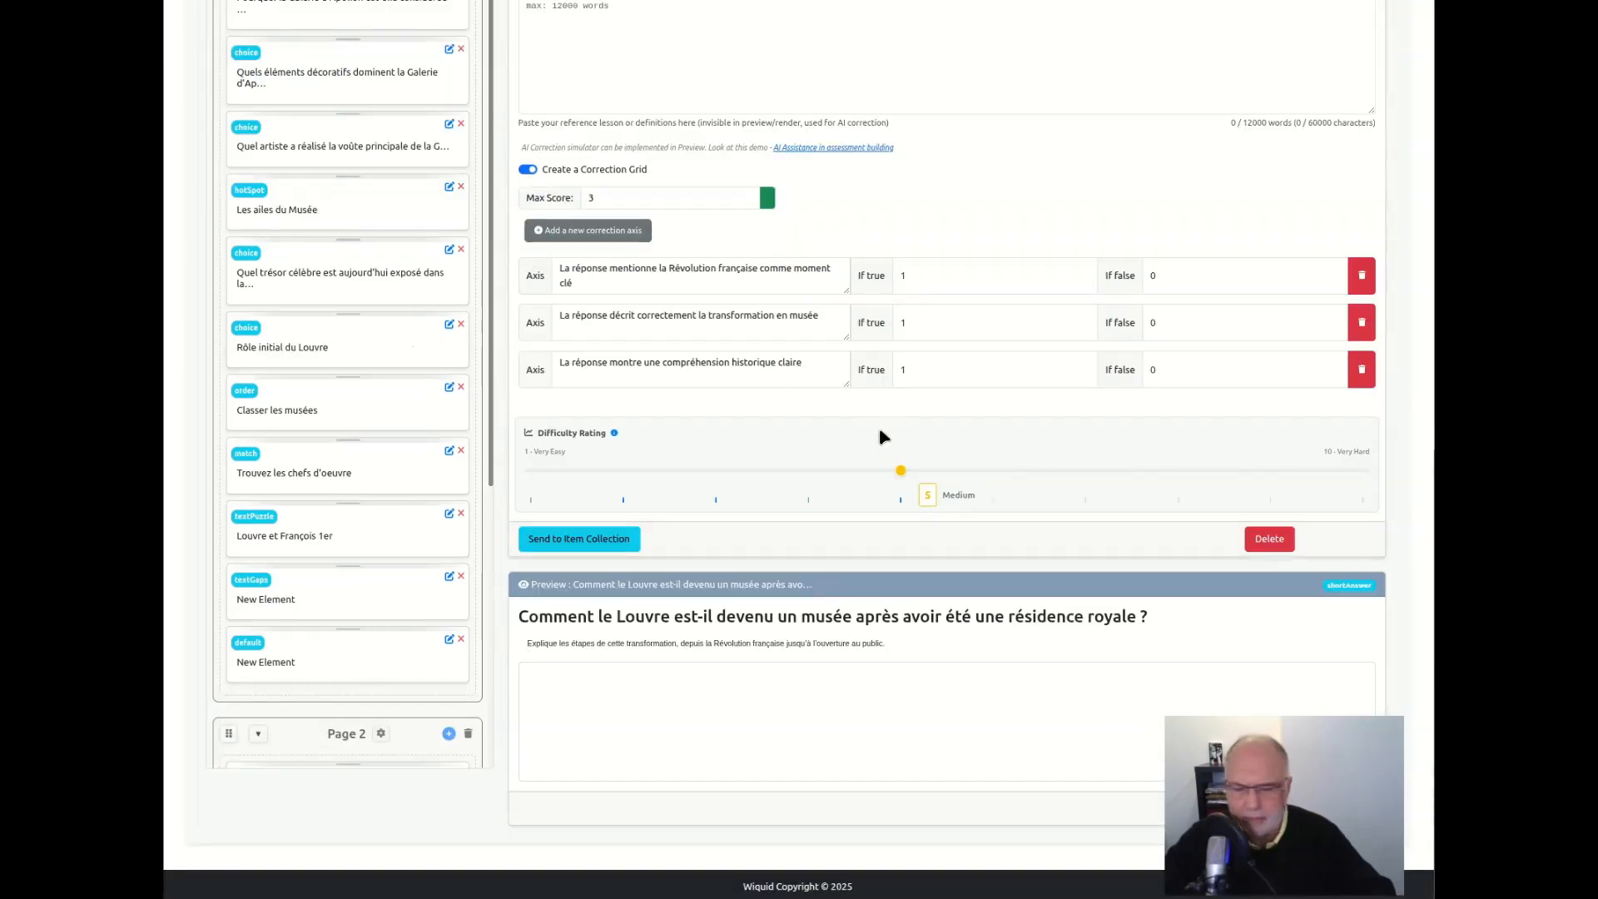
{"action": "scroll", "coordinate": [769, 300], "scroll_direction": "up", "scroll_amount": 3}
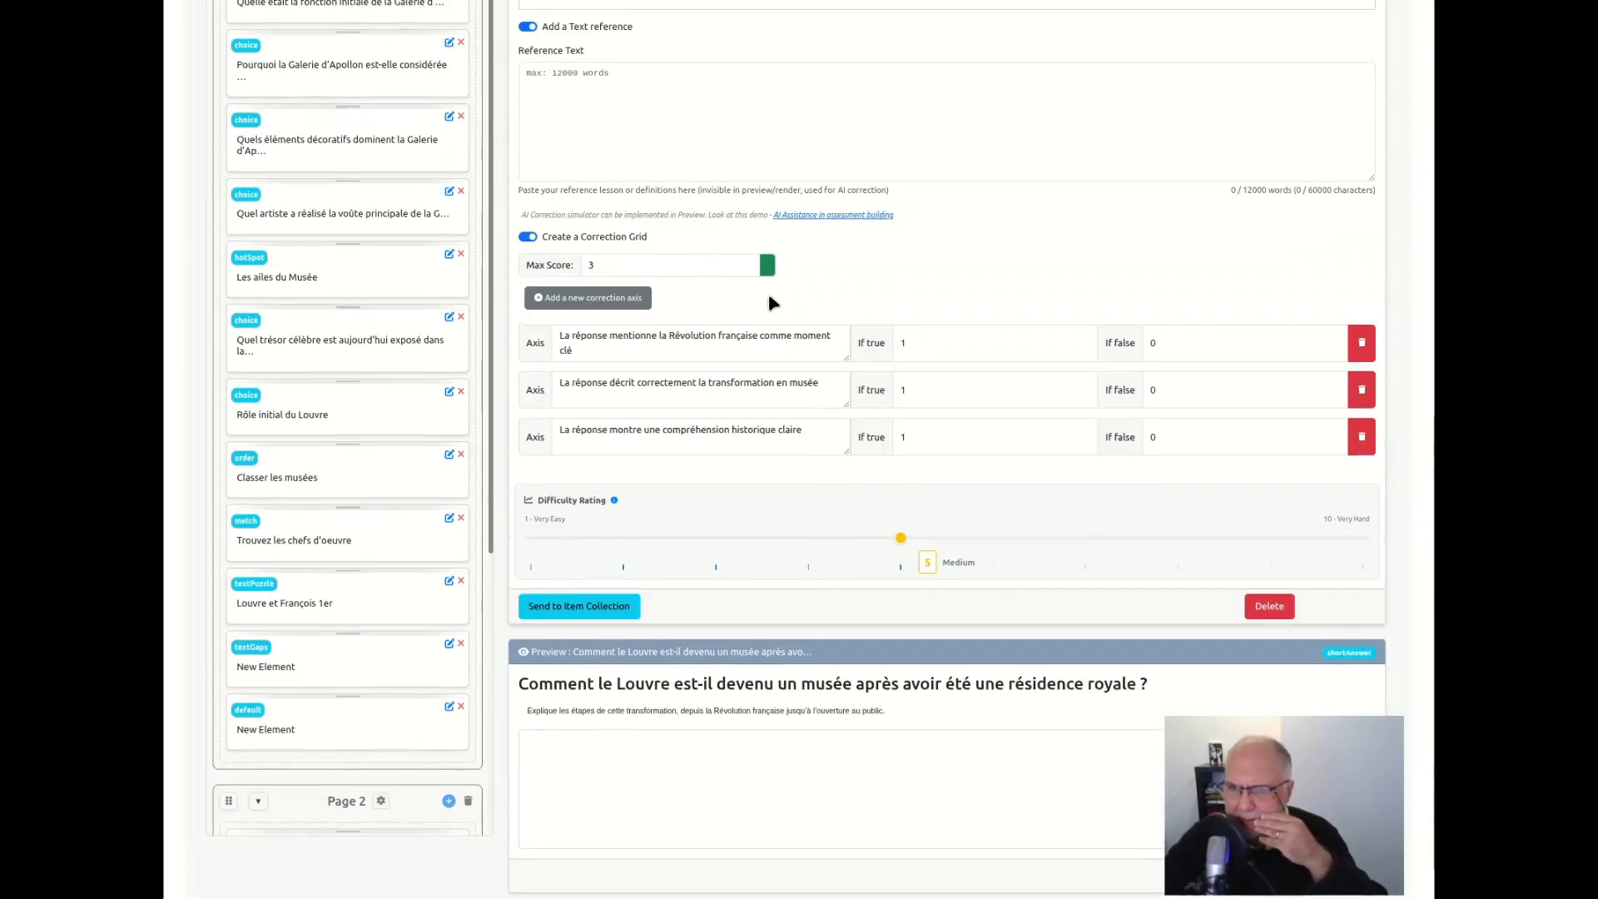
{"action": "scroll", "coordinate": [774, 607], "scroll_direction": "down", "scroll_amount": 3}
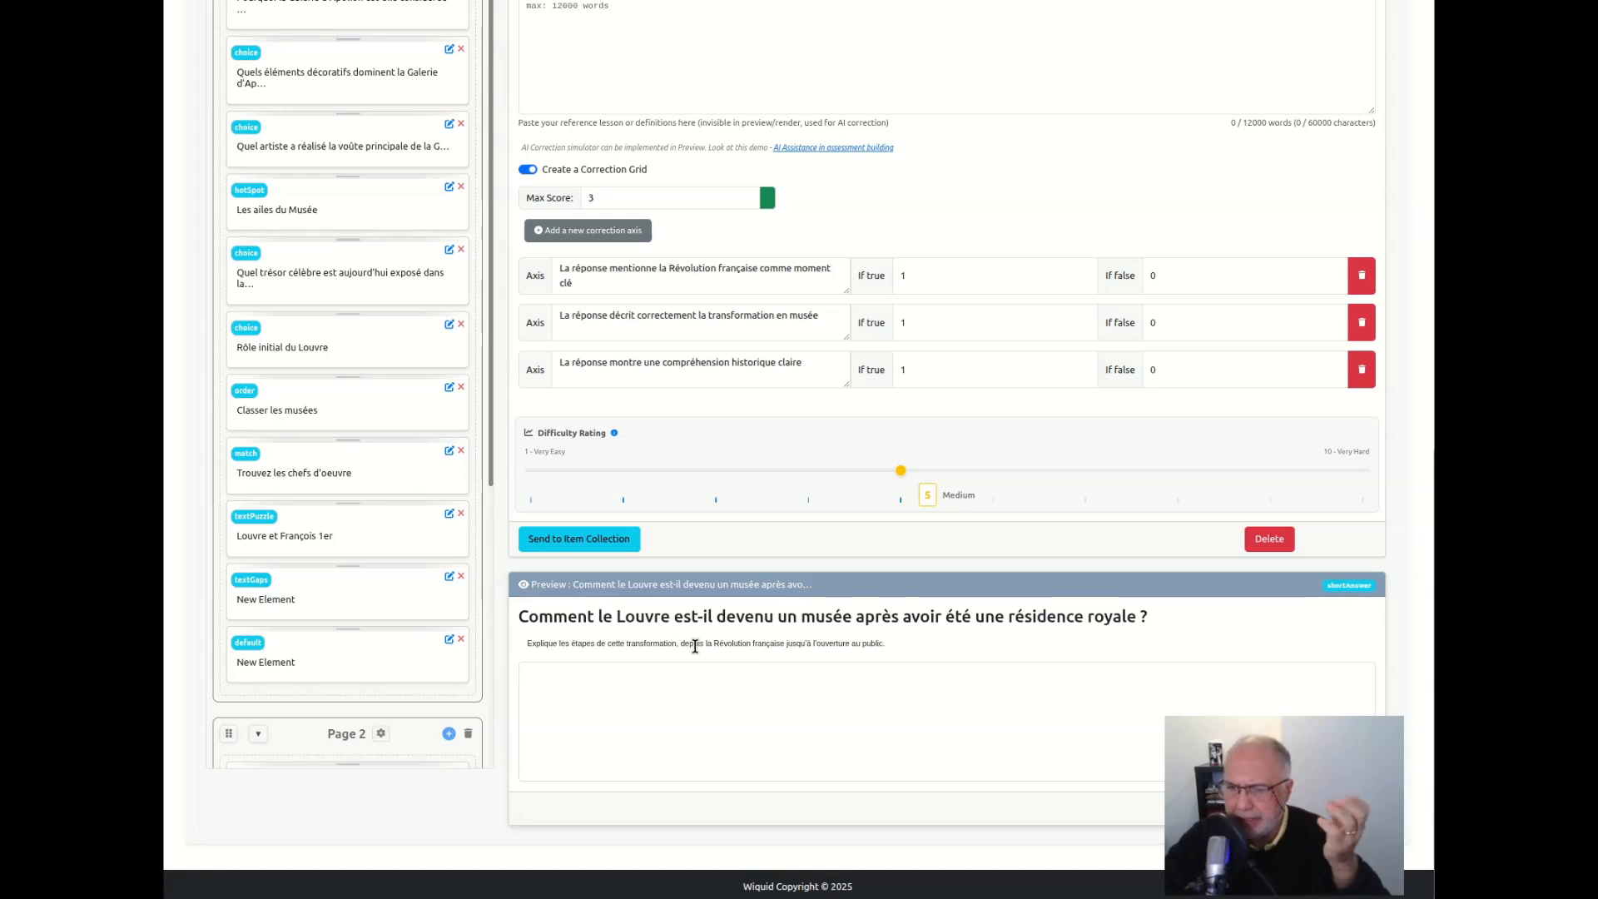
{"action": "scroll", "coordinate": [691, 357], "scroll_direction": "up", "scroll_amount": 2}
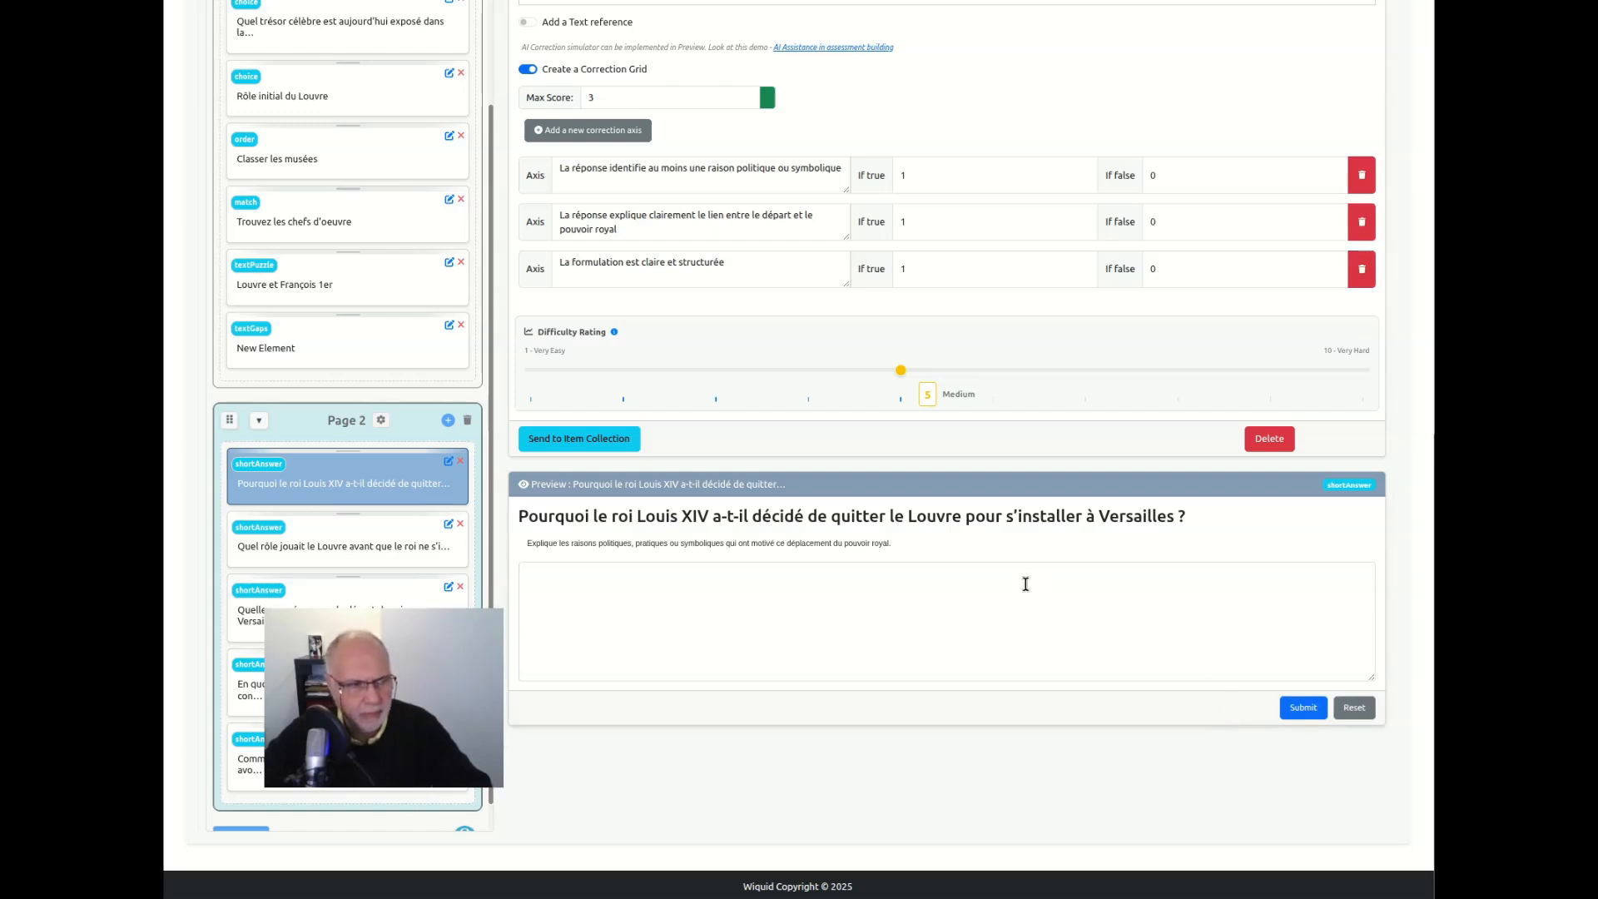
Test the Louis XIV question's preview by submitting "zaz edaze fsdf sdf sdf dsf", then clear the results and reset the answer
{"action": "left_click", "coordinate": [738, 574]}
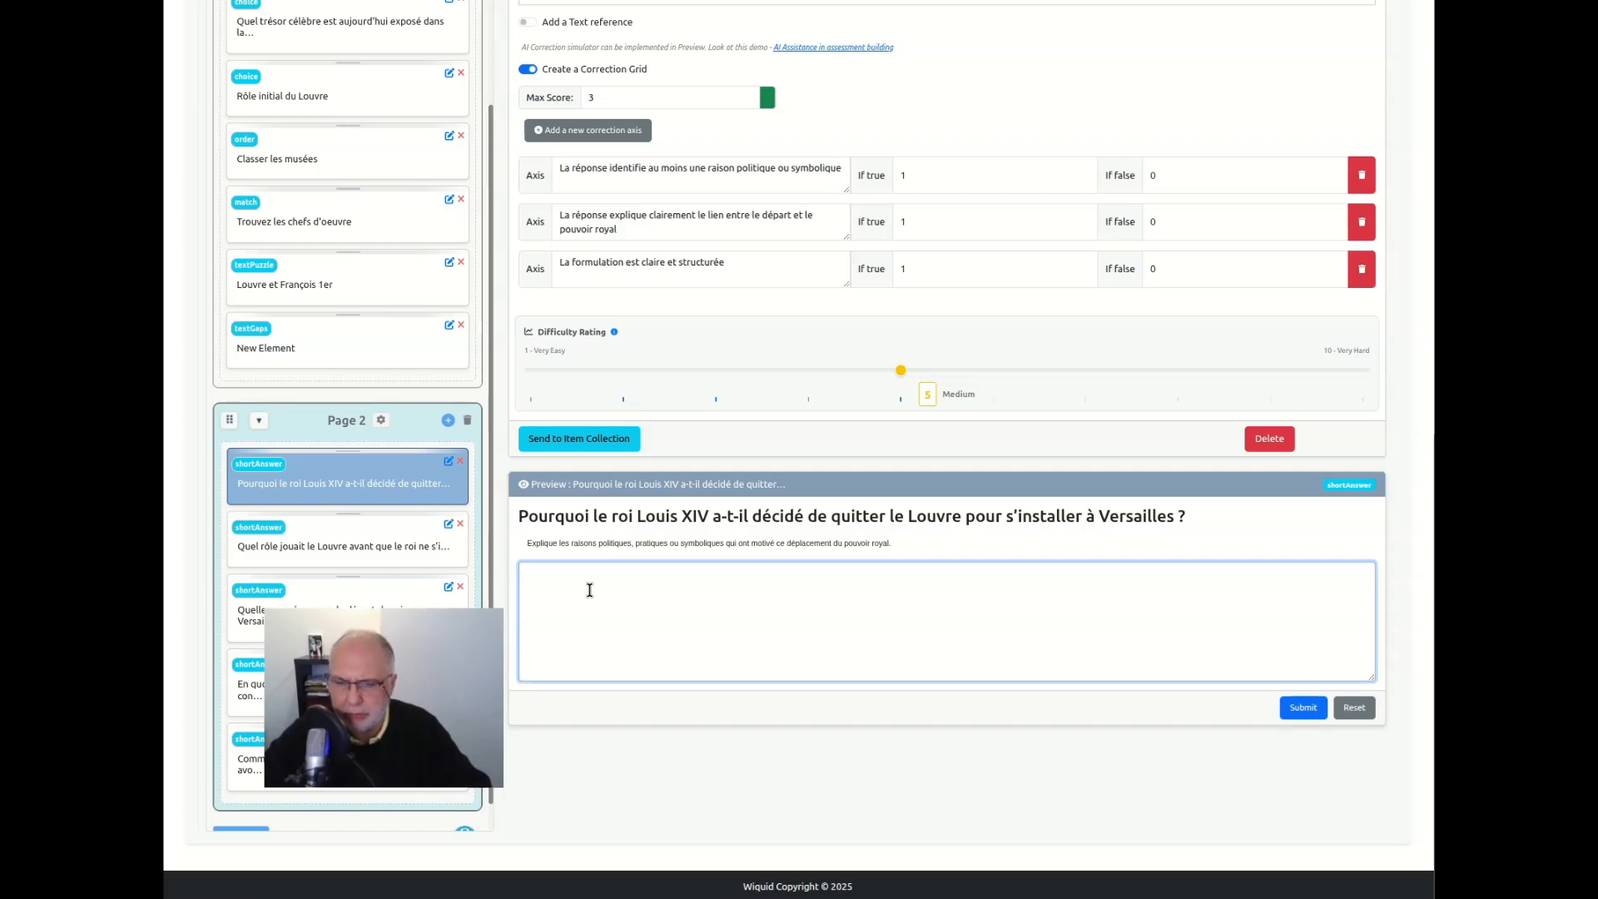
{"action": "type", "text": "zaz edaze fsdf sdf sdf dsf"}
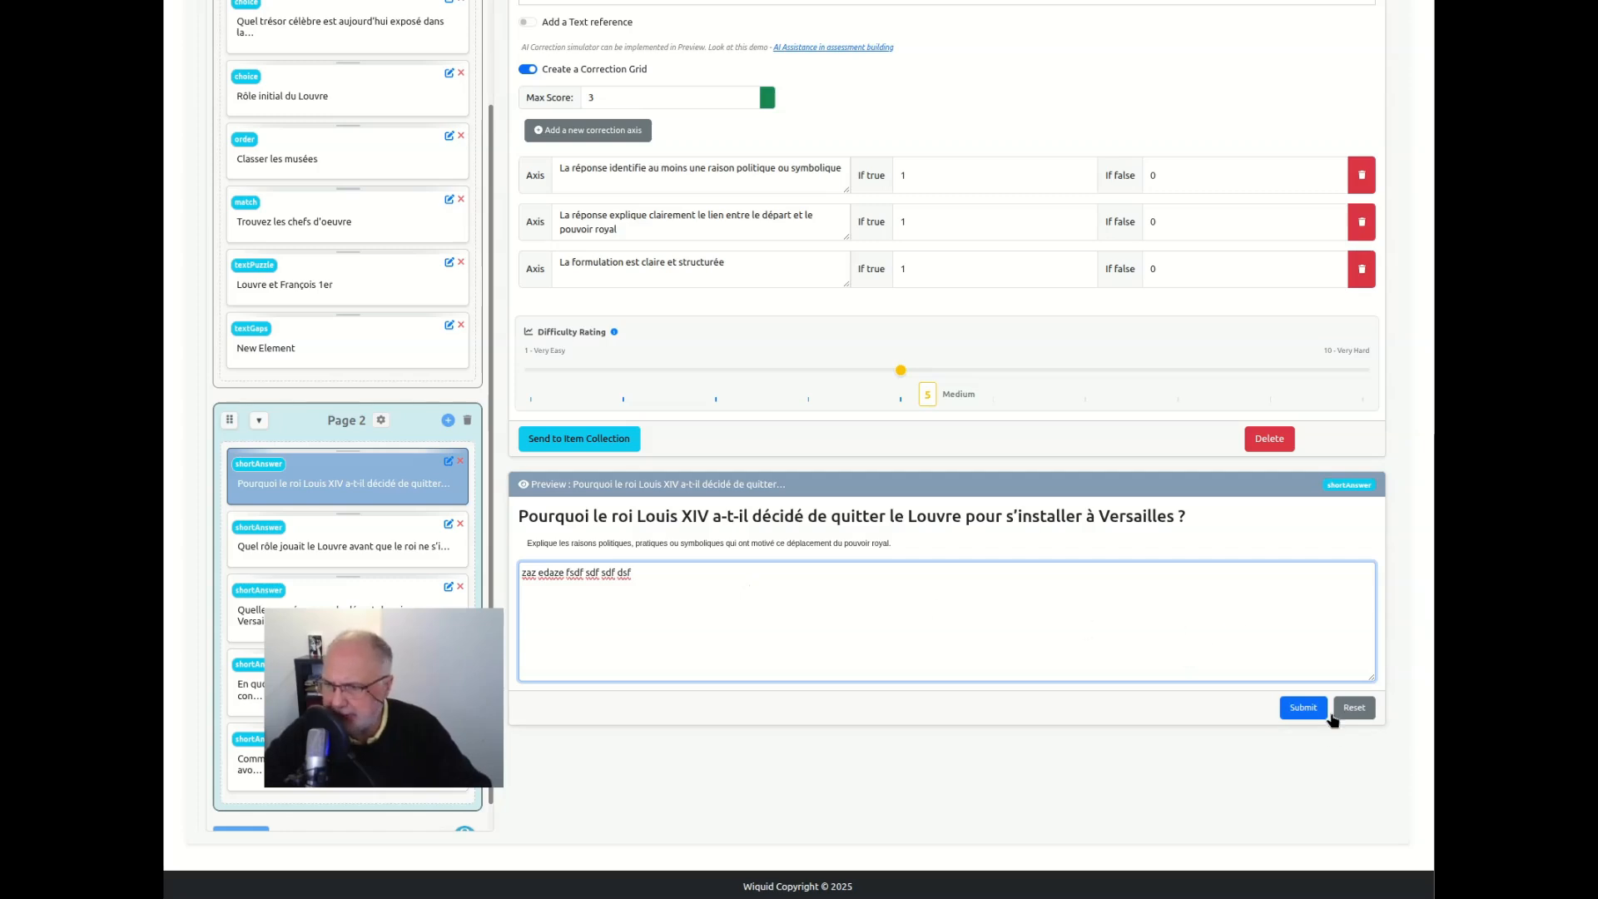
{"action": "left_click", "coordinate": [1303, 708]}
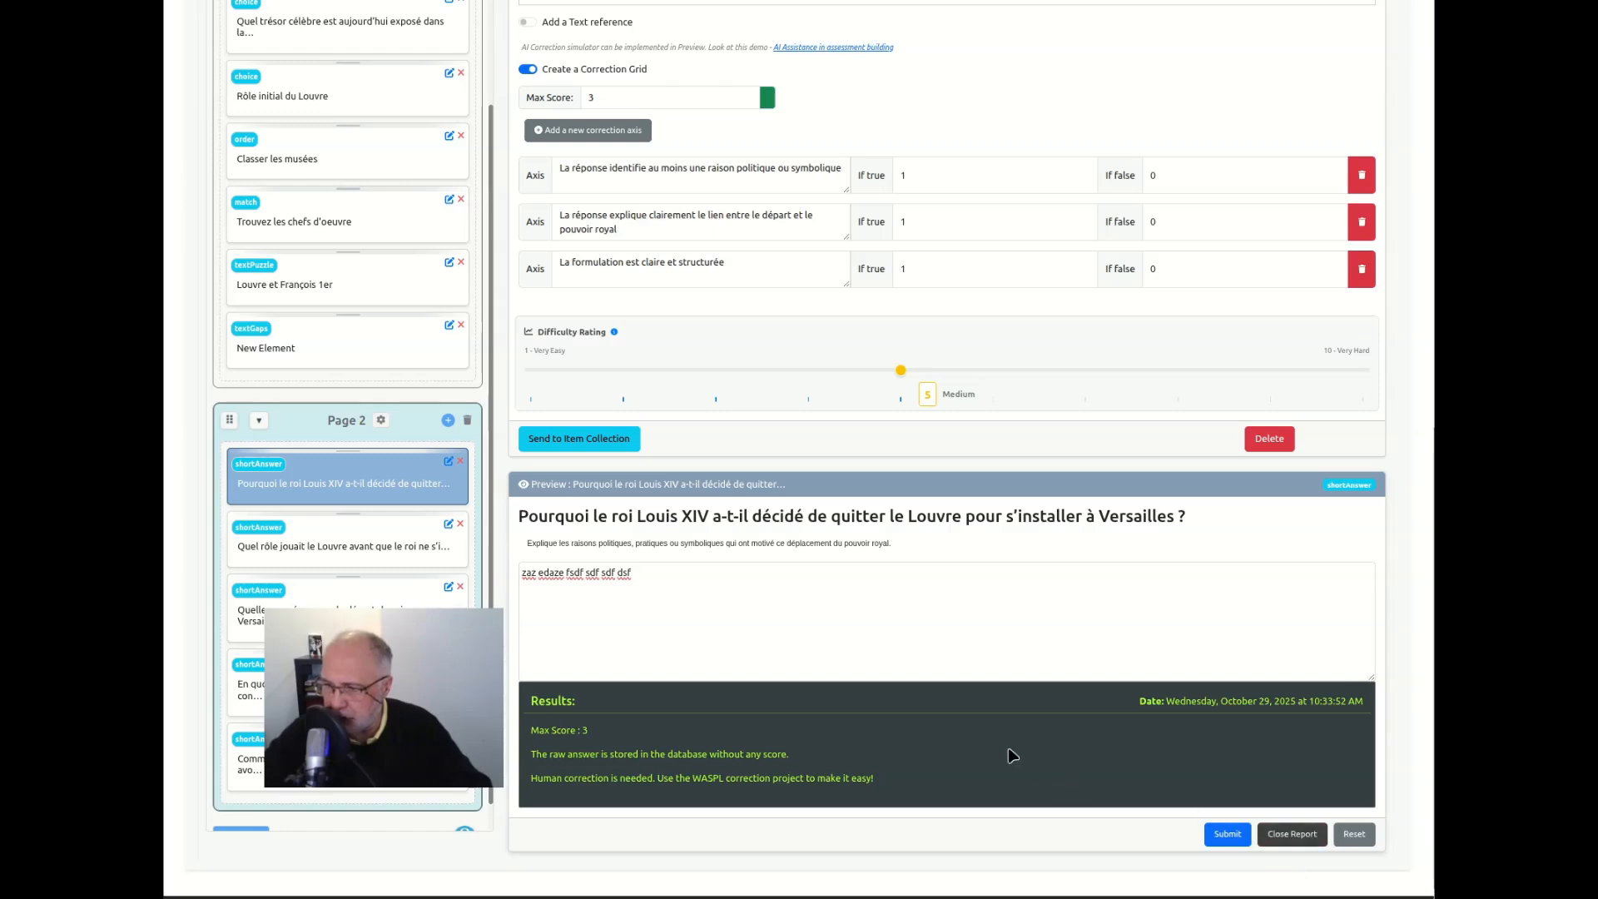
{"action": "left_click", "coordinate": [1298, 836]}
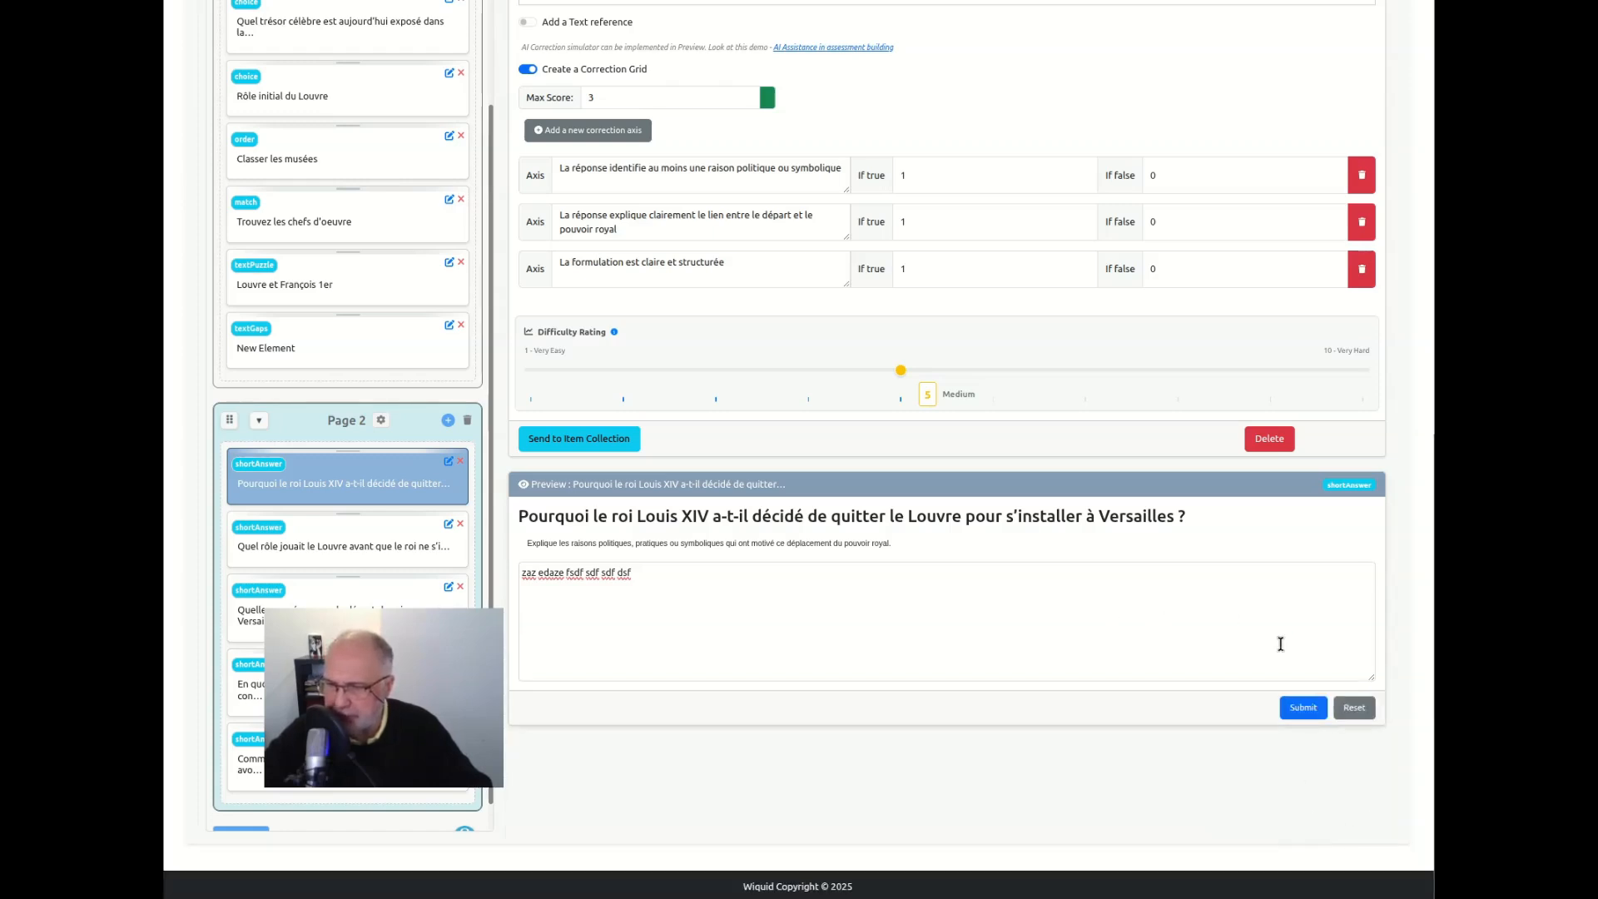
{"action": "left_click", "coordinate": [1354, 709]}
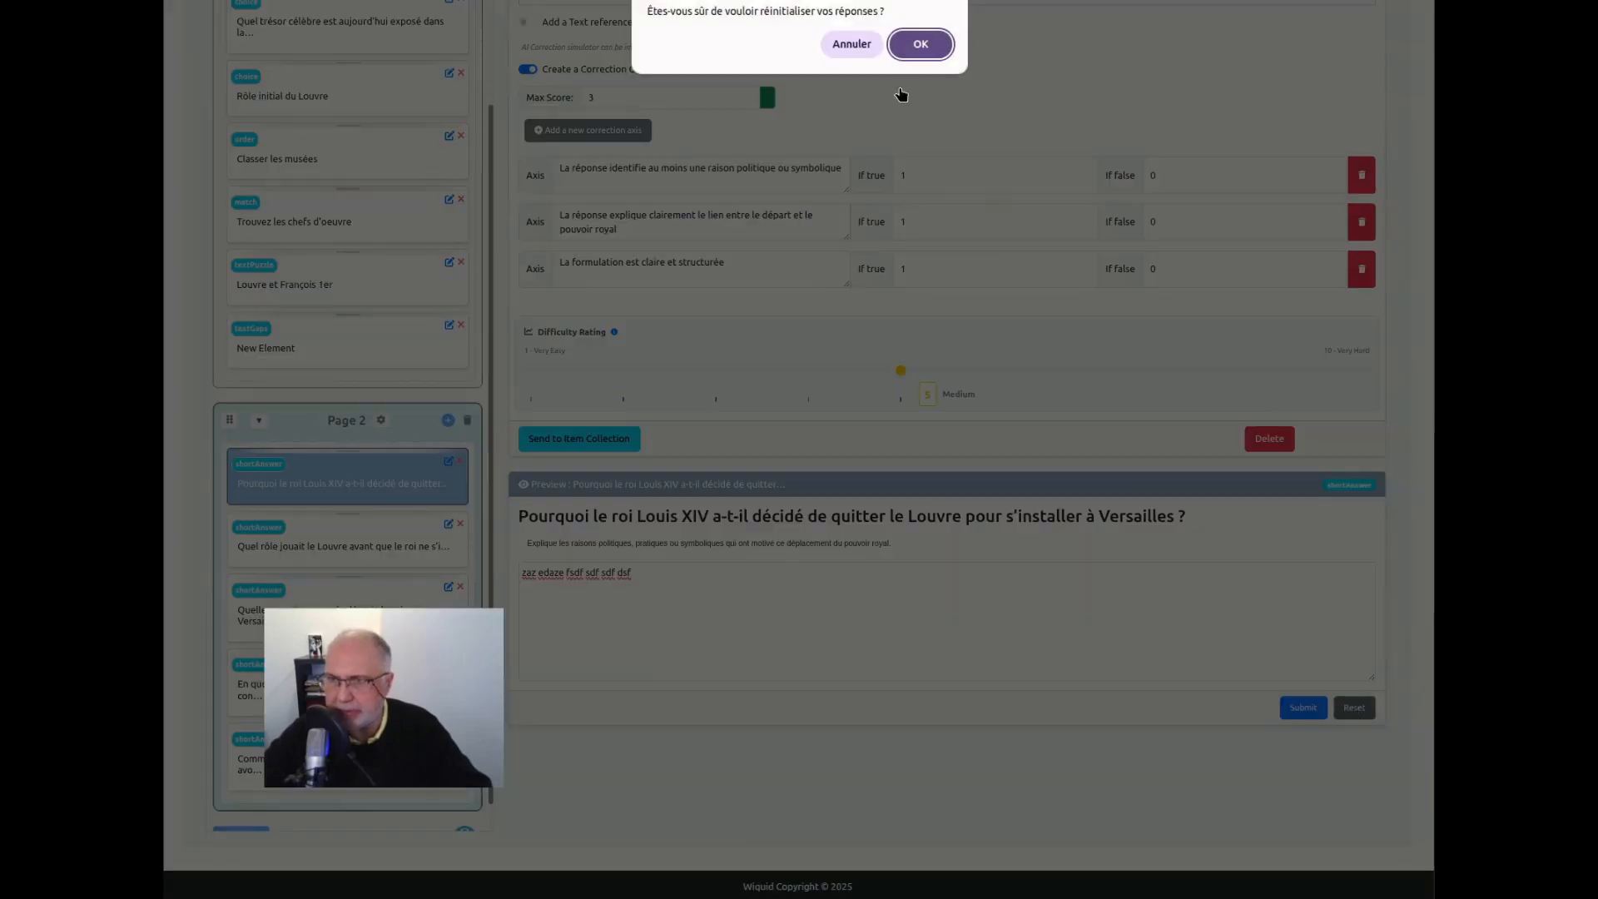
{"action": "left_click", "coordinate": [921, 45]}
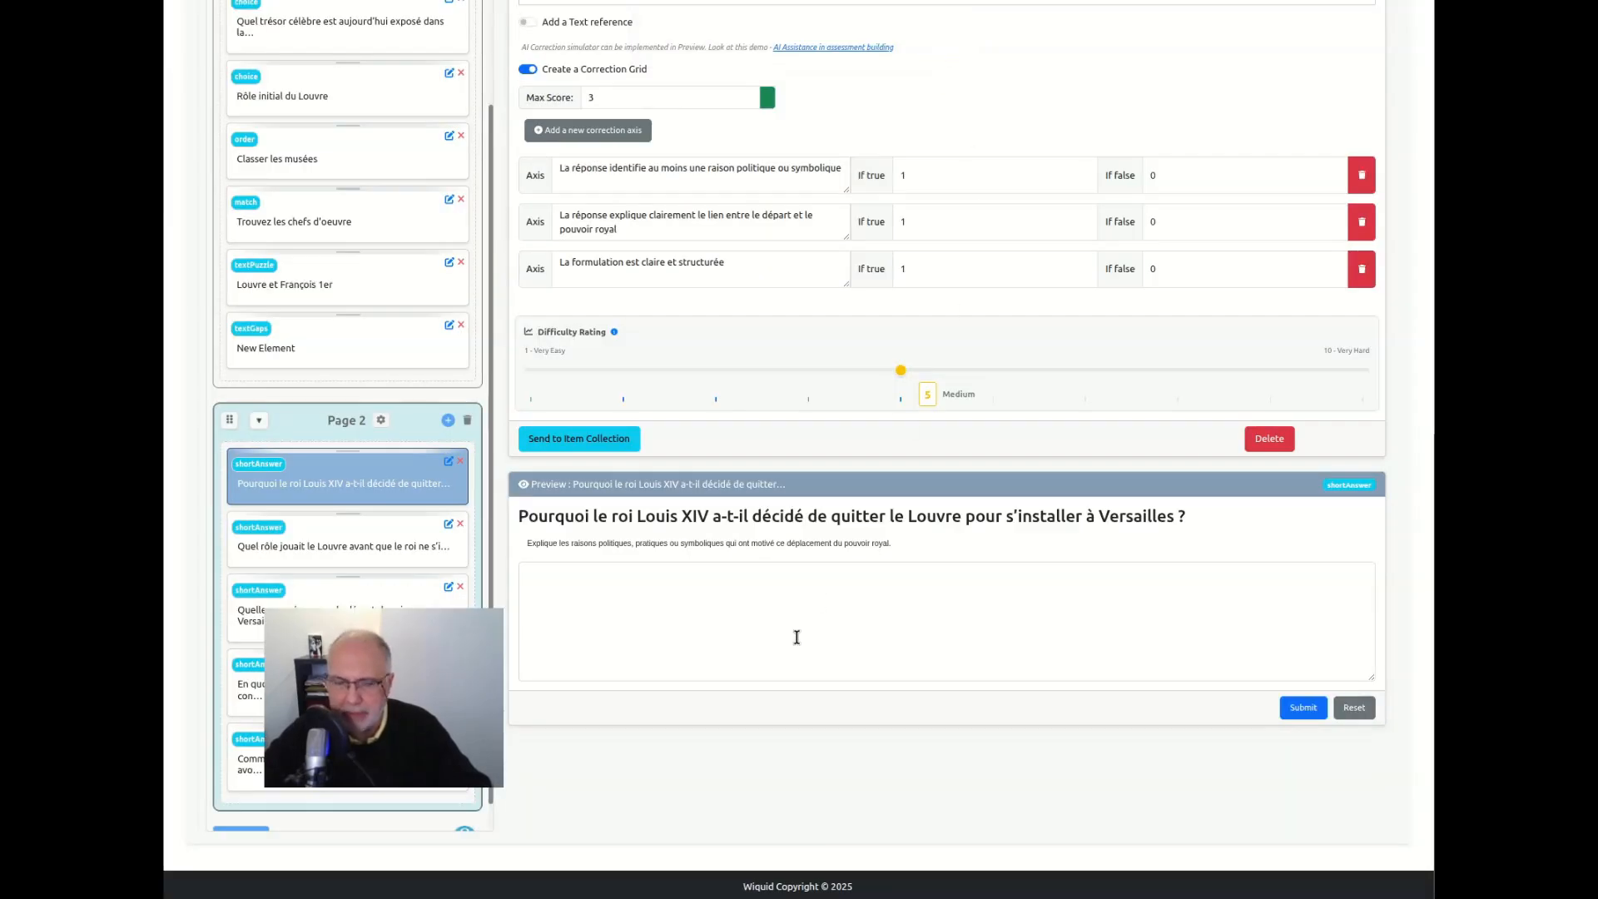
{"action": "left_click_drag", "start_coordinate": [436, 665], "coordinate": [1281, 221]}
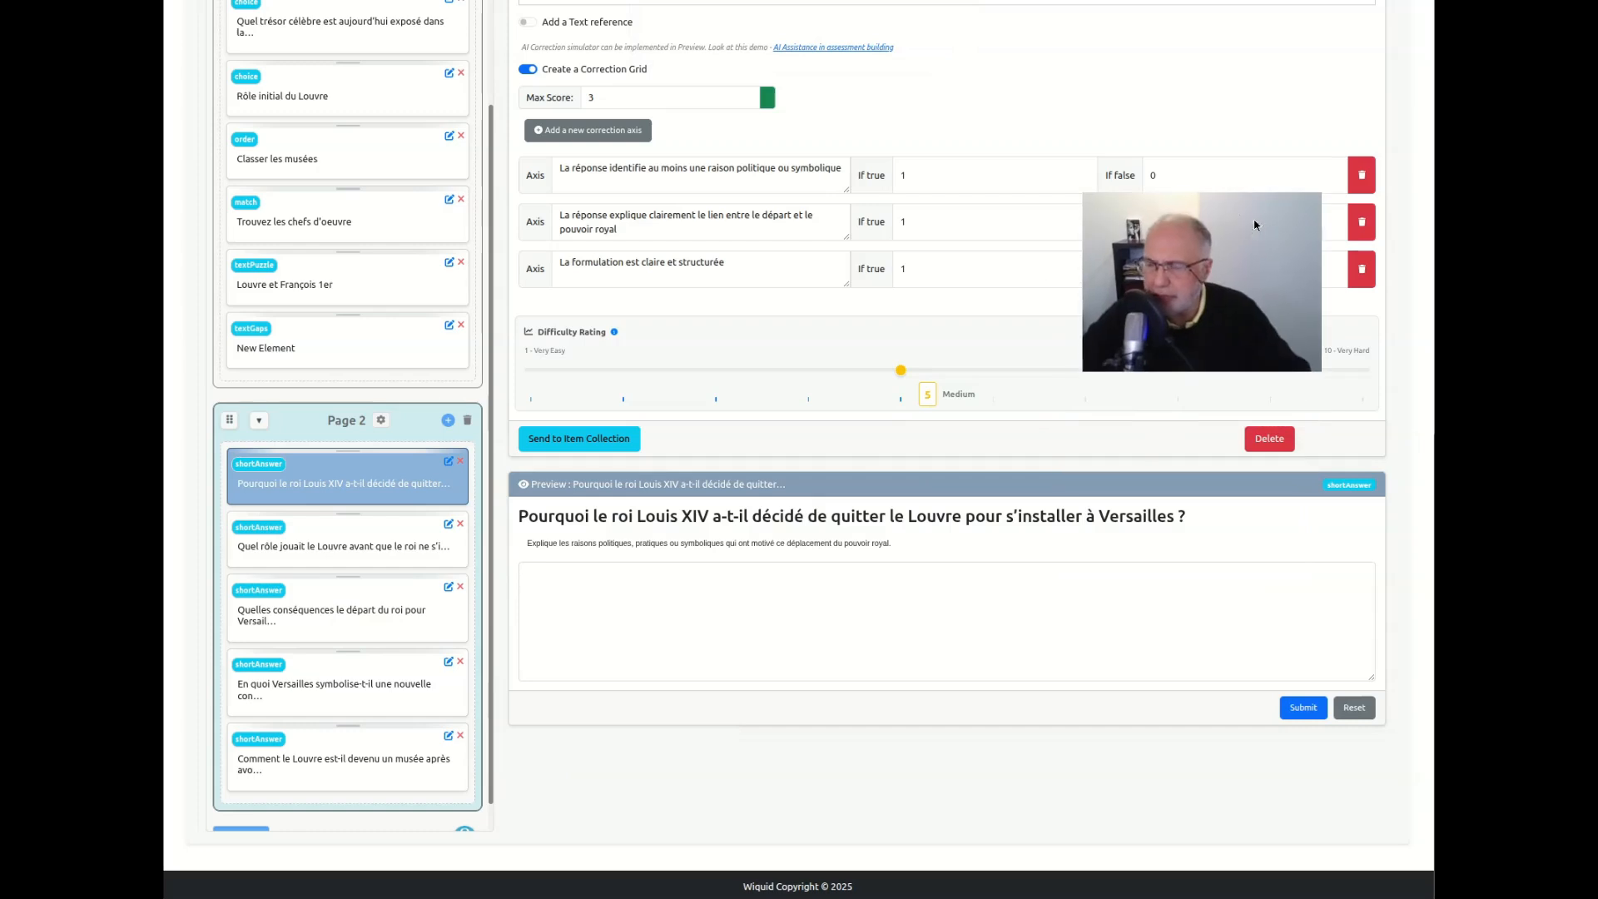
{"action": "scroll", "coordinate": [874, 516], "scroll_direction": "up", "scroll_amount": 4}
{"action": "scroll", "coordinate": [875, 516], "scroll_direction": "up", "scroll_amount": 3}
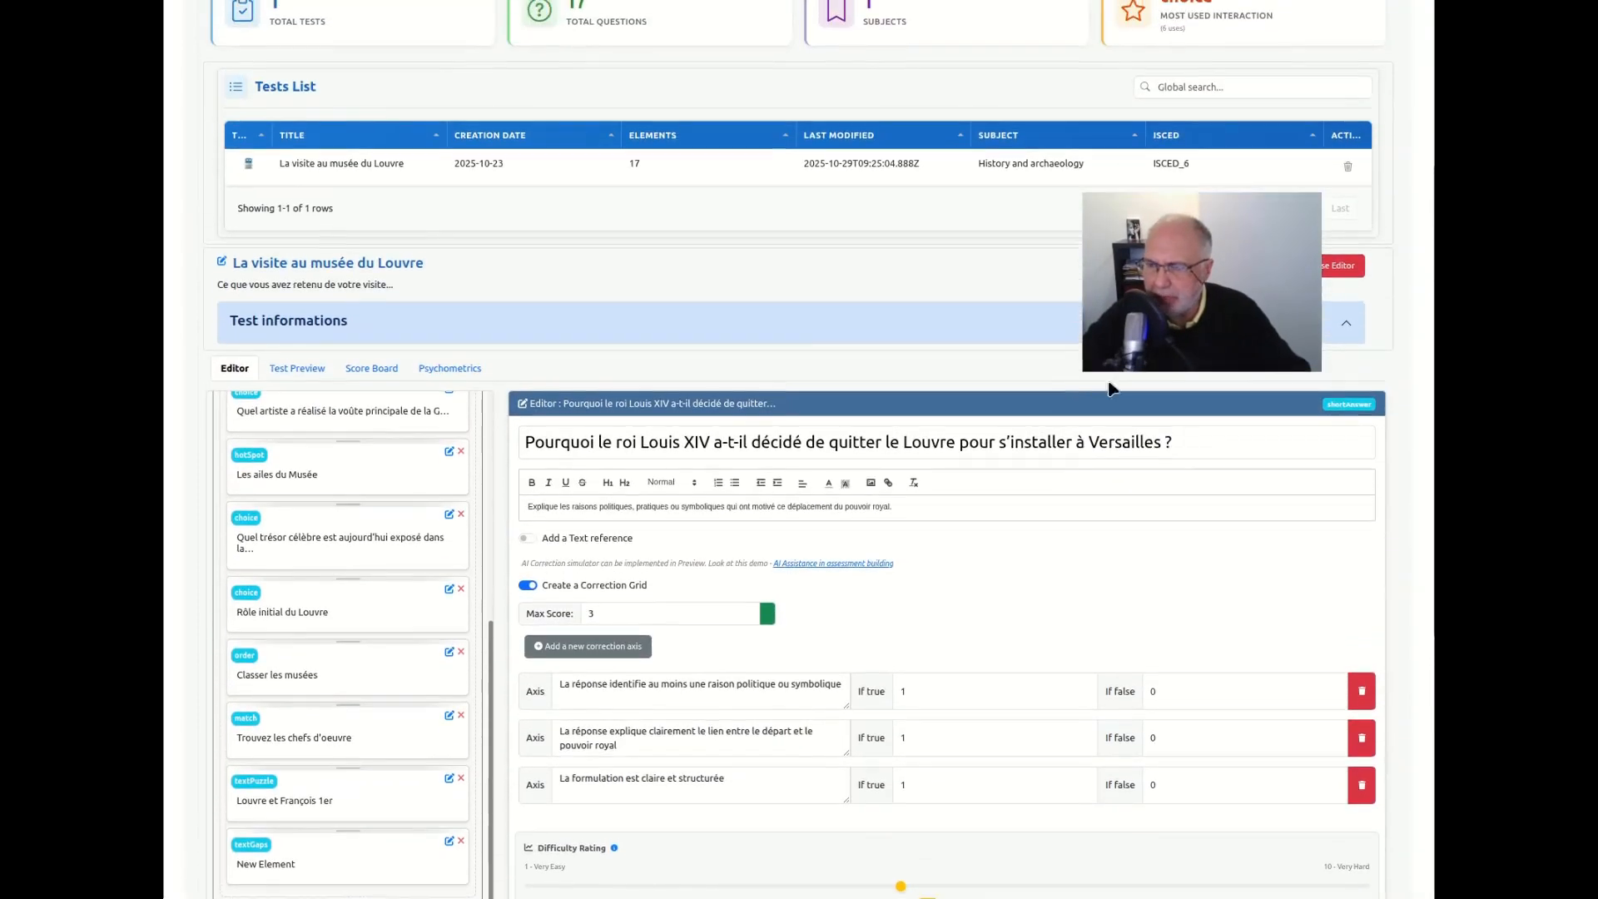
{"action": "left_click_drag", "start_coordinate": [1235, 308], "coordinate": [1199, 393]}
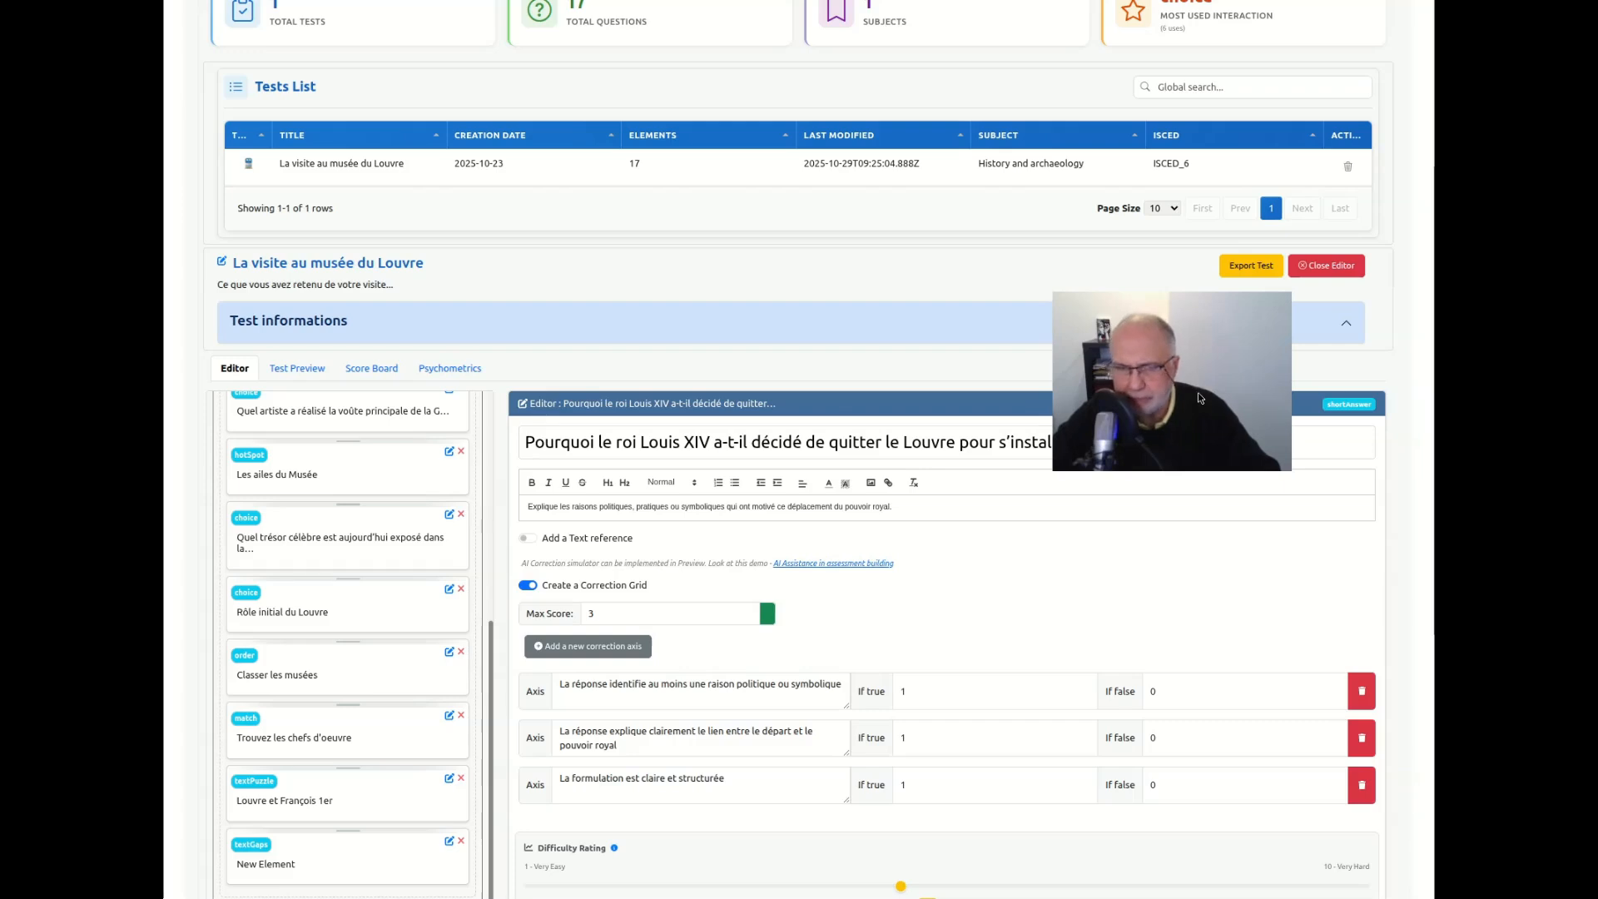
{"action": "scroll", "coordinate": [660, 544], "scroll_direction": "up", "scroll_amount": 3}
{"action": "scroll", "coordinate": [428, 707], "scroll_direction": "up", "scroll_amount": 5}
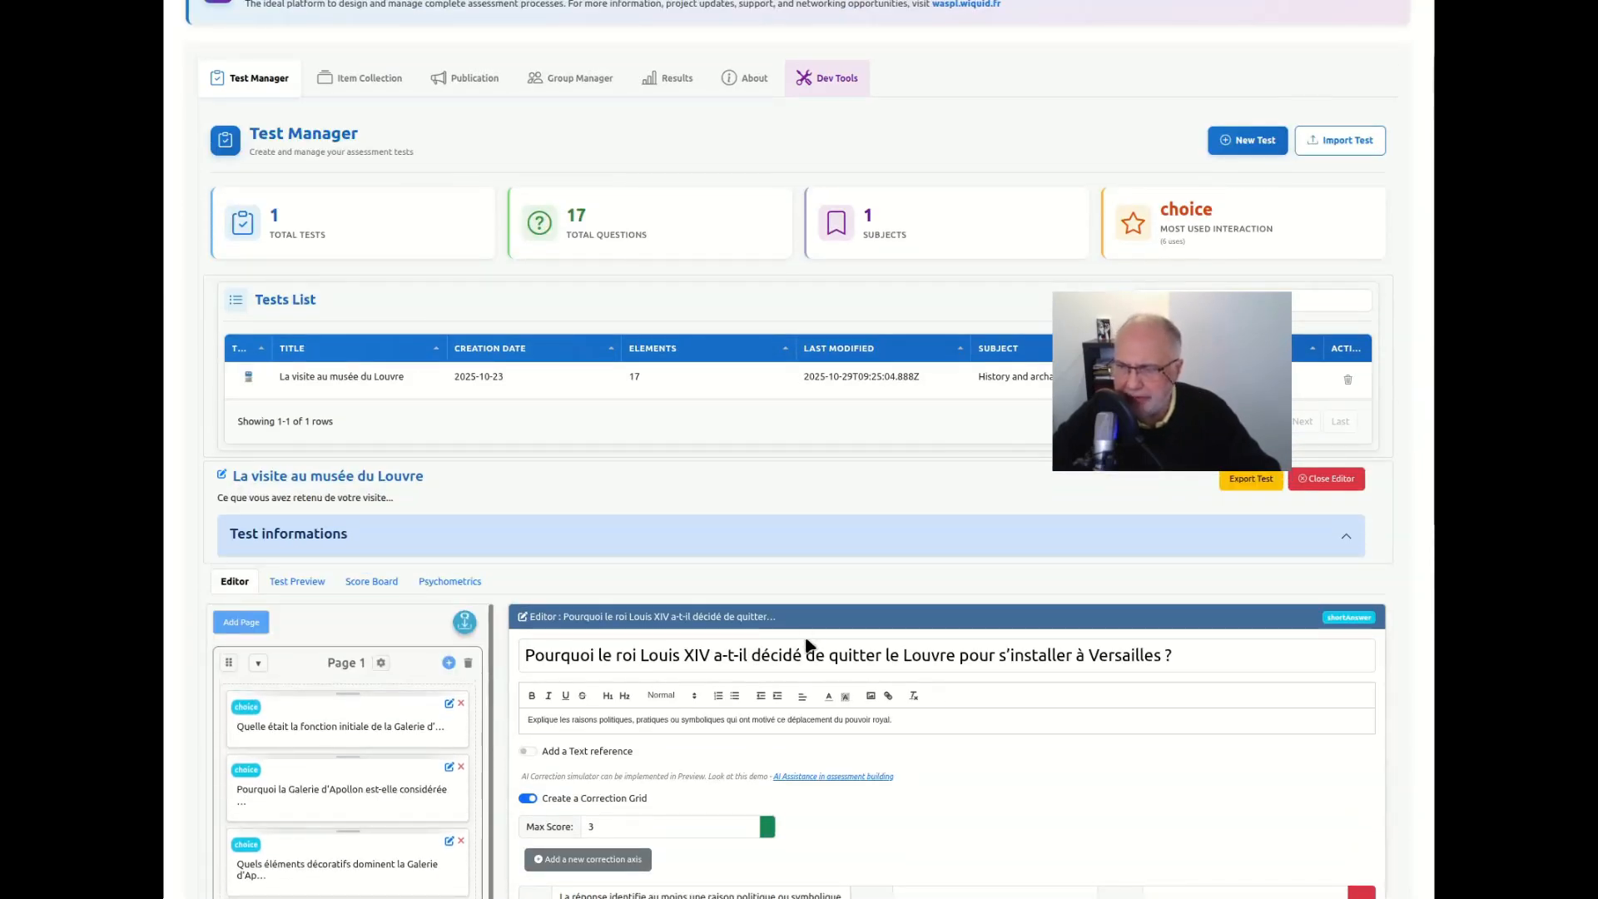
{"action": "left_click_drag", "start_coordinate": [1213, 432], "coordinate": [1264, 701]}
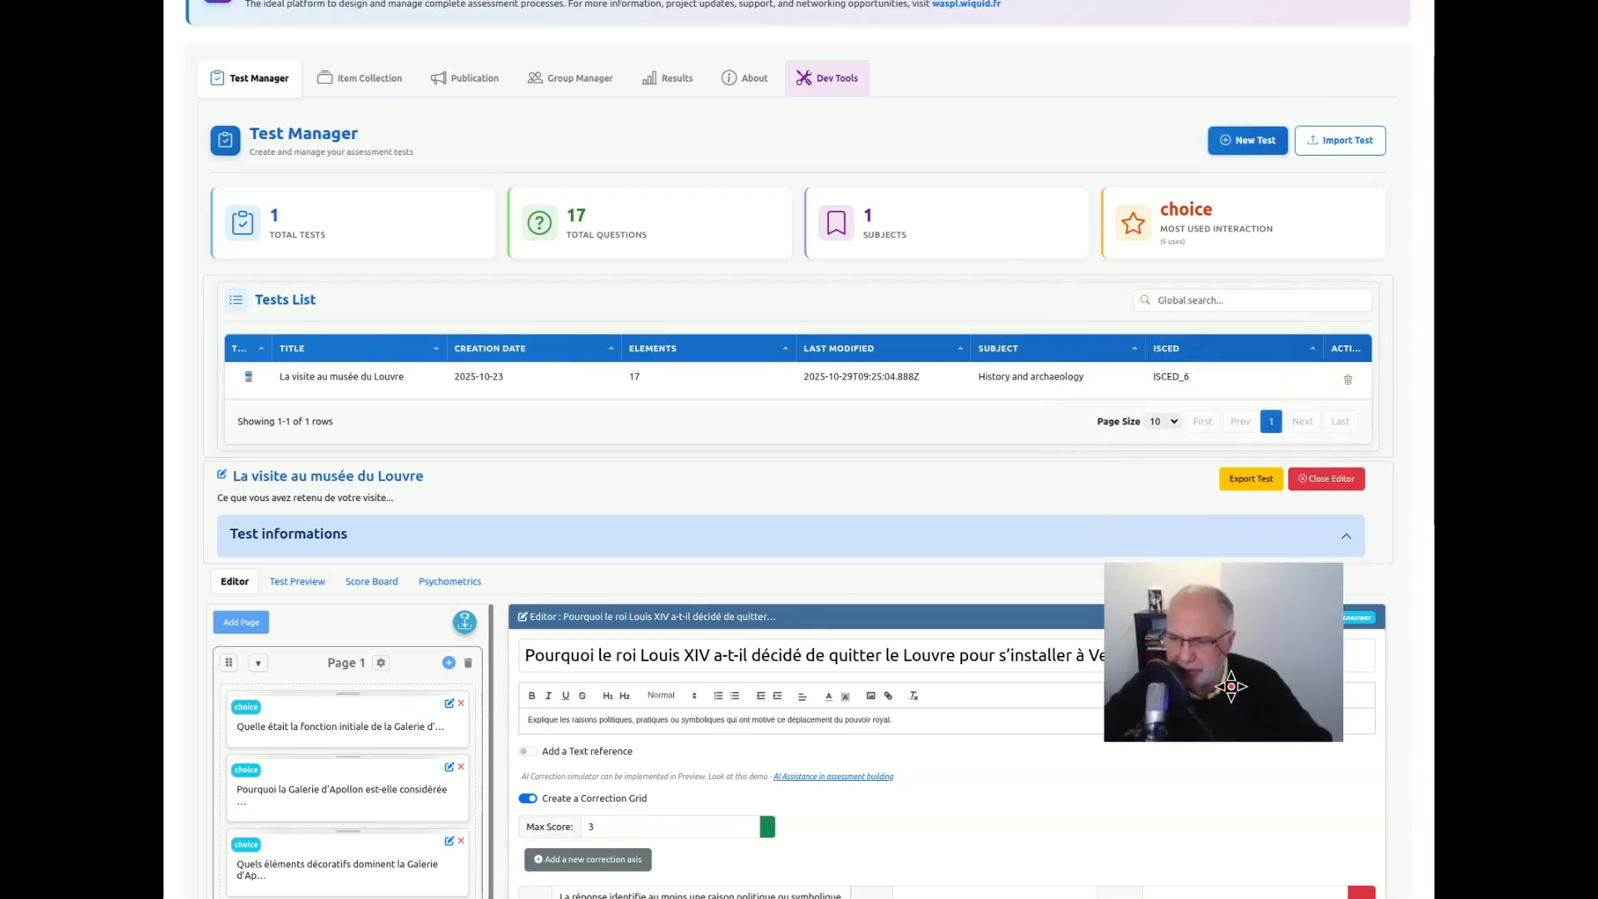
Open the preview of the complete test and examine how the first Page 1 question, on the Galerie d'Apollon, is presented
{"action": "scroll", "coordinate": [803, 603], "scroll_direction": "down", "scroll_amount": 1}
{"action": "scroll", "coordinate": [805, 592], "scroll_direction": "down", "scroll_amount": 2}
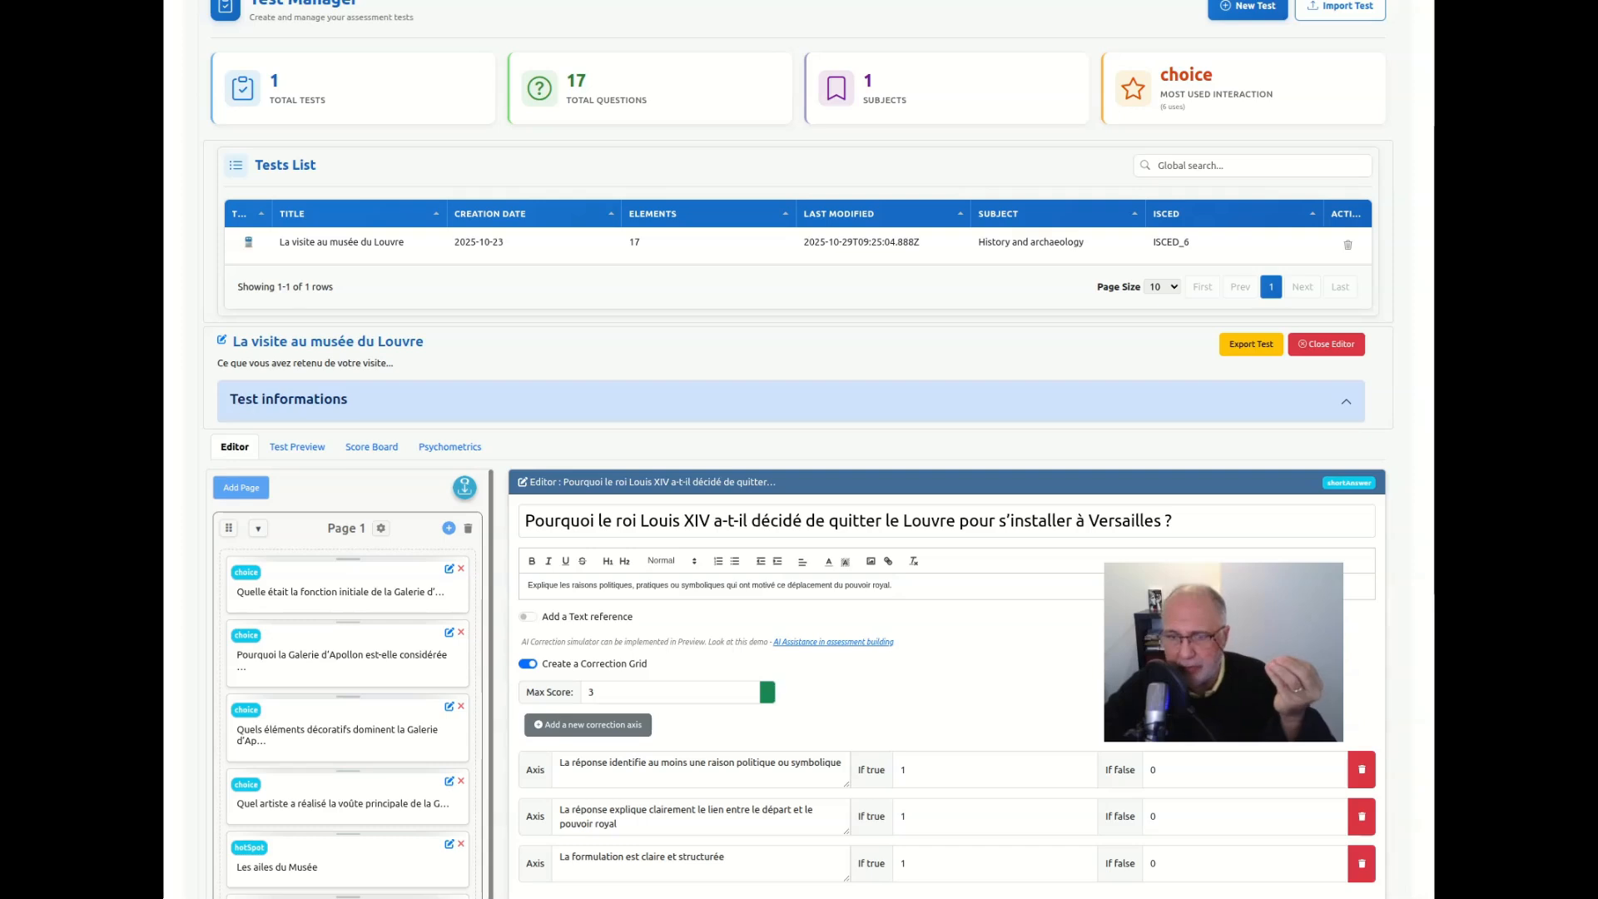
{"action": "left_click", "coordinate": [294, 448]}
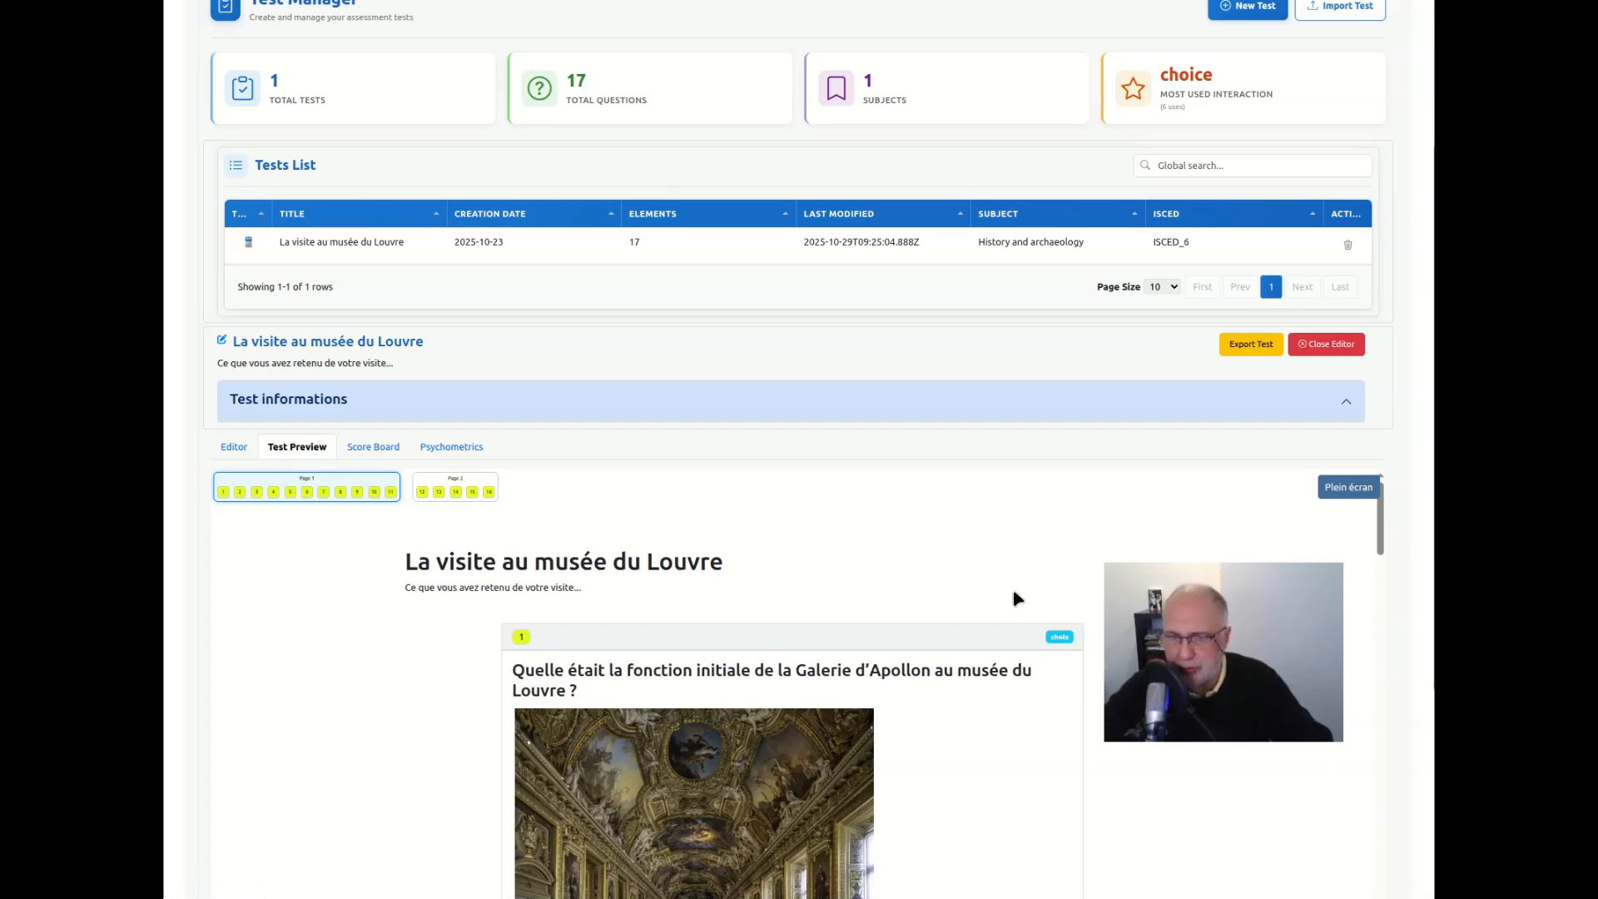
{"action": "left_click_drag", "start_coordinate": [1223, 665], "coordinate": [1235, 752]}
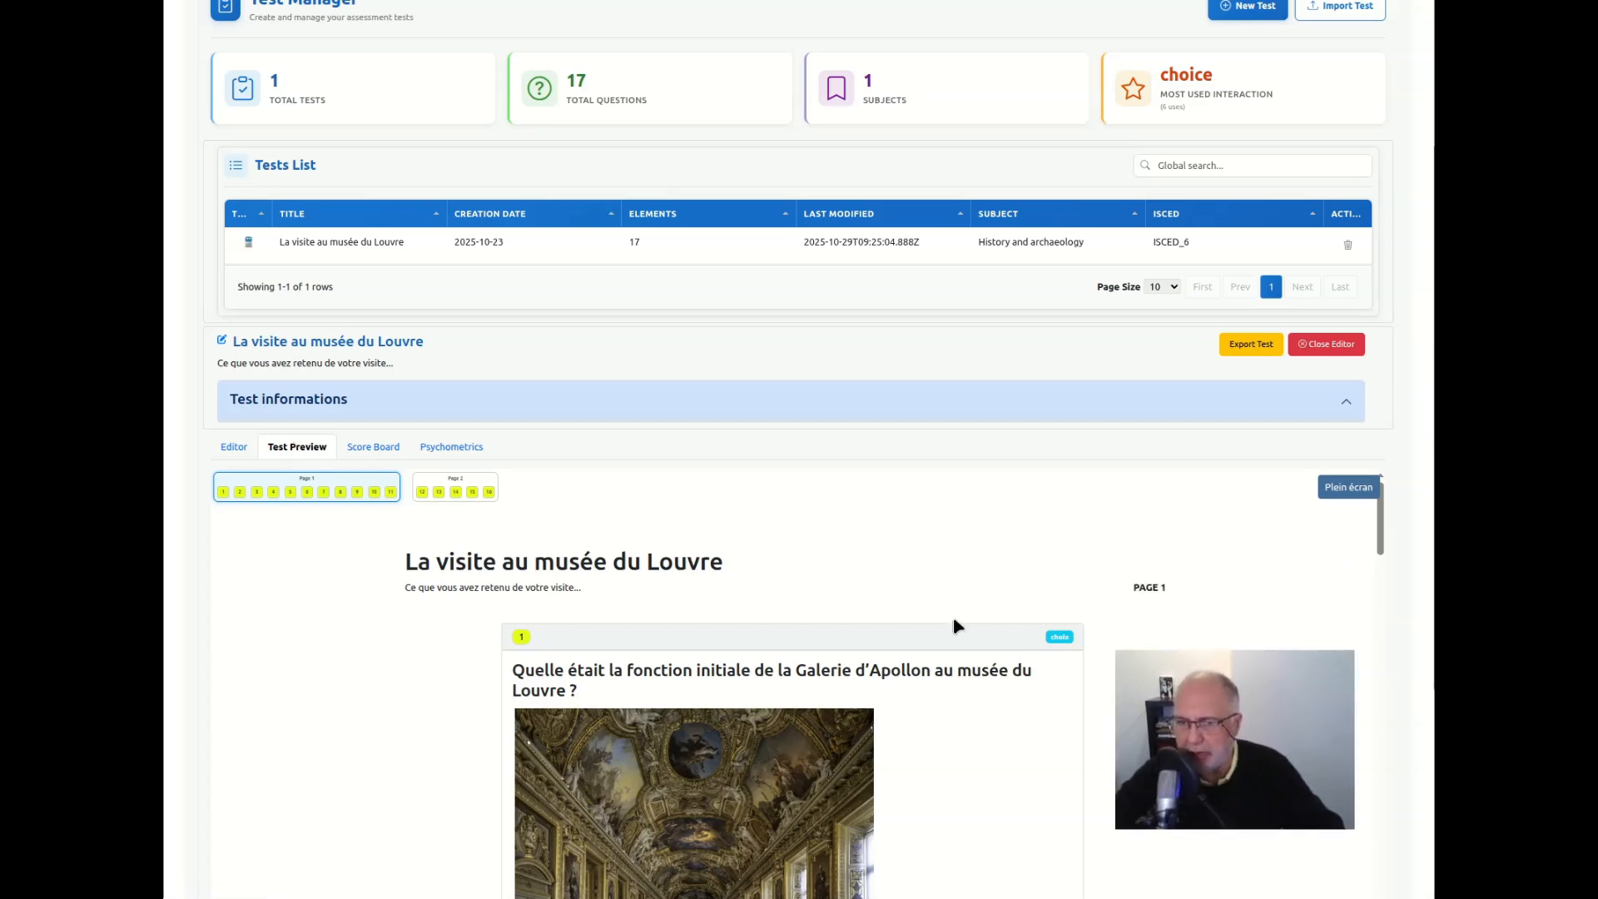
{"action": "scroll", "coordinate": [956, 624], "scroll_direction": "down", "scroll_amount": 5}
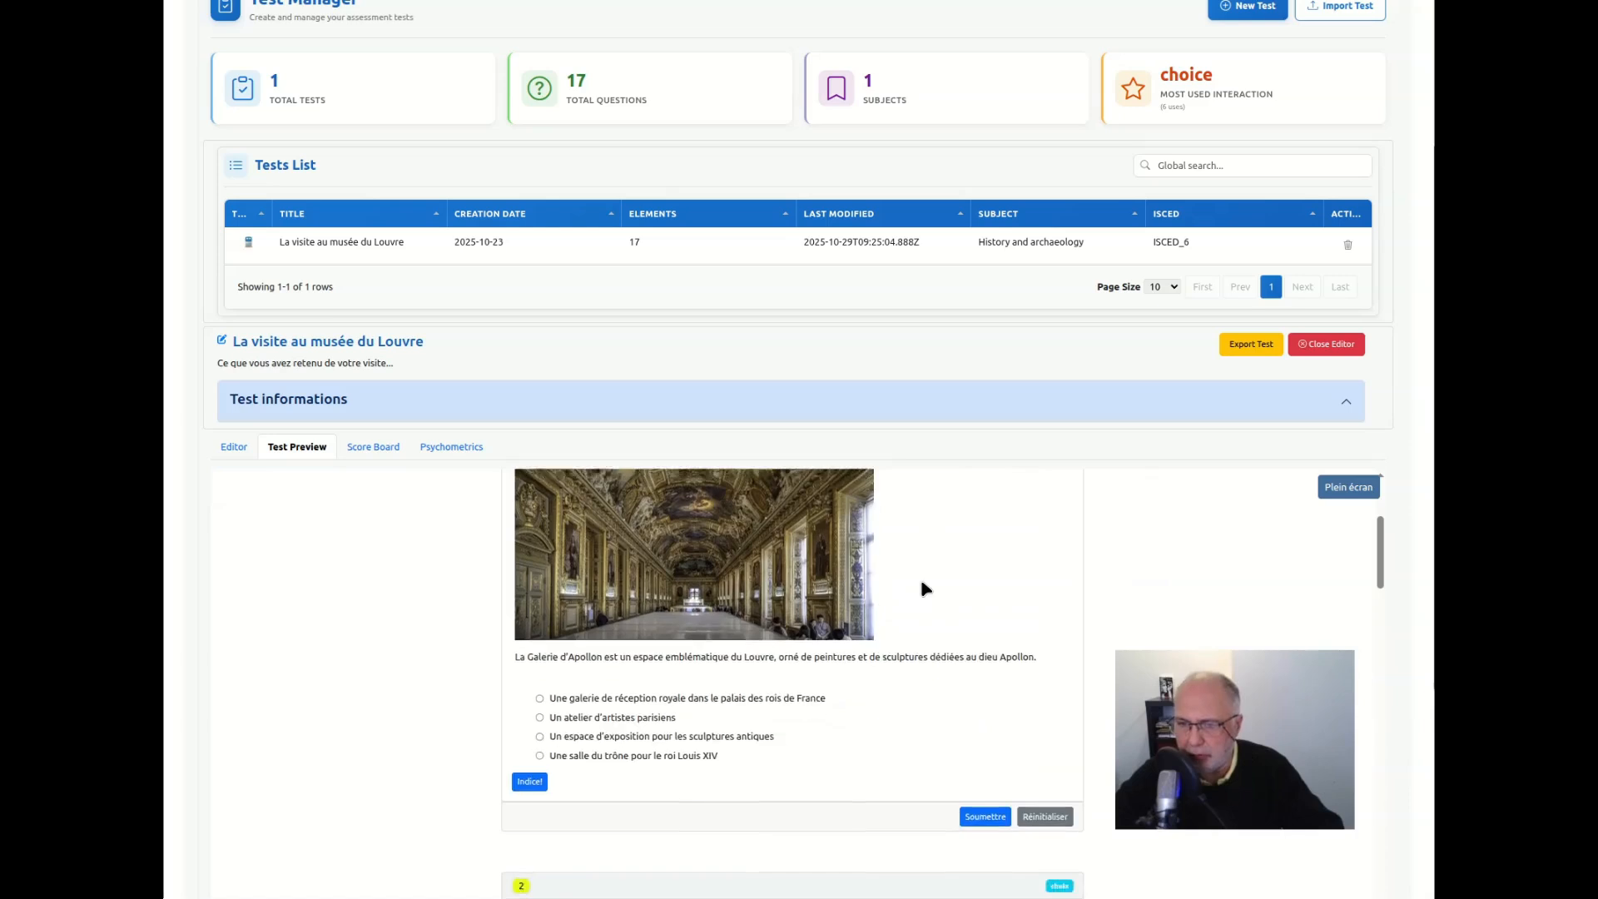
{"action": "scroll", "coordinate": [921, 577], "scroll_direction": "down", "scroll_amount": 2}
{"action": "scroll", "coordinate": [878, 557], "scroll_direction": "up", "scroll_amount": 1}
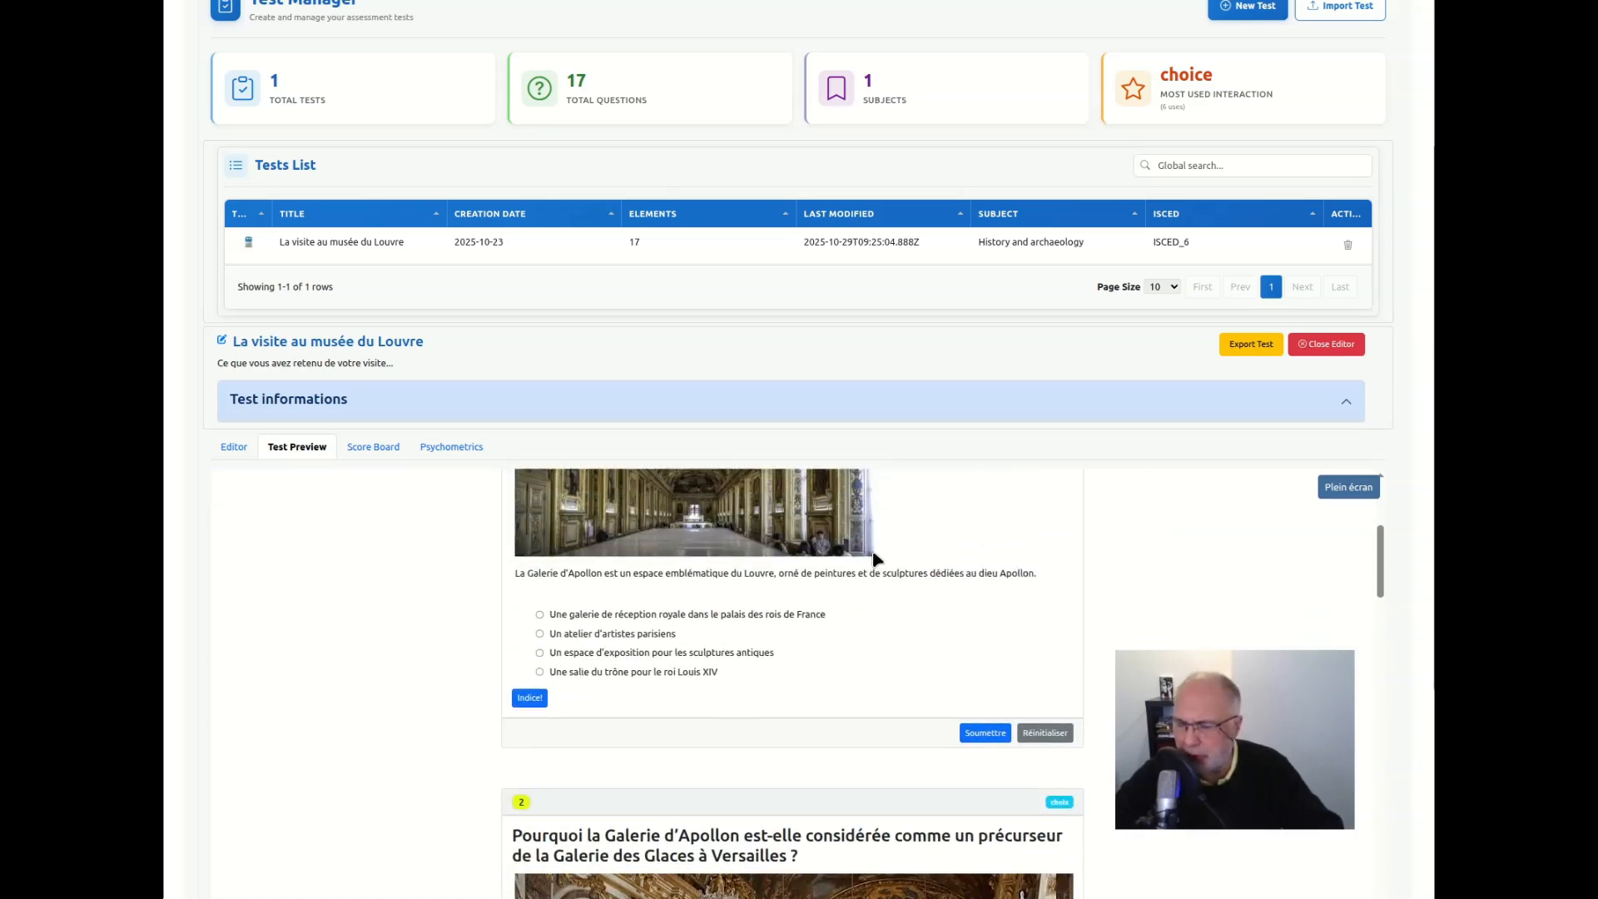
{"action": "scroll", "coordinate": [897, 588], "scroll_direction": "up", "scroll_amount": 2}
{"action": "scroll", "coordinate": [897, 588], "scroll_direction": "down", "scroll_amount": 2}
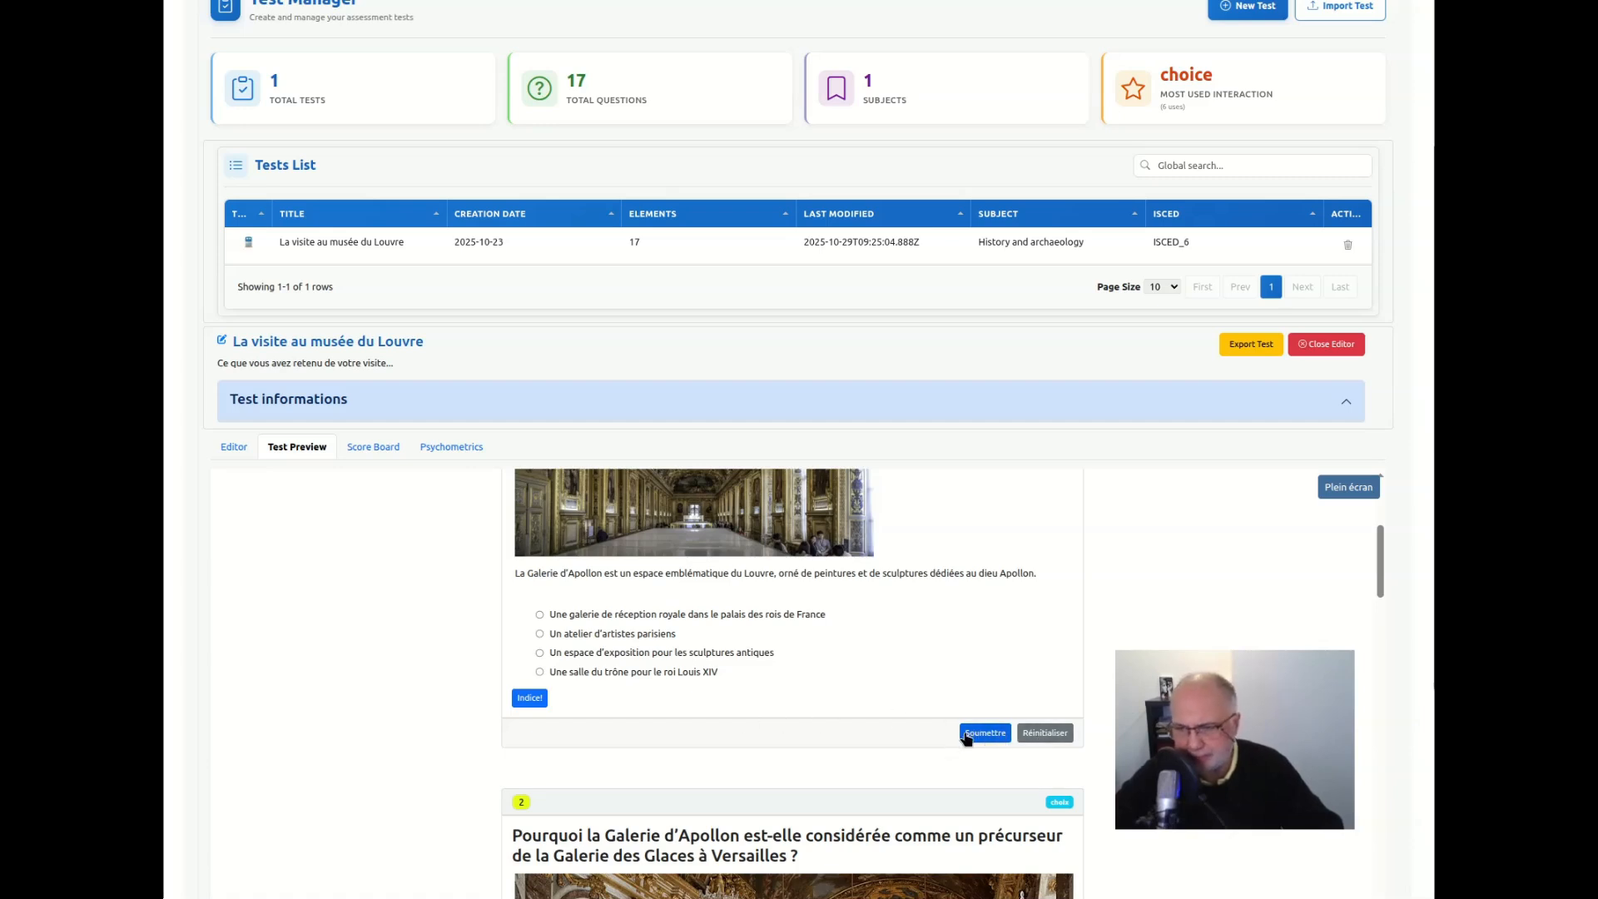
{"action": "scroll", "coordinate": [695, 607], "scroll_direction": "up", "scroll_amount": 6}
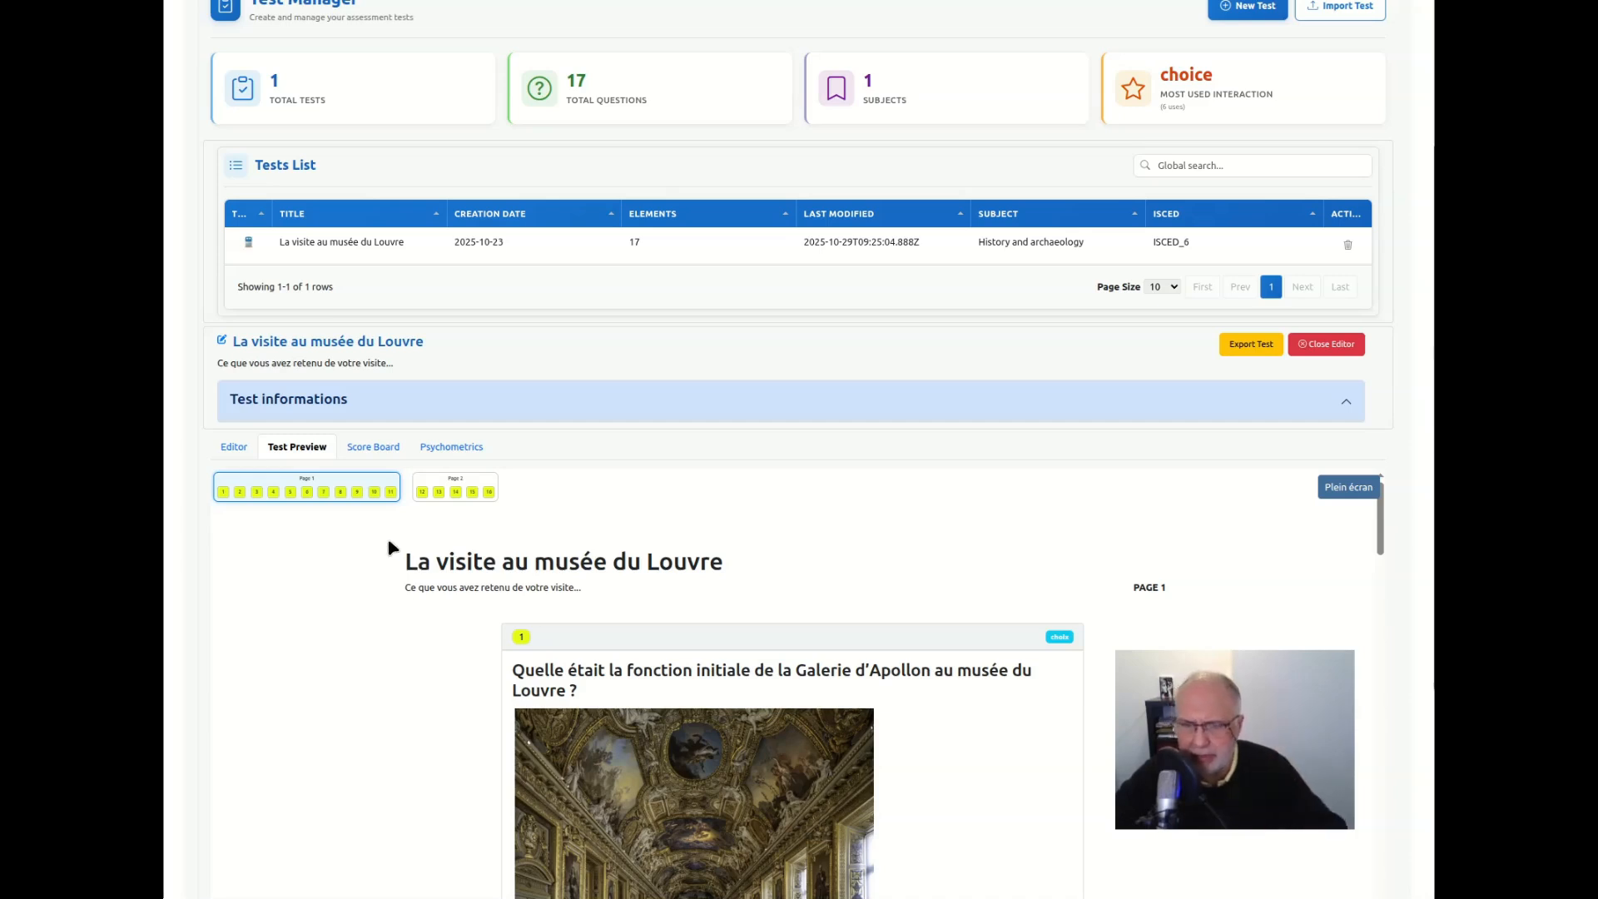
Look through the remaining Page 1 questions in the test preview, and go on to the short-answer questions of Page 2
{"action": "scroll", "coordinate": [360, 574], "scroll_direction": "up", "scroll_amount": 1}
{"action": "scroll", "coordinate": [357, 586], "scroll_direction": "down", "scroll_amount": 5}
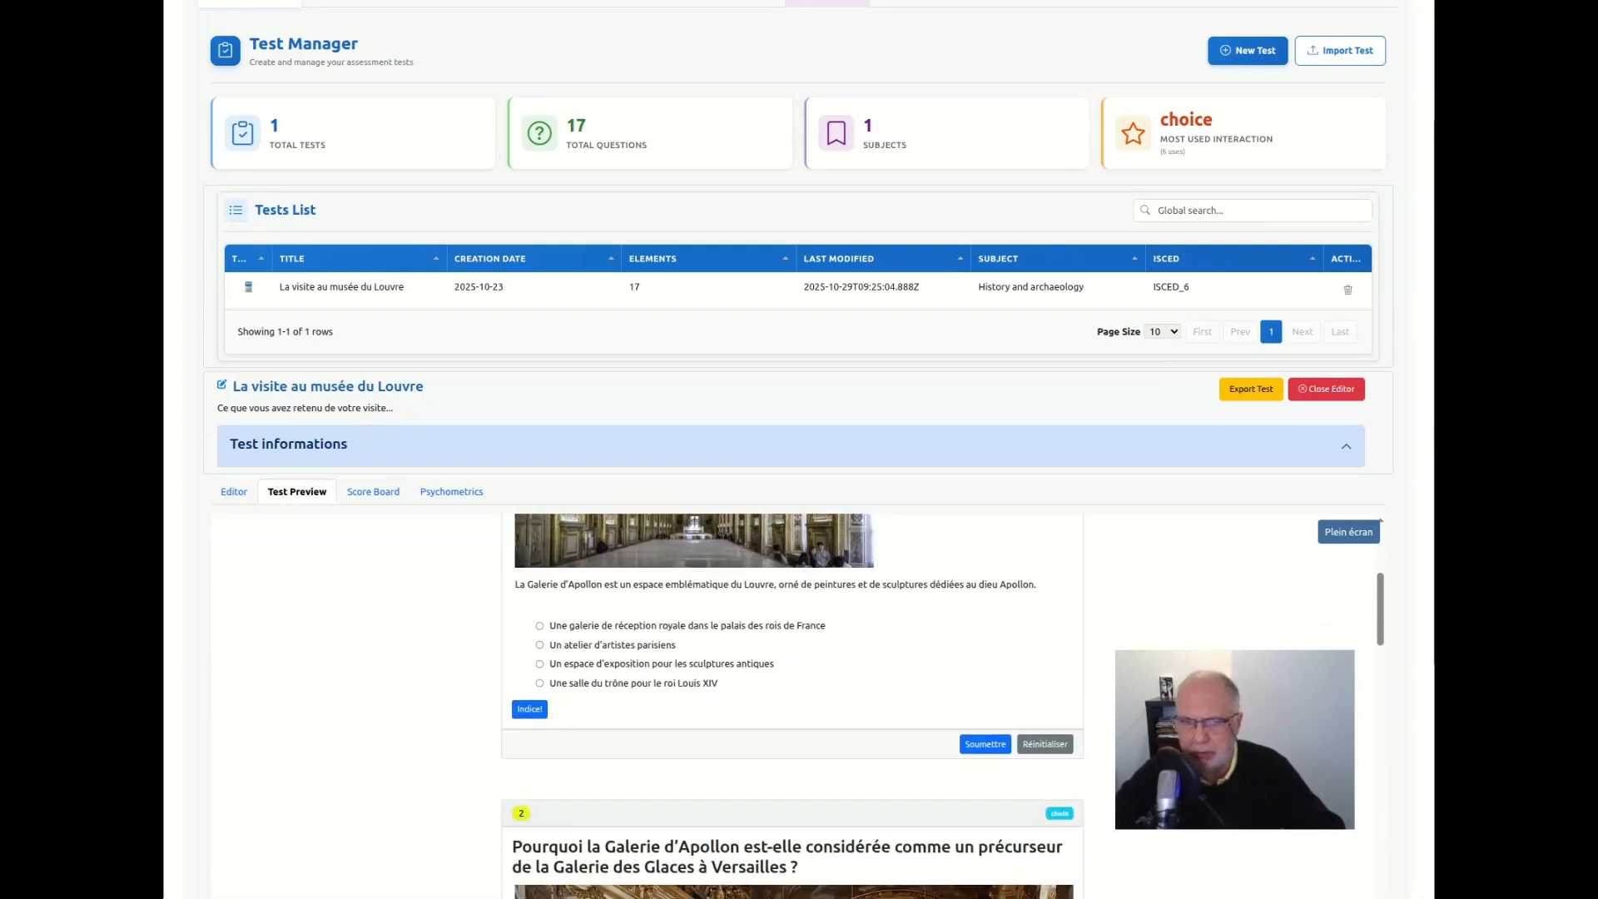
{"action": "scroll", "coordinate": [183, 541], "scroll_direction": "down", "scroll_amount": 5}
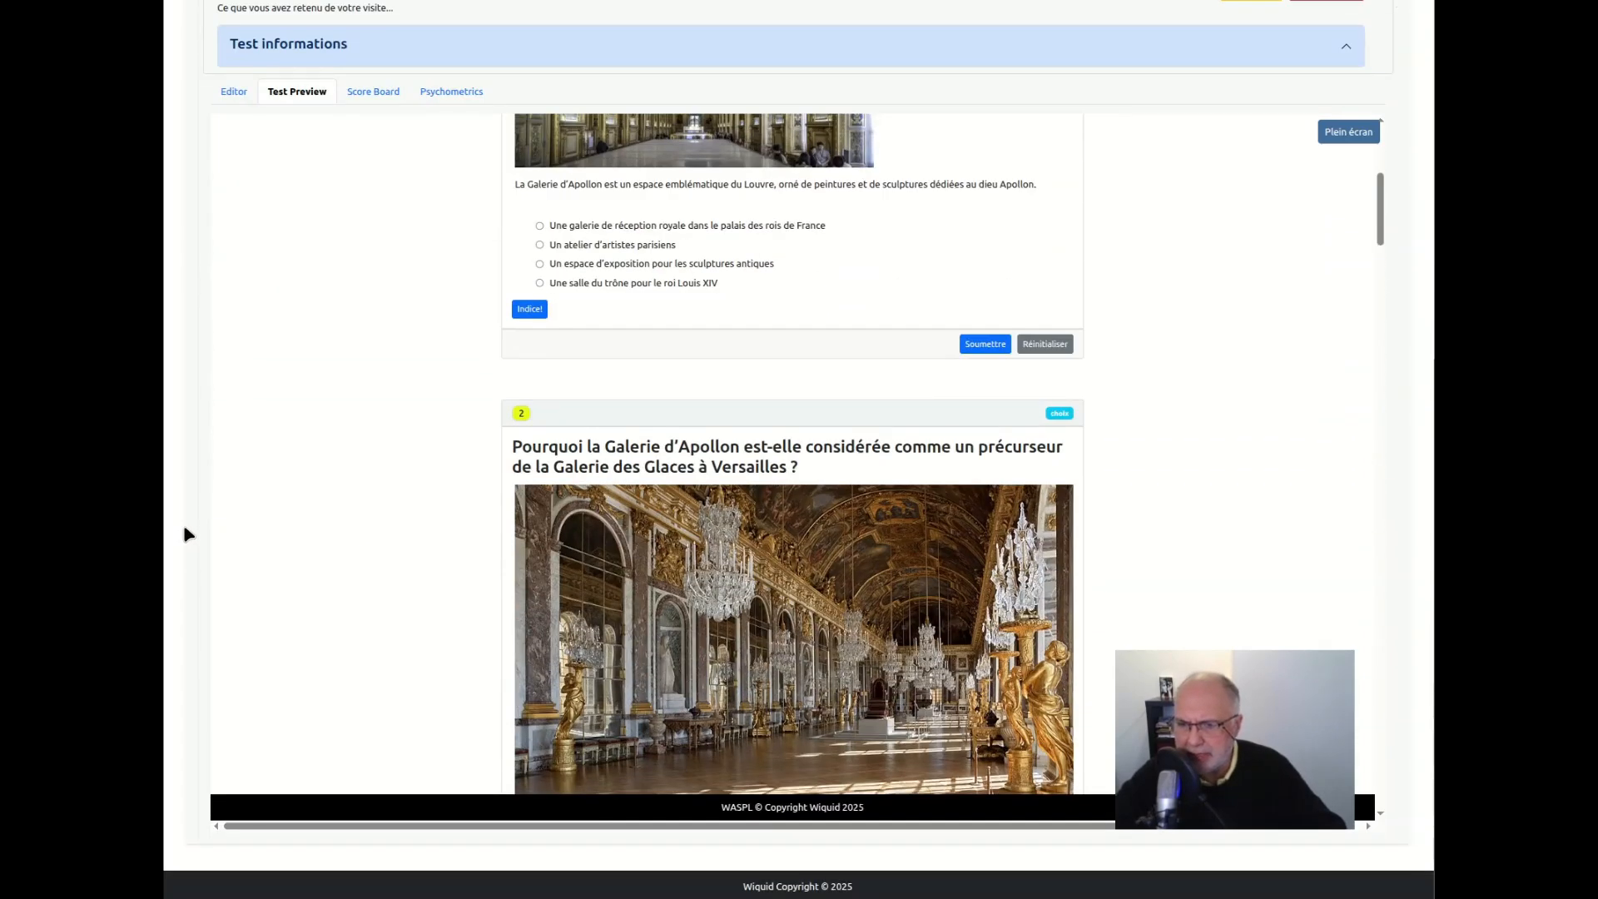
{"action": "scroll", "coordinate": [466, 408], "scroll_direction": "down", "scroll_amount": 10}
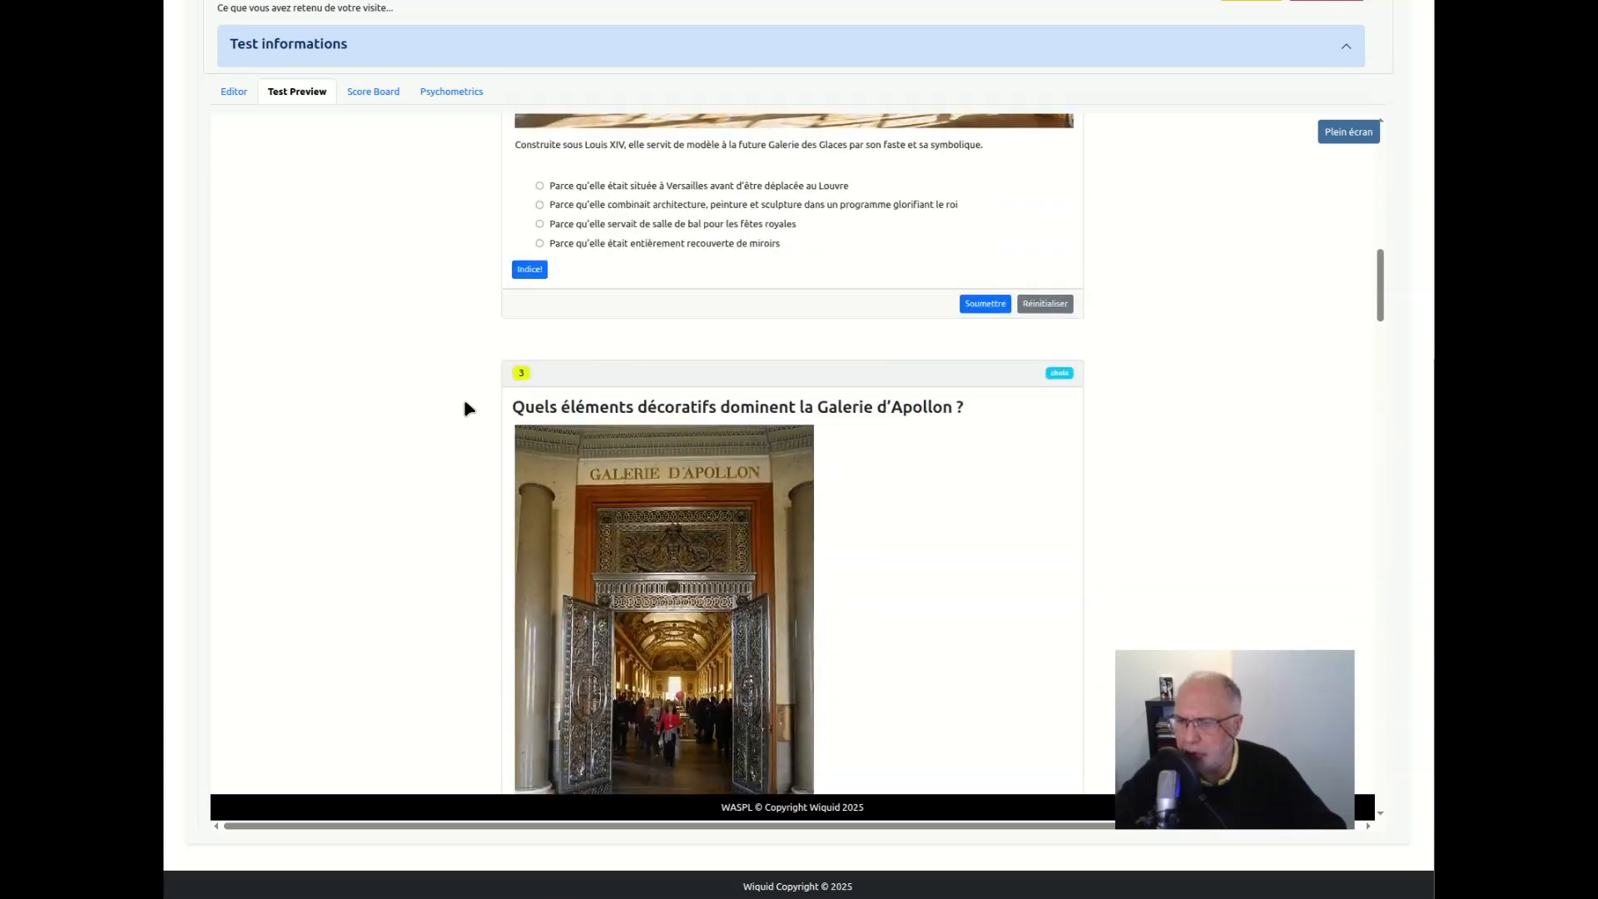
{"action": "scroll", "coordinate": [466, 408], "scroll_direction": "down", "scroll_amount": 15}
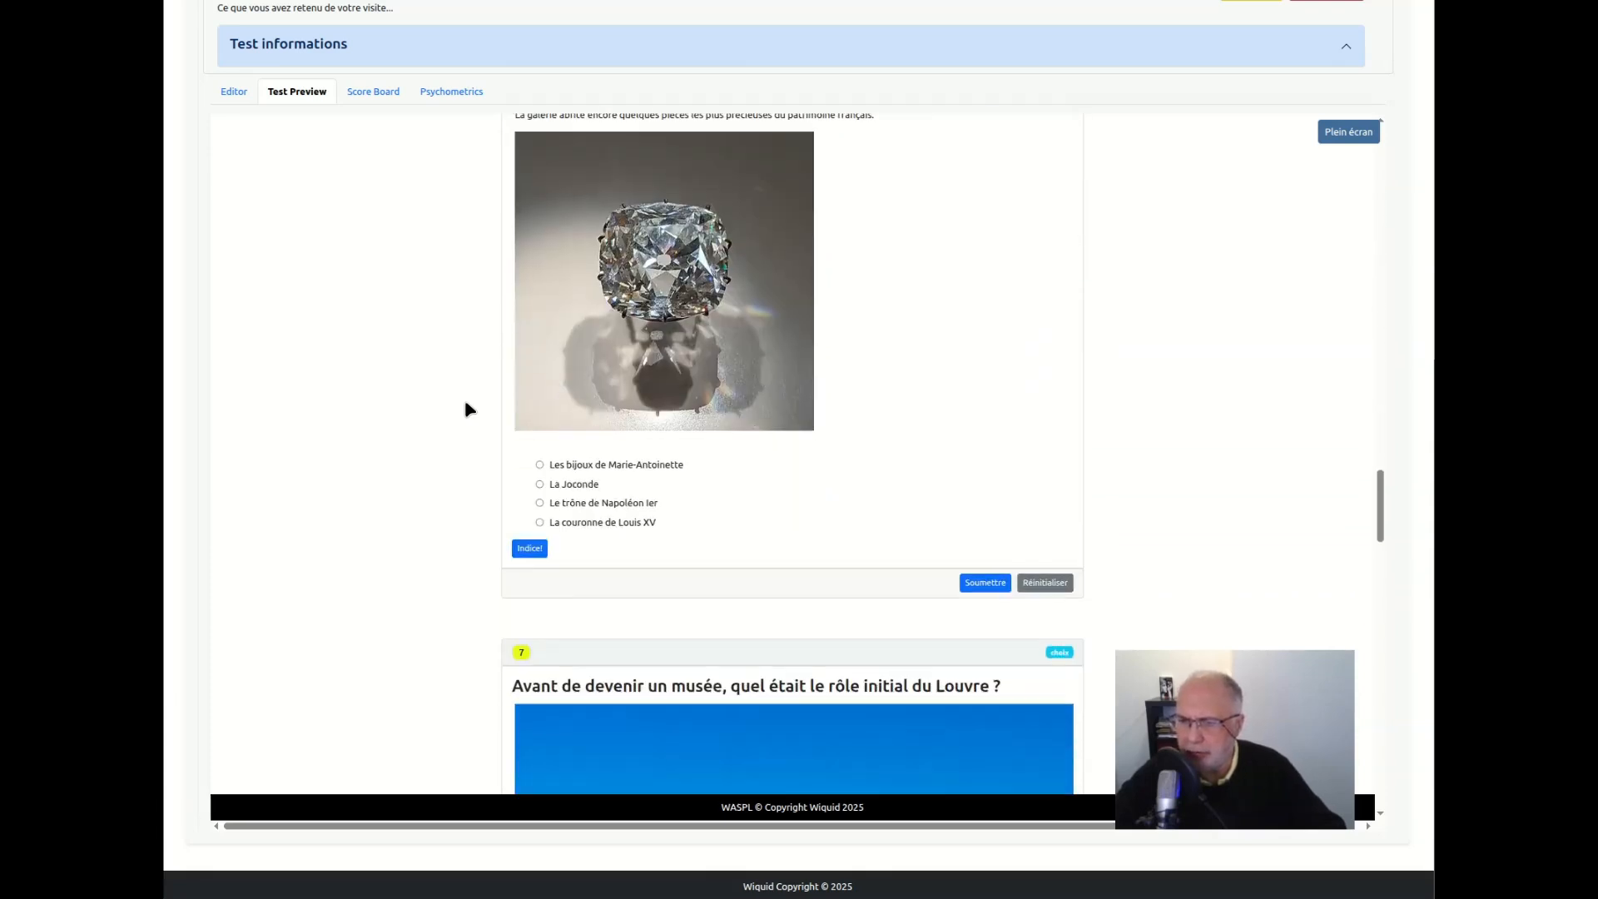
{"action": "scroll", "coordinate": [466, 407], "scroll_direction": "down", "scroll_amount": 15}
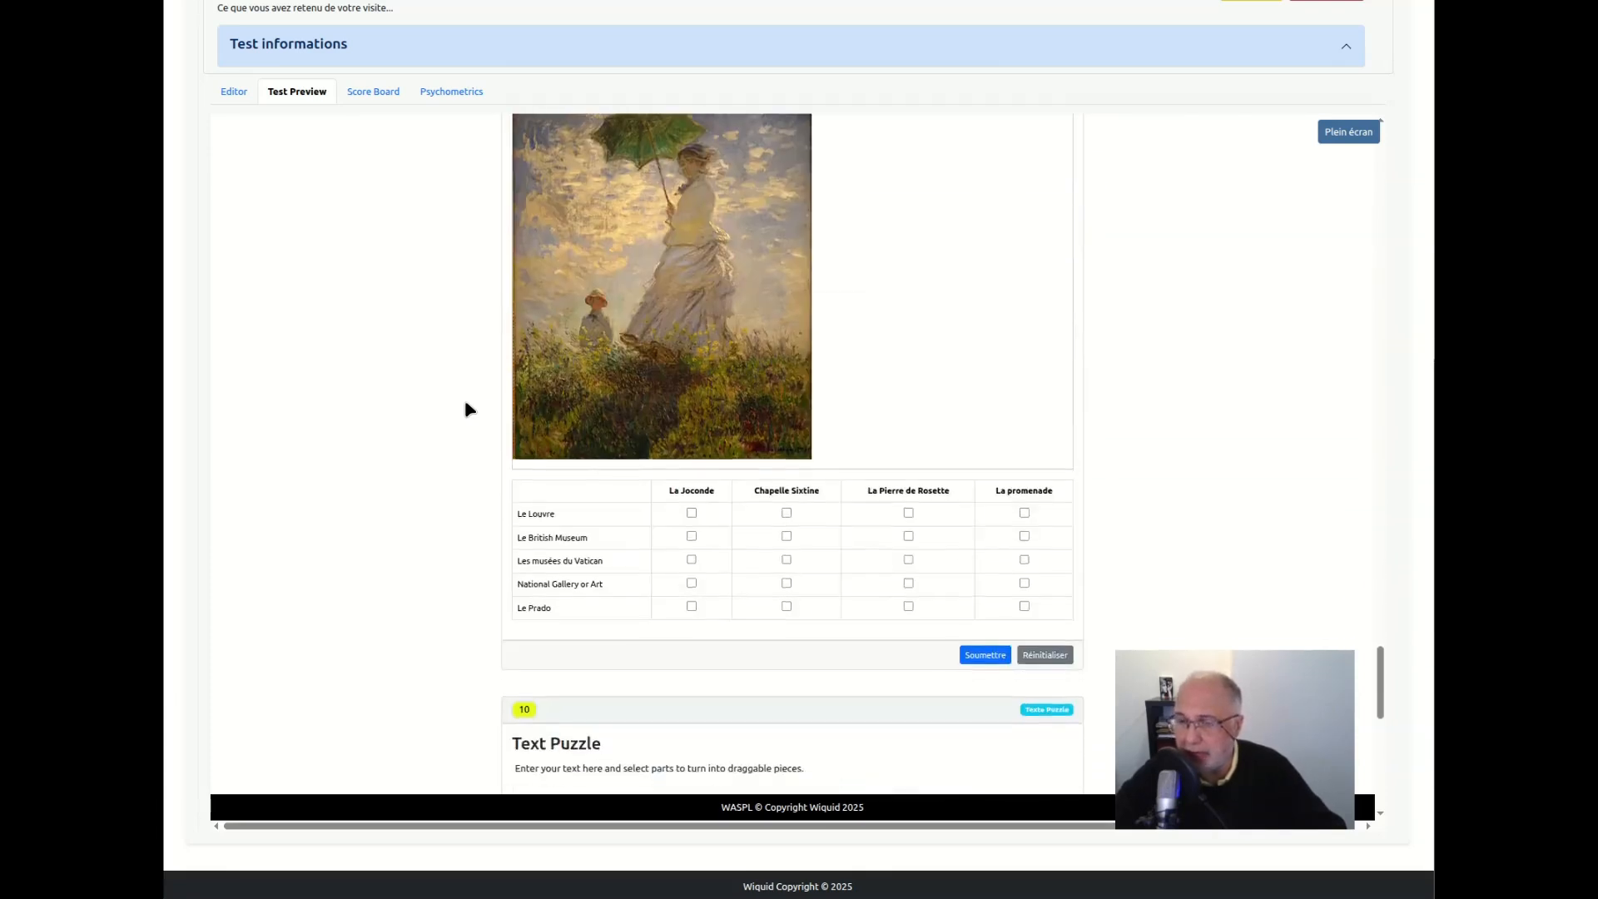
{"action": "scroll", "coordinate": [466, 407], "scroll_direction": "down", "scroll_amount": 3}
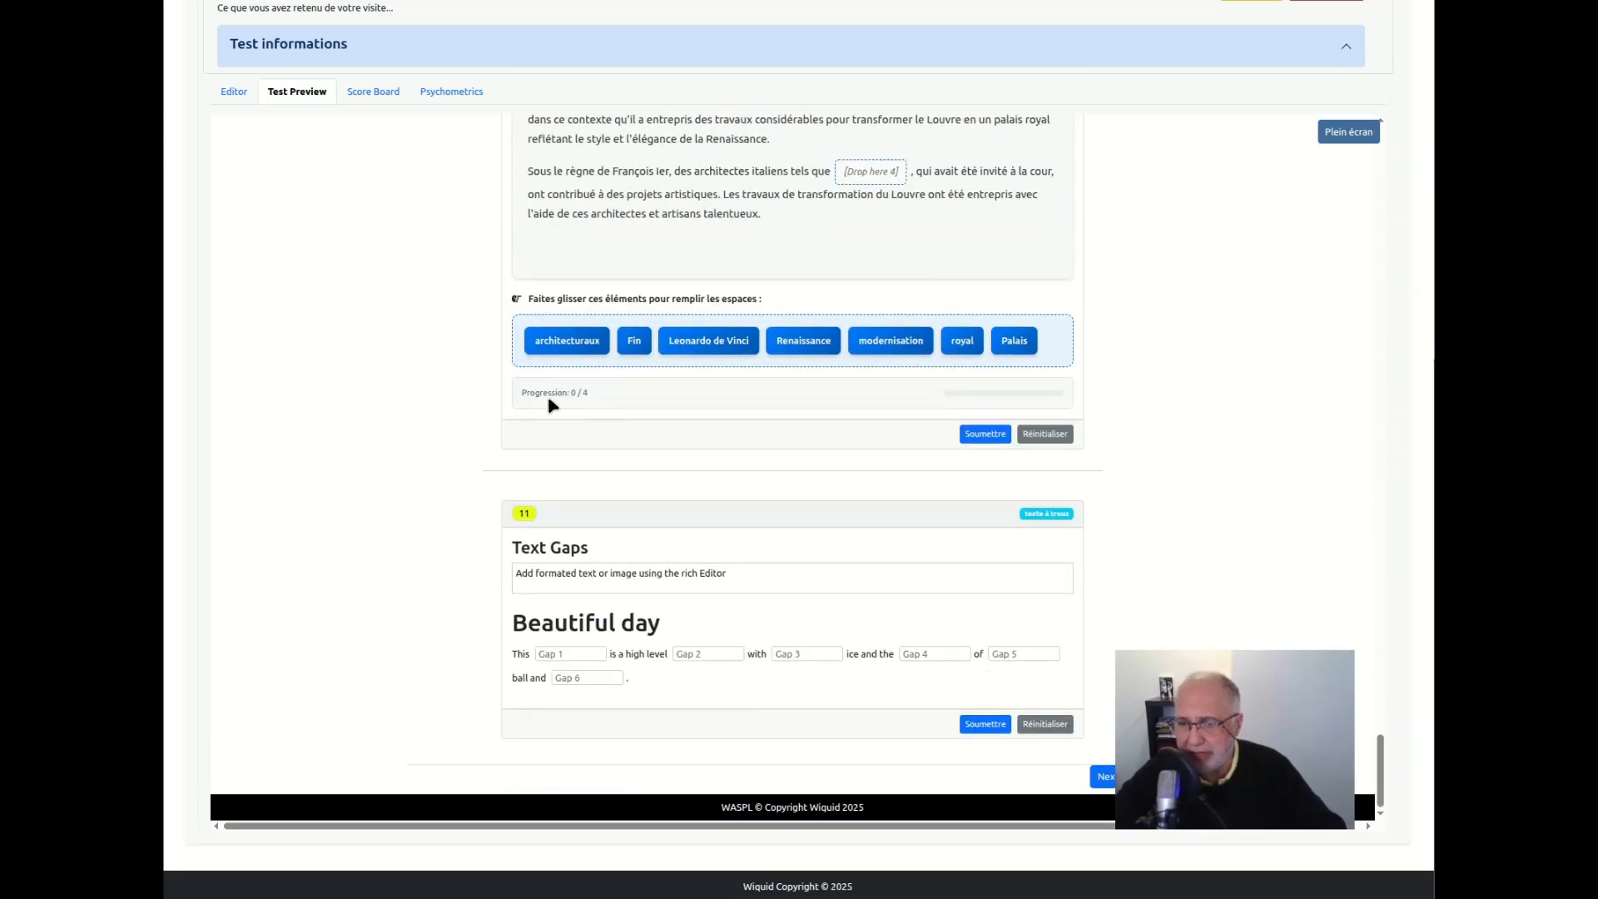
{"action": "left_click_drag", "start_coordinate": [1234, 693], "coordinate": [1277, 517]}
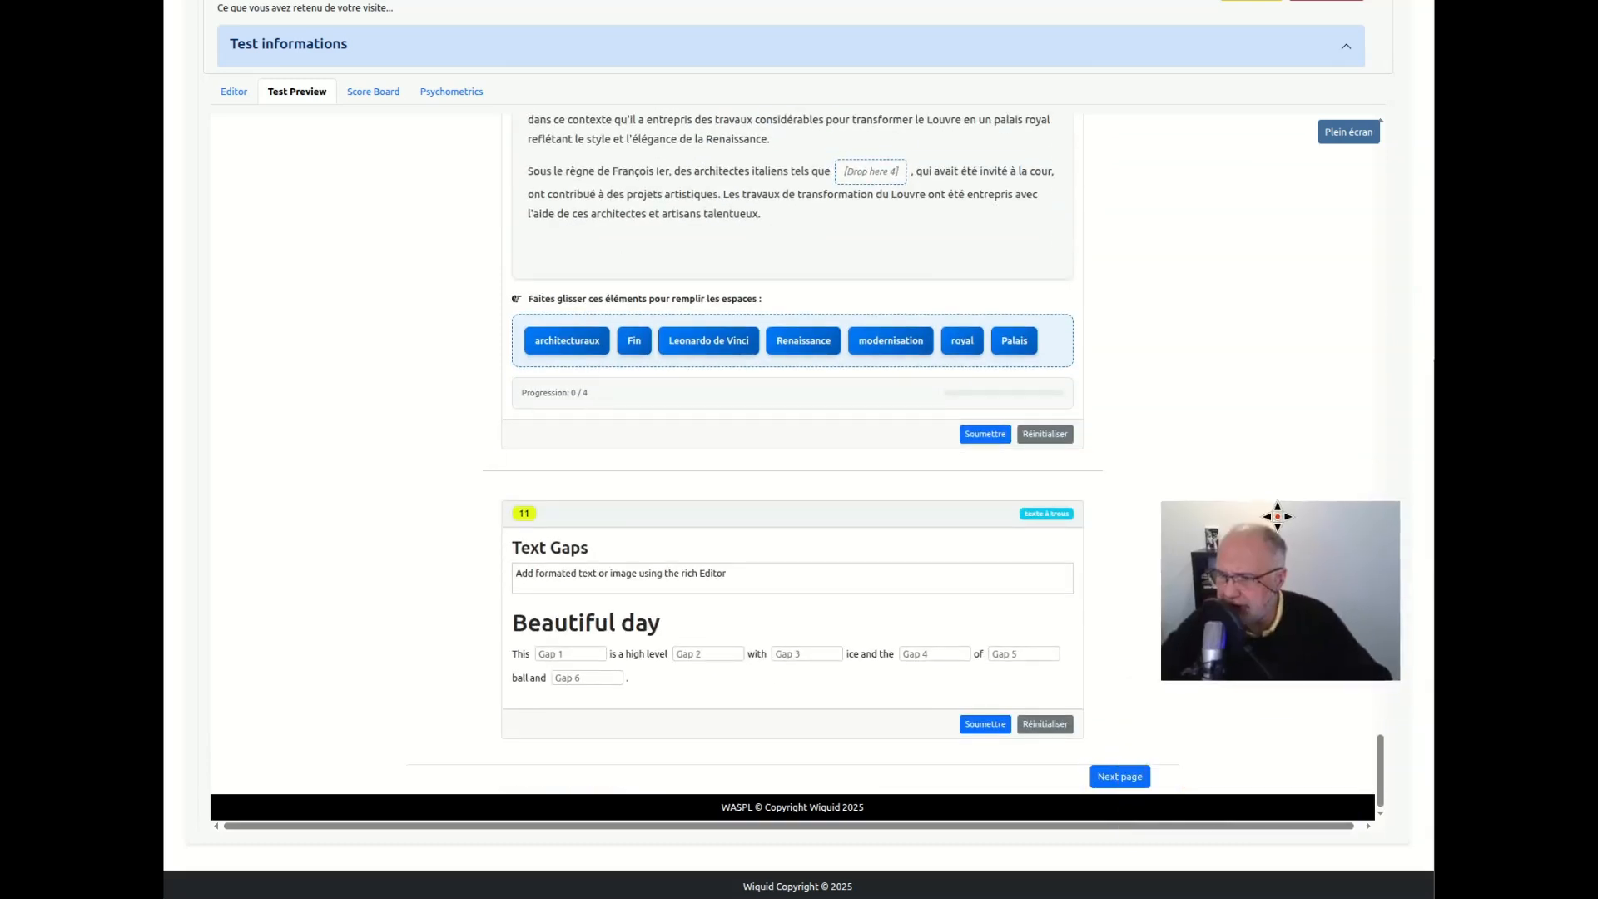
{"action": "left_click", "coordinate": [1136, 778]}
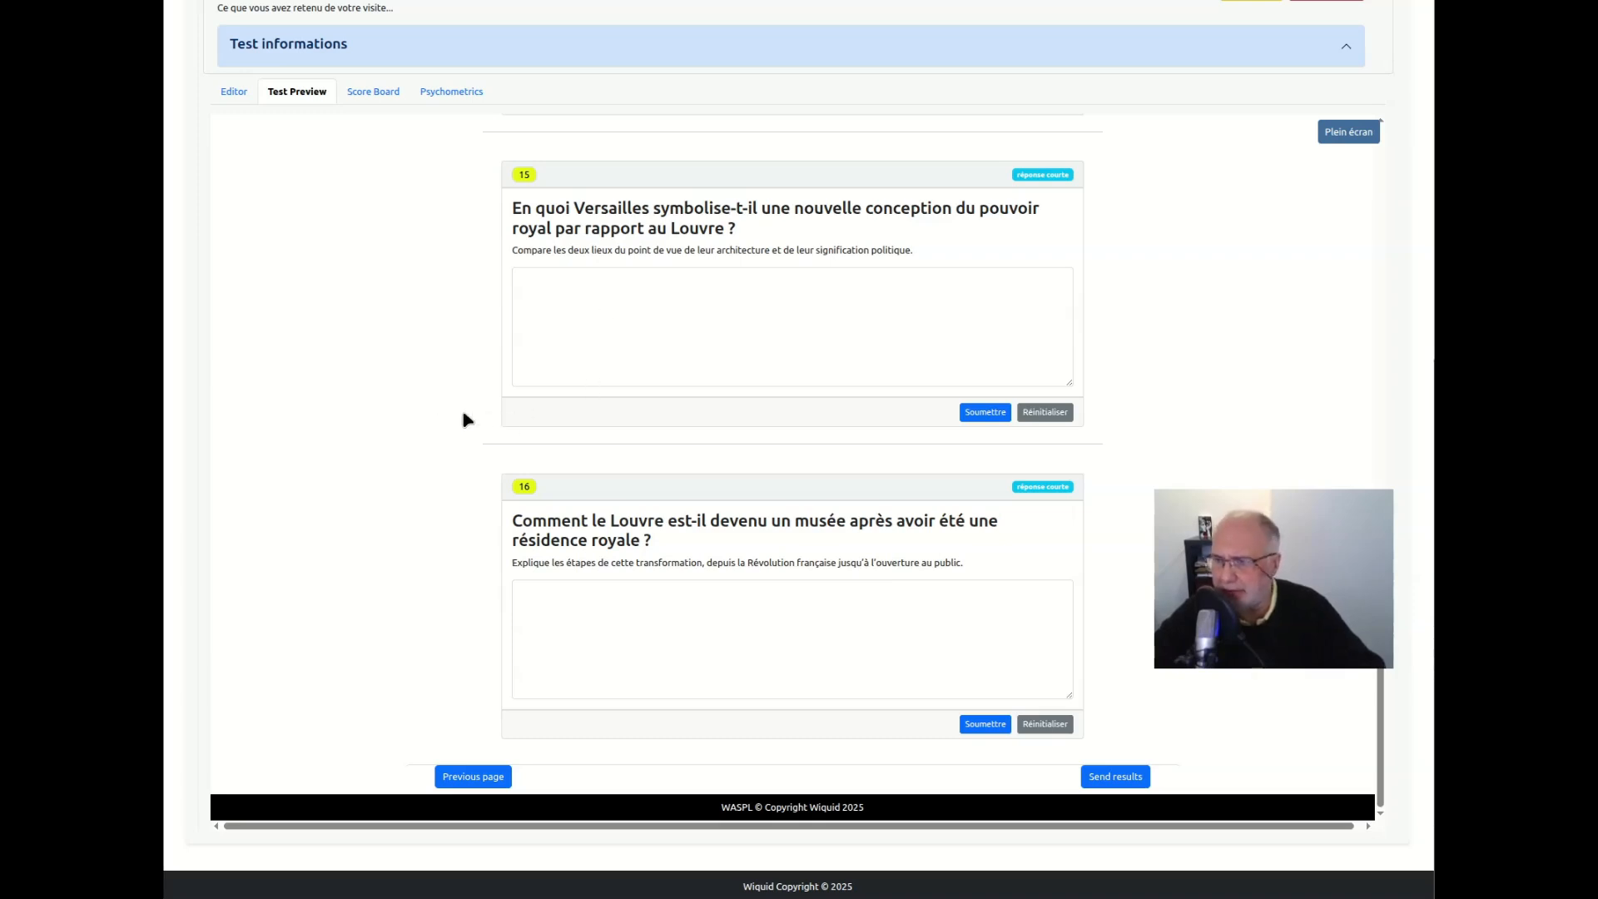
{"action": "scroll", "coordinate": [466, 419], "scroll_direction": "up", "scroll_amount": 12}
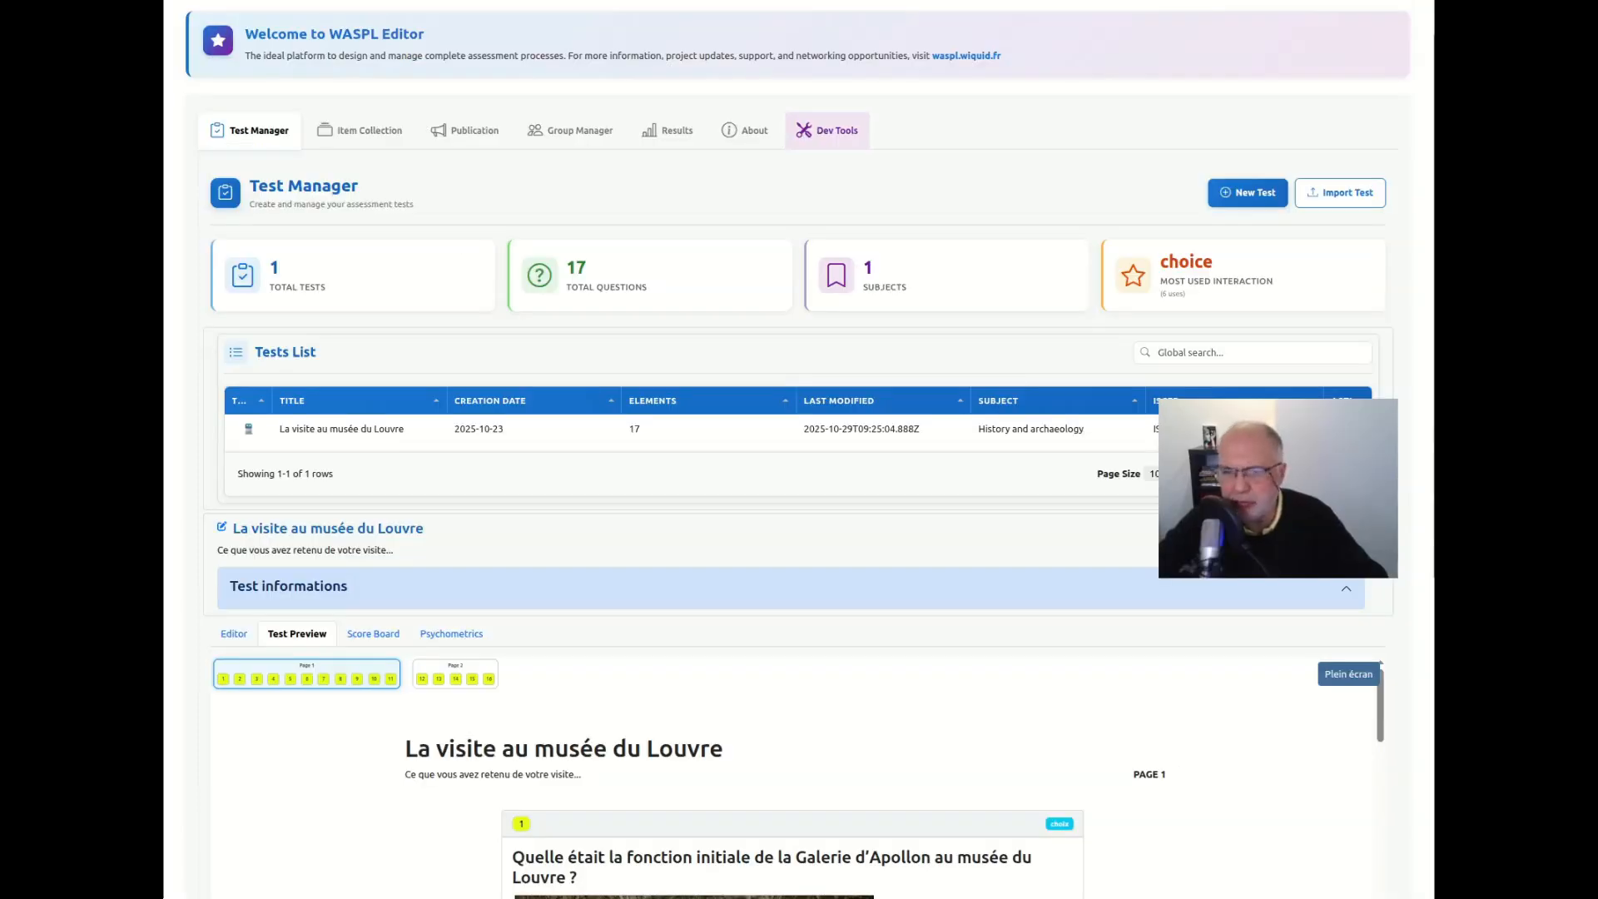
Open the test's Score Board and examine the distribution of maximum scores per item
{"action": "left_click", "coordinate": [384, 639]}
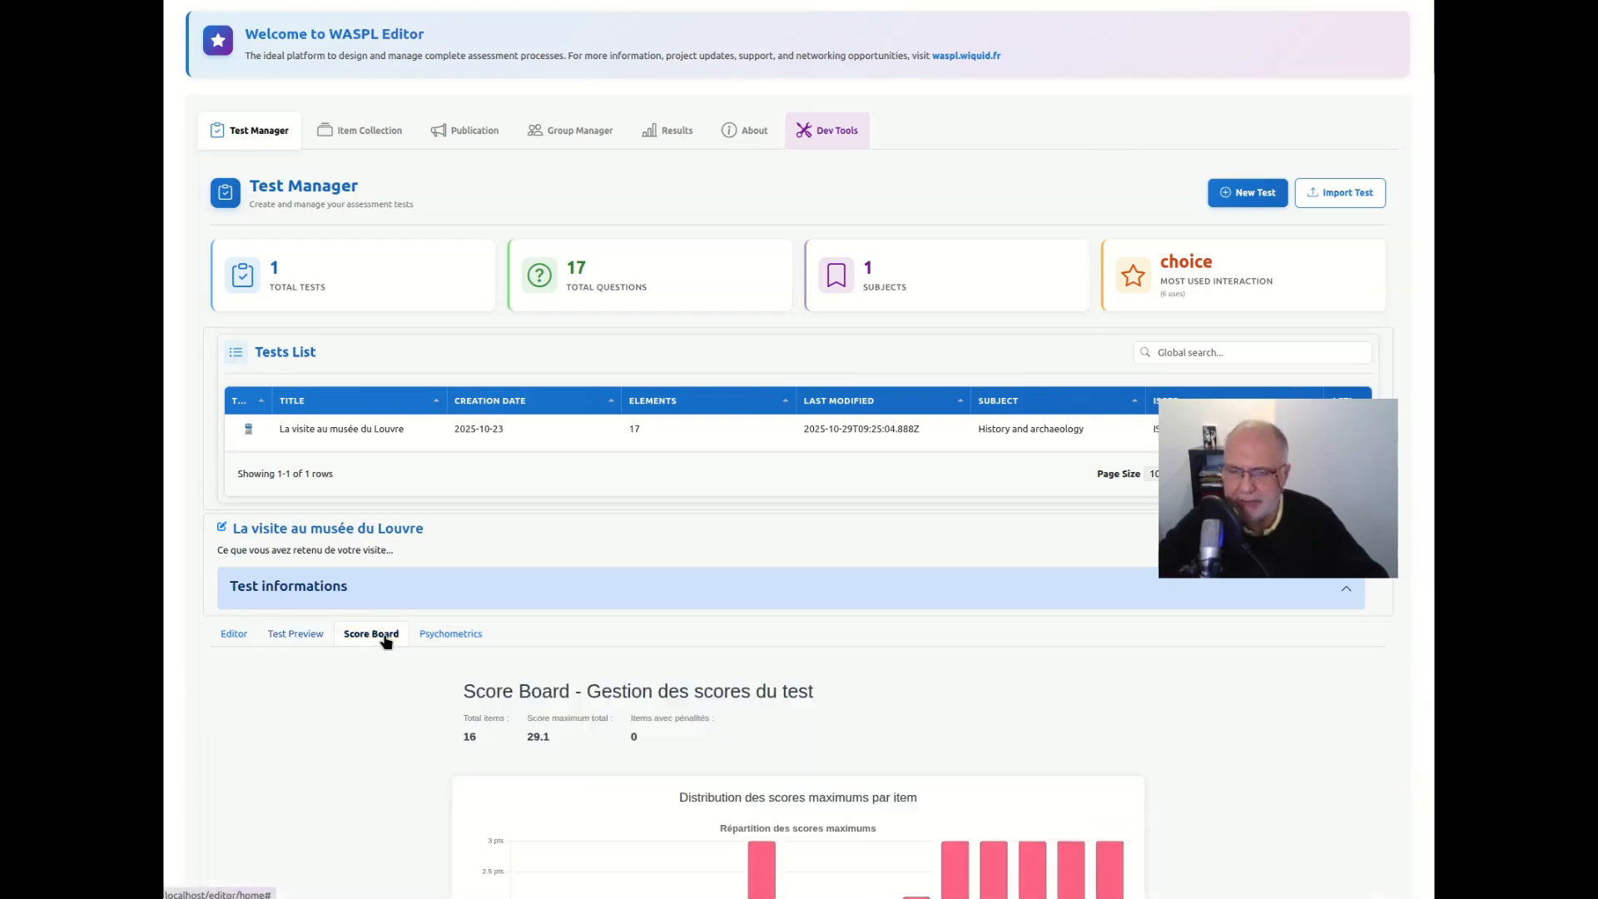
{"action": "scroll", "coordinate": [383, 641], "scroll_direction": "down", "scroll_amount": 6}
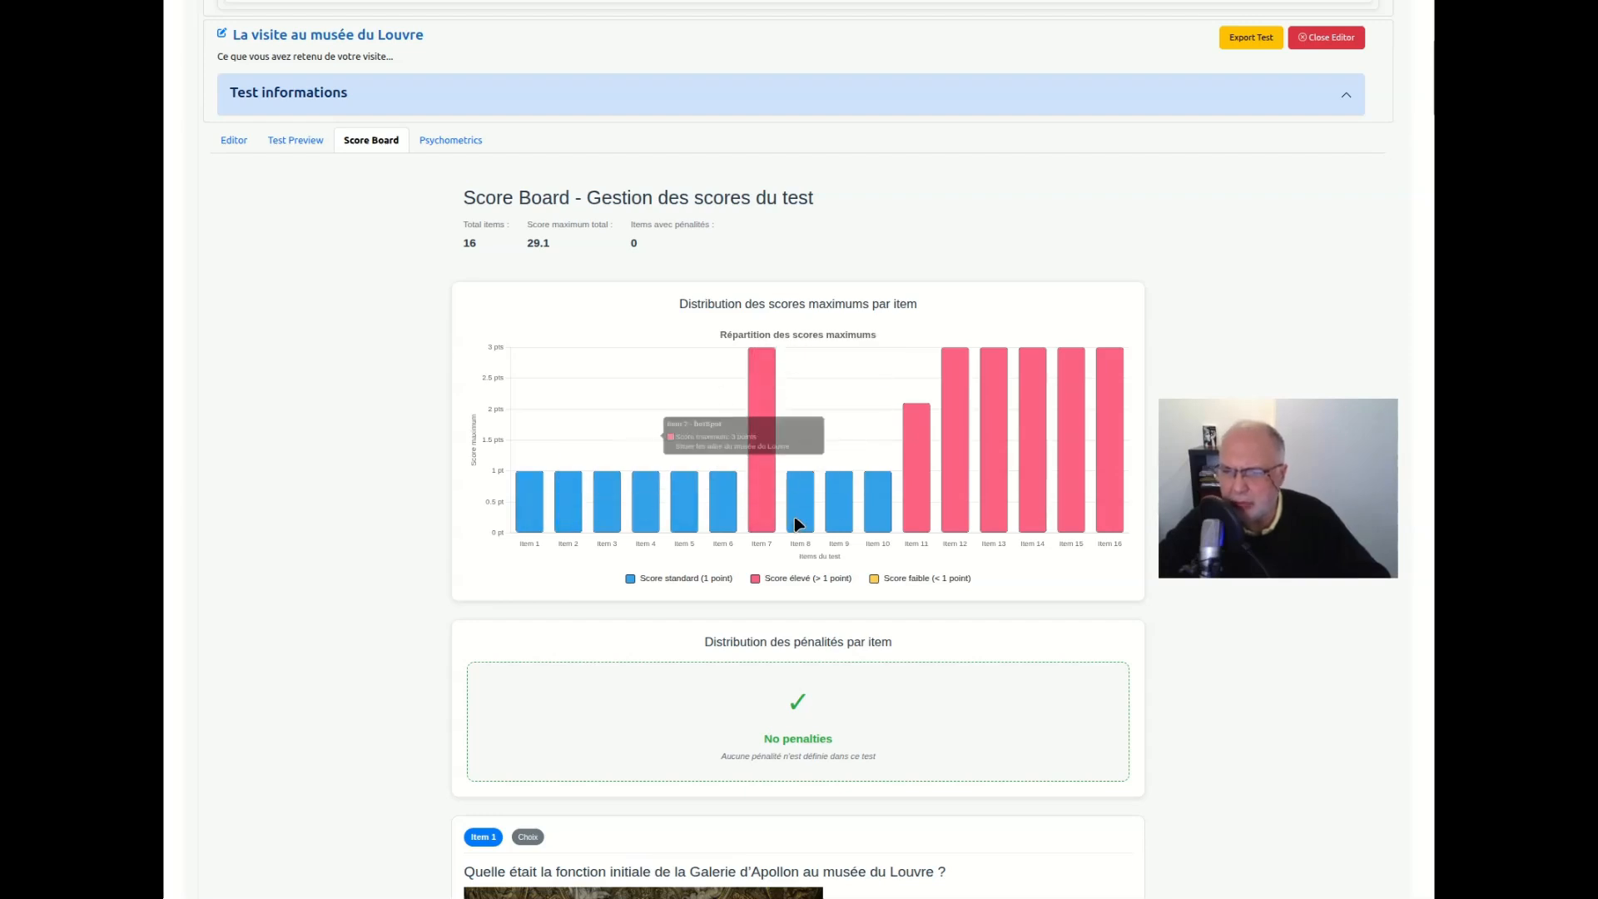
{"action": "mouse_move", "coordinate": [770, 489]}
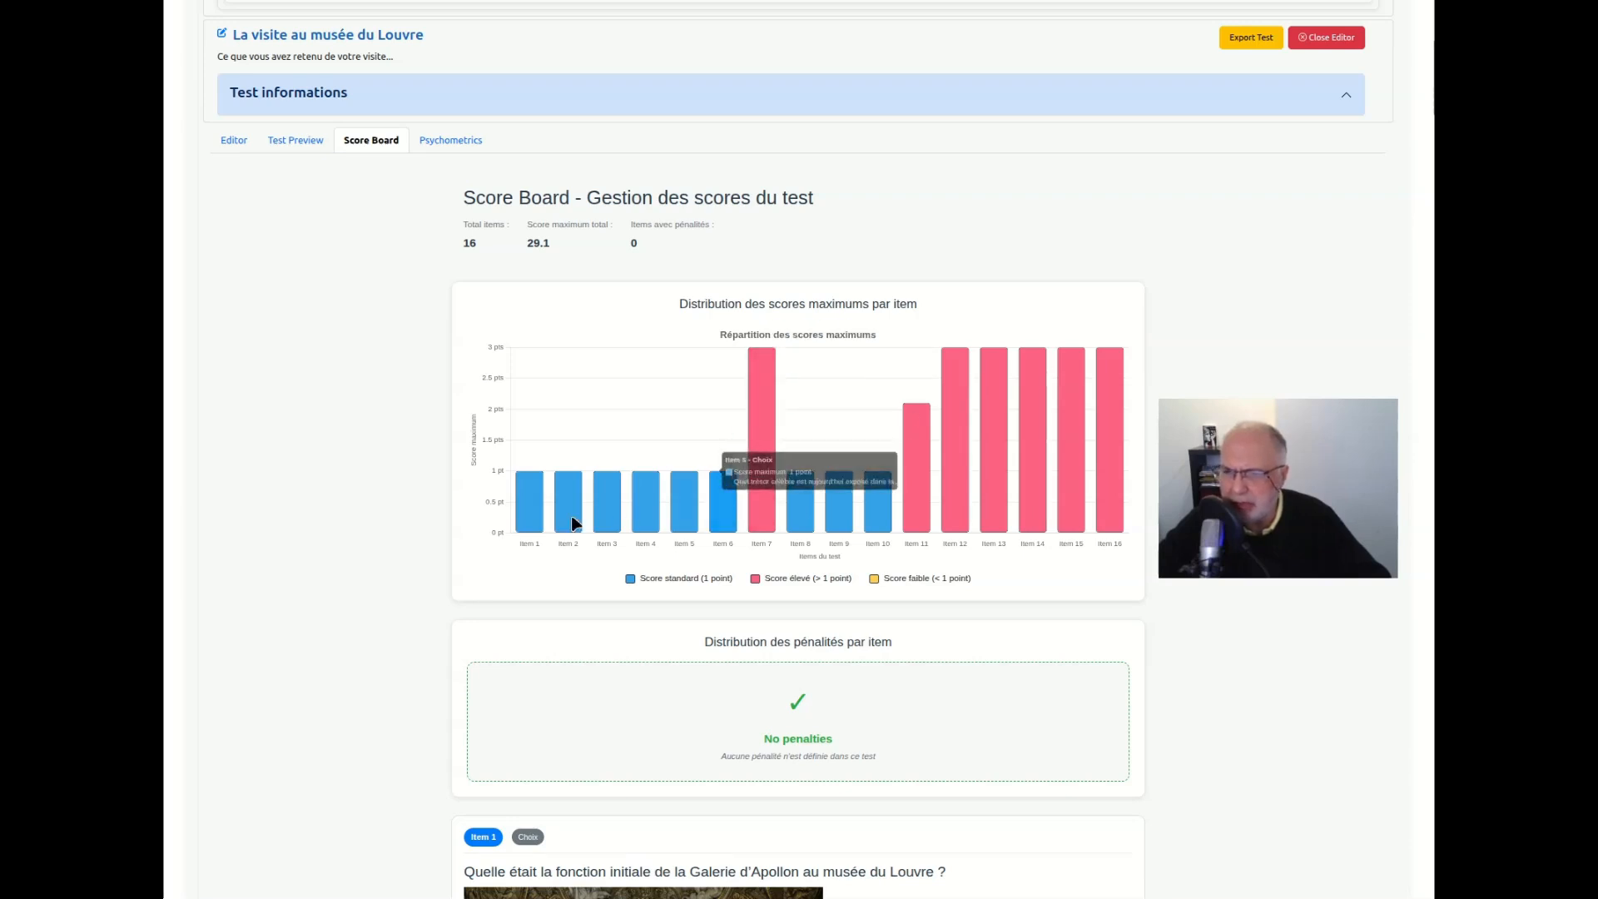
Set the weight of the Sully option to 0.3 in Item 7, the hotspot question on the Louvre's wings
{"action": "scroll", "coordinate": [773, 503], "scroll_direction": "down", "scroll_amount": 20}
{"action": "scroll", "coordinate": [766, 487], "scroll_direction": "down", "scroll_amount": 9}
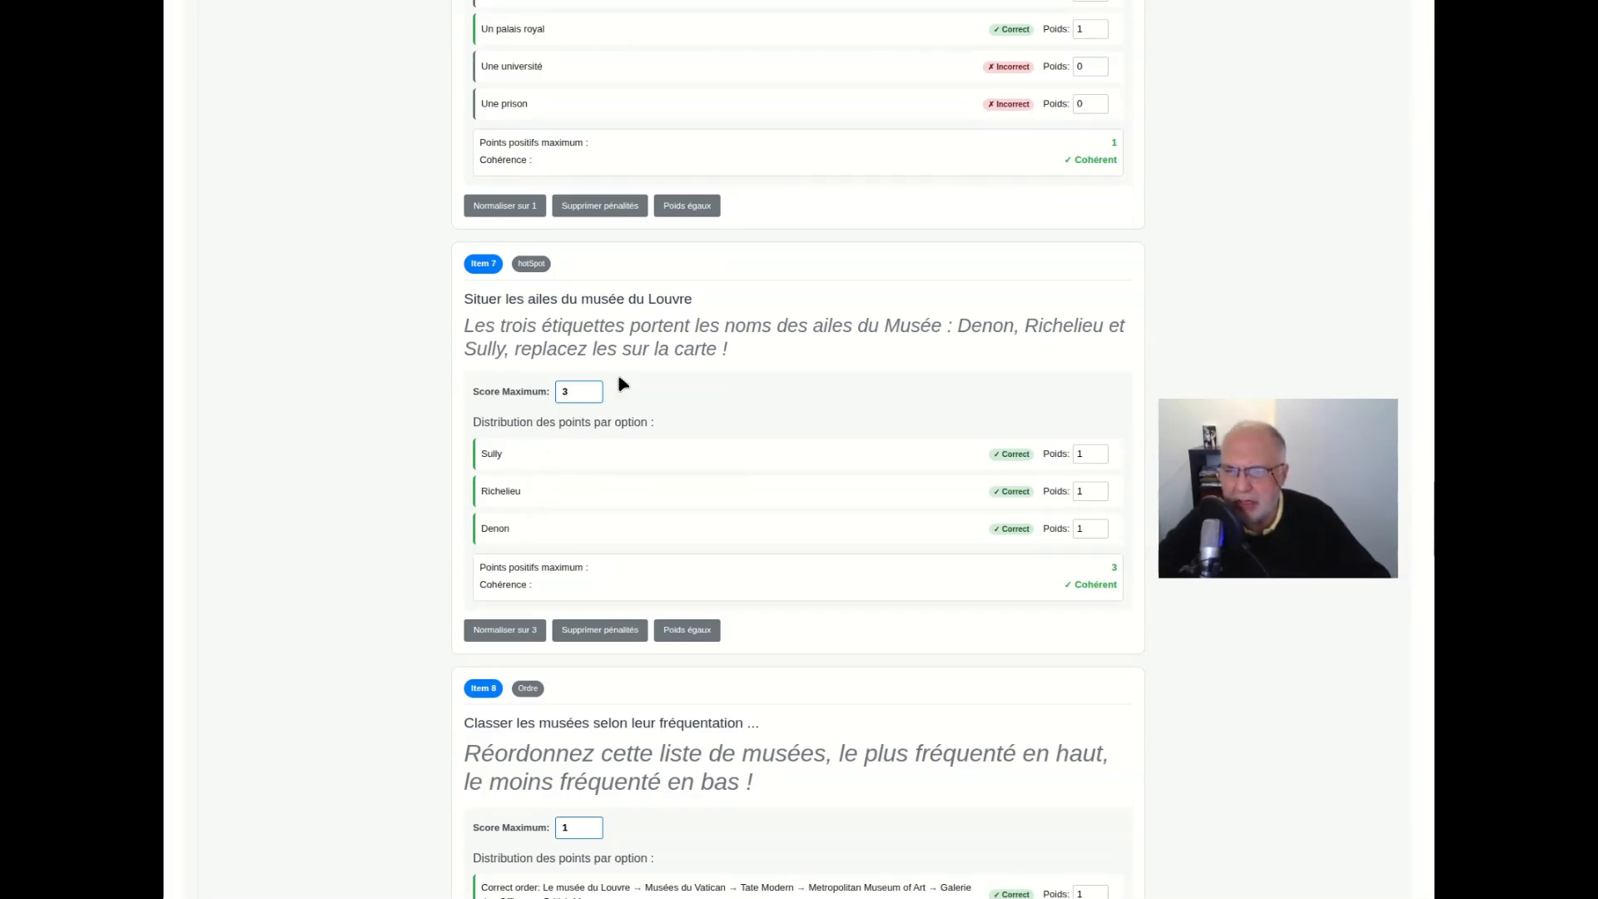
{"action": "left_click", "coordinate": [1100, 455]}
{"action": "left_click", "coordinate": [1100, 455]}
{"action": "left_click", "coordinate": [1100, 455]}
{"action": "left_click", "coordinate": [1099, 458]}
{"action": "left_click", "coordinate": [1099, 457]}
{"action": "left_click", "coordinate": [1099, 458]}
{"action": "left_click", "coordinate": [1099, 457]}
{"action": "left_click", "coordinate": [1098, 457]}
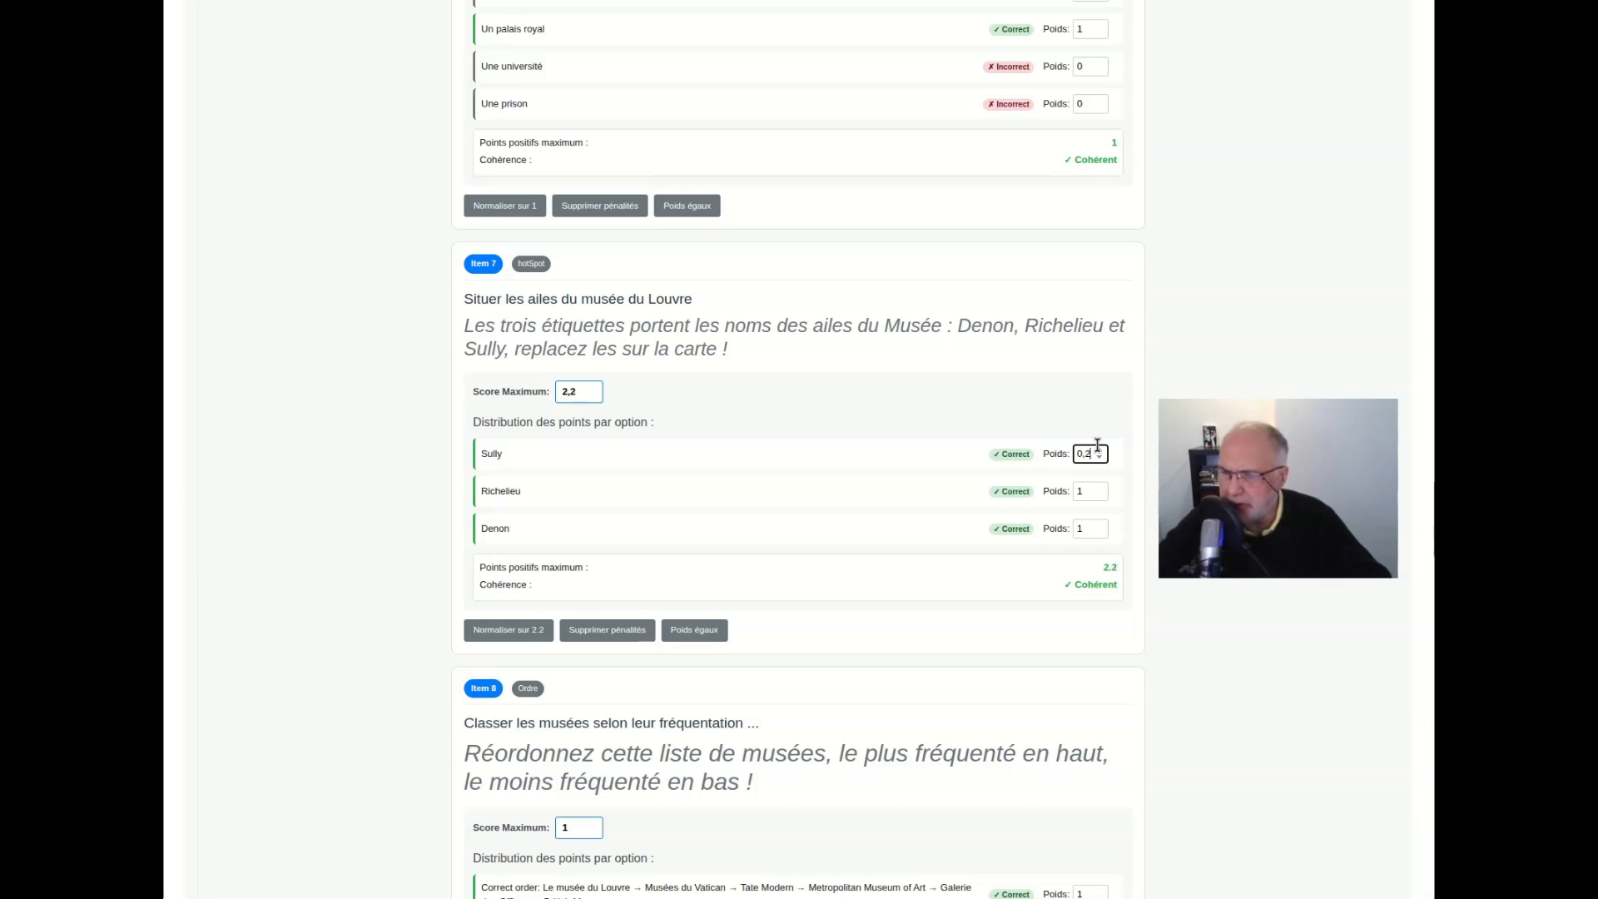
Set the weights of Item 7's other two options to 0.3 for Richelieu and 0.4 for Denon
{"action": "left_click", "coordinate": [1100, 496]}
{"action": "left_click", "coordinate": [1099, 496]}
{"action": "left_click", "coordinate": [1099, 495]}
{"action": "left_click", "coordinate": [1100, 495]}
{"action": "left_click", "coordinate": [1099, 495]}
{"action": "left_click", "coordinate": [1099, 533]}
{"action": "left_click", "coordinate": [1099, 533]}
{"action": "left_click", "coordinate": [1100, 533]}
{"action": "left_click", "coordinate": [1099, 532]}
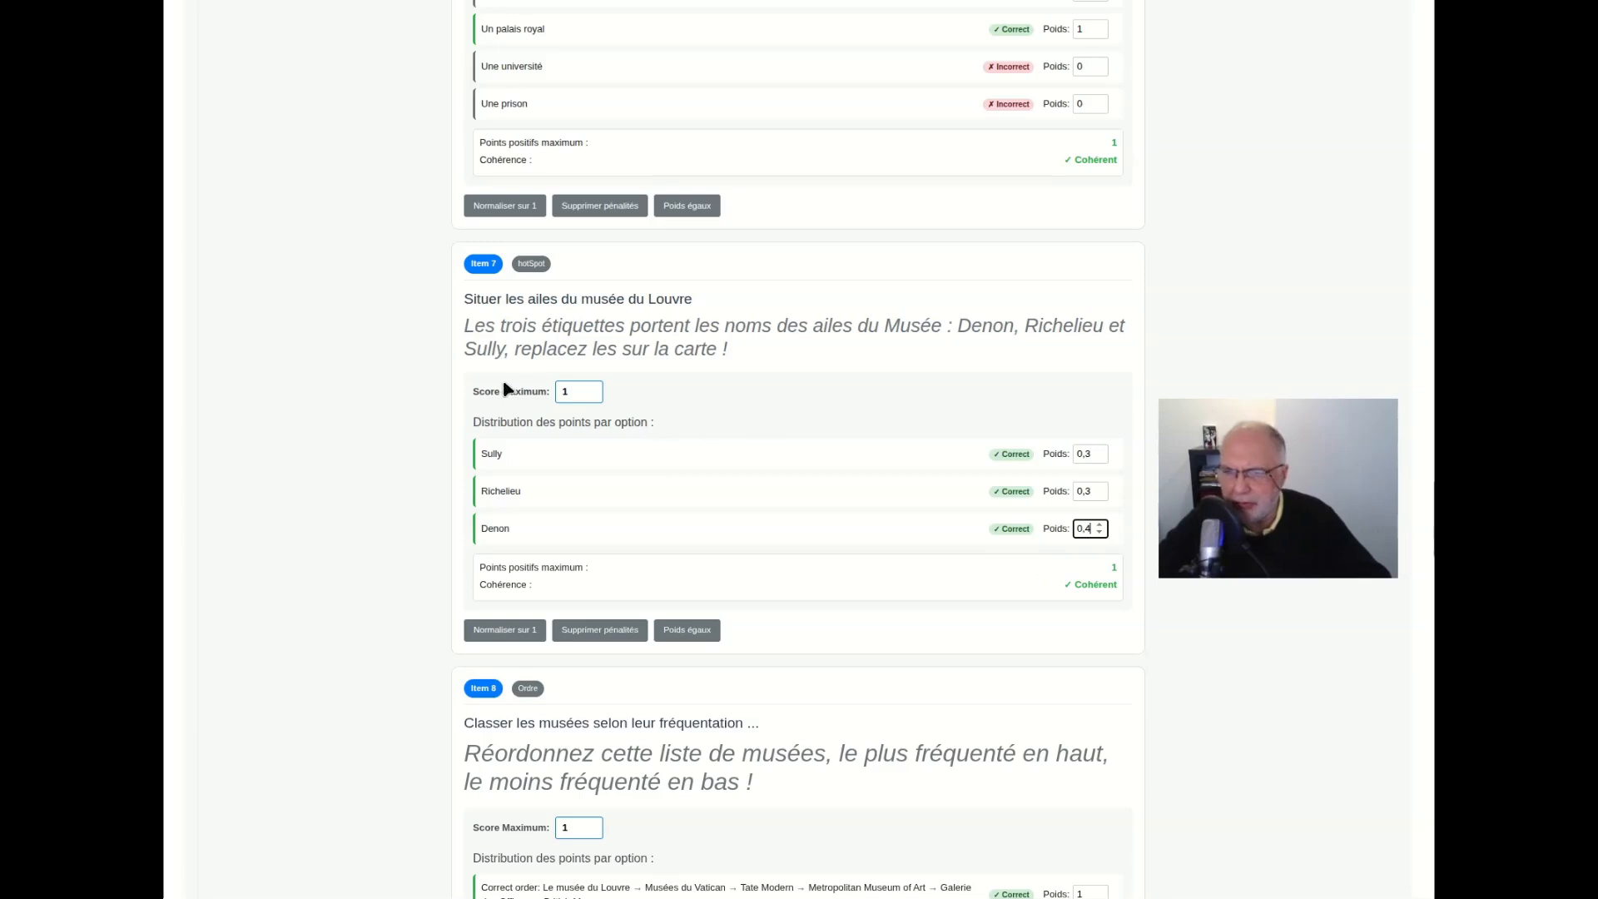
Check the updated distribution of maximum scores per item, and open the test's psychometric analysis
{"action": "scroll", "coordinate": [799, 330], "scroll_direction": "up", "scroll_amount": 2}
{"action": "scroll", "coordinate": [801, 333], "scroll_direction": "up", "scroll_amount": 20}
{"action": "scroll", "coordinate": [804, 337], "scroll_direction": "up", "scroll_amount": 15}
{"action": "scroll", "coordinate": [806, 332], "scroll_direction": "down", "scroll_amount": 5}
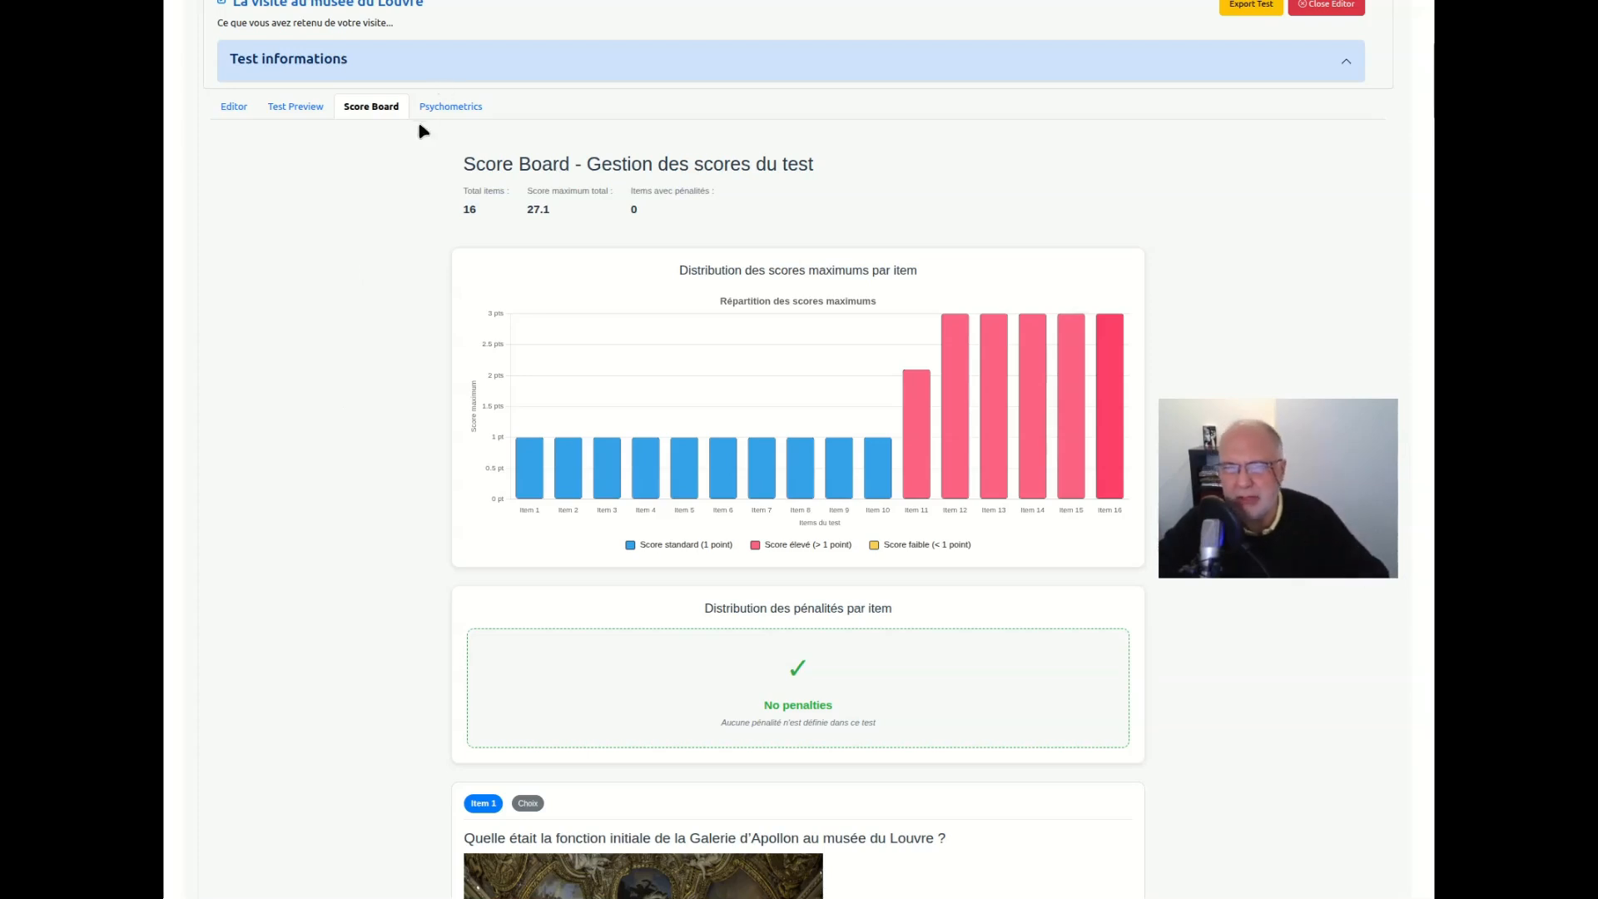
{"action": "left_click", "coordinate": [460, 110]}
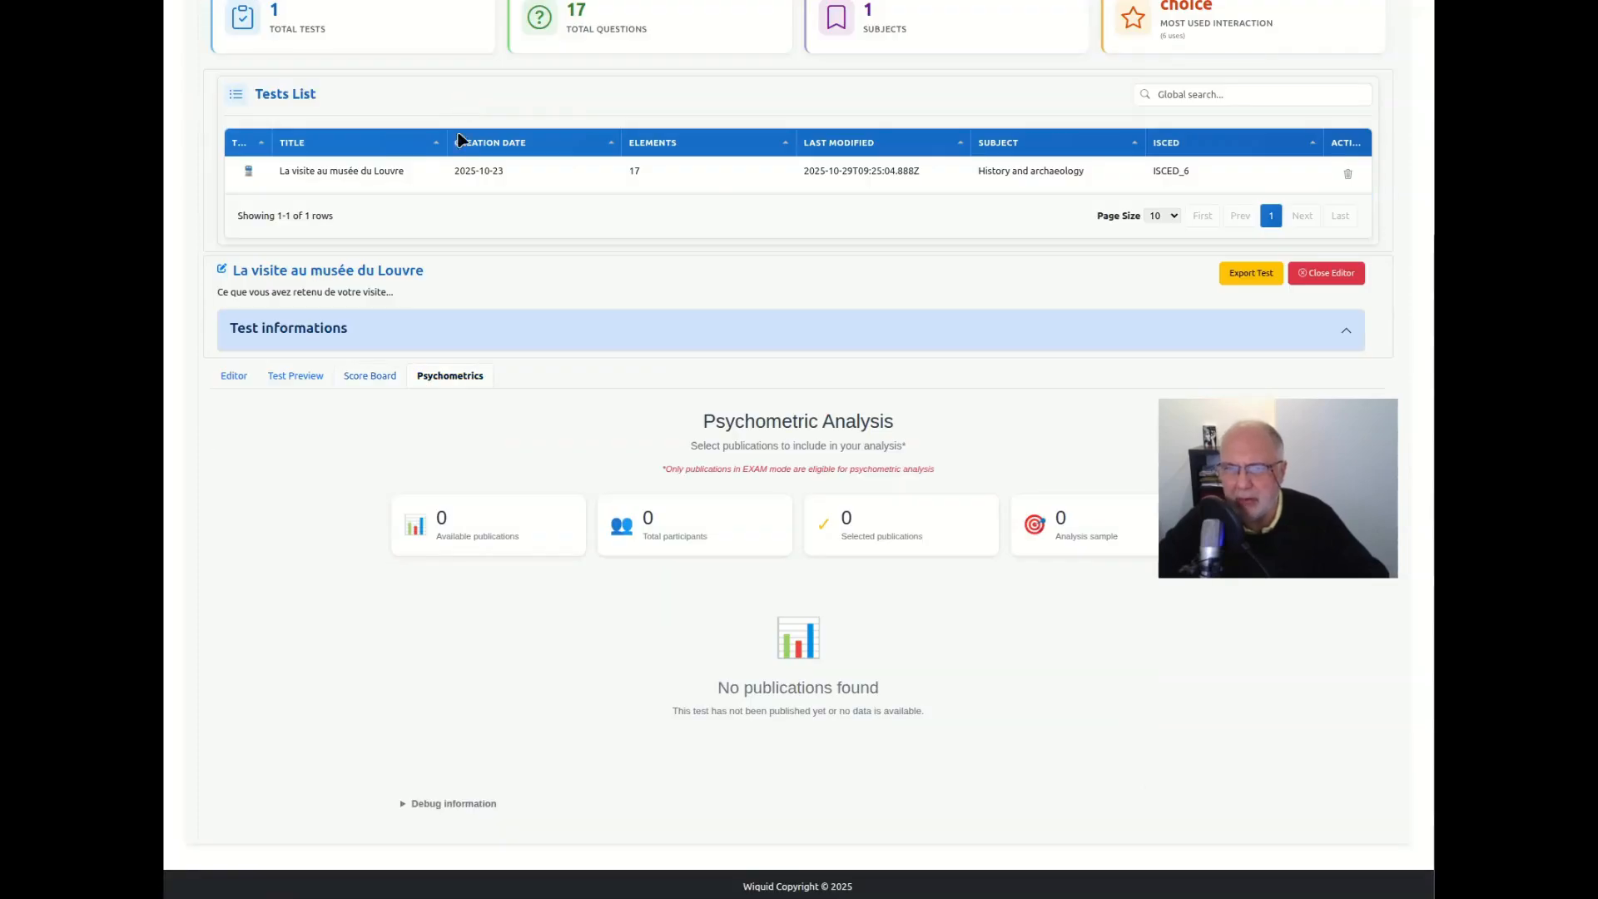